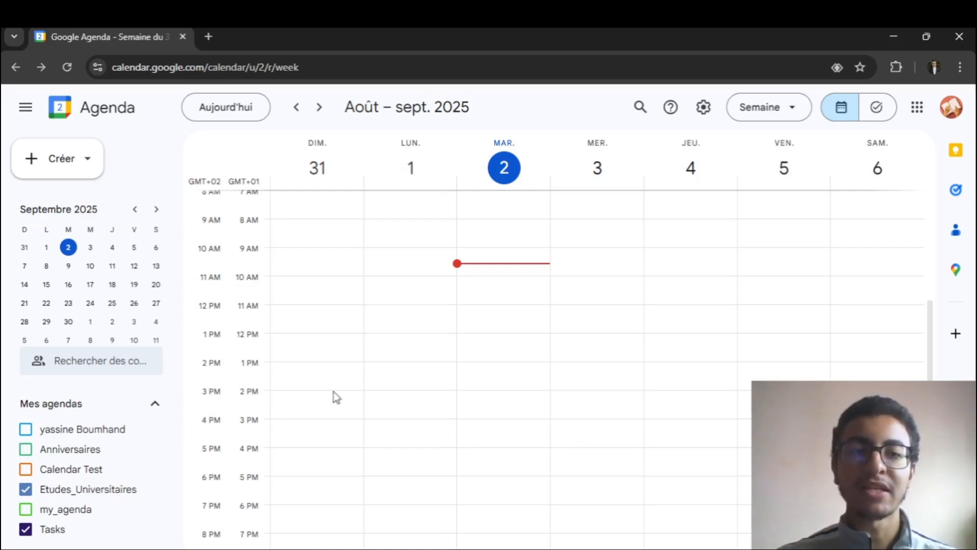
- Load calendar.google.com and expand the main side menu with the mini calendar and agenda list
{"action": "left_click", "coordinate": [246, 65]}
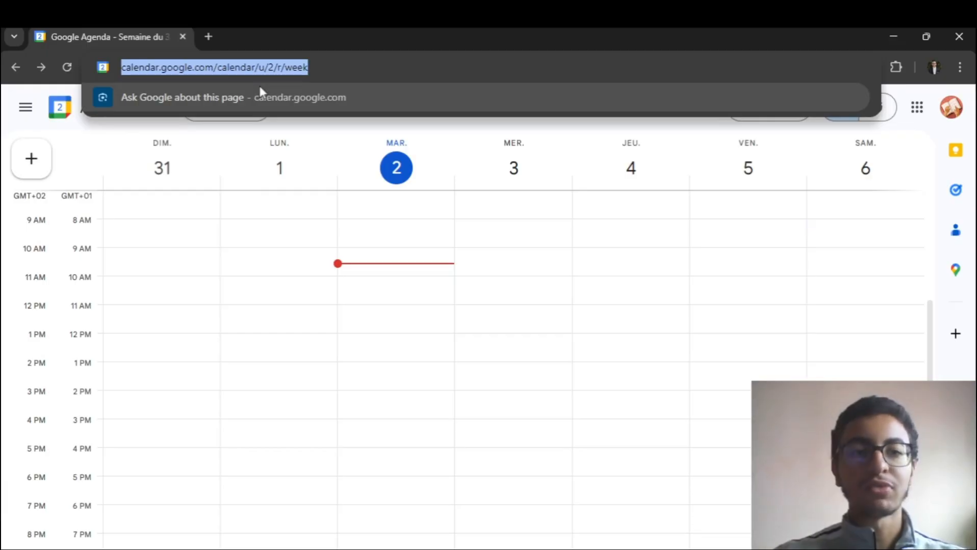
{"action": "key", "text": "BackSpace"}
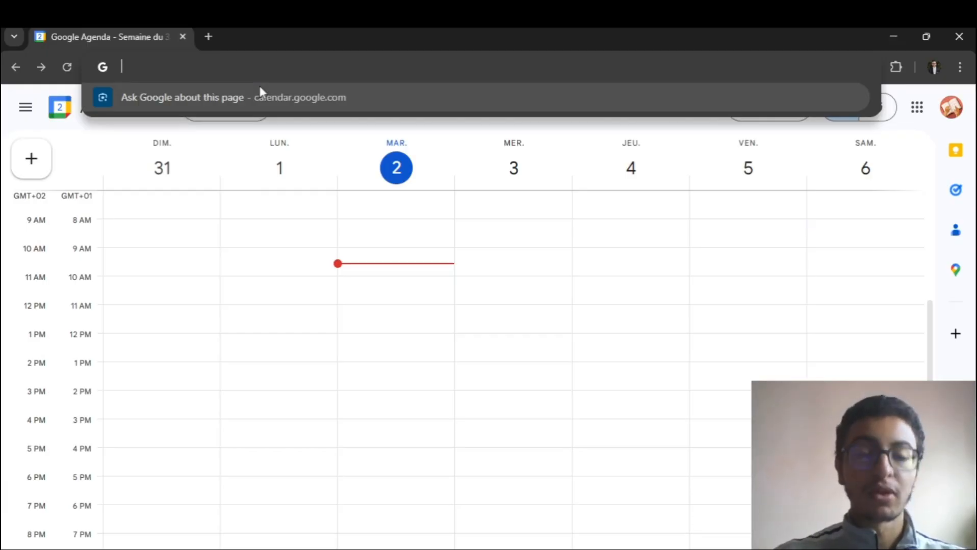
{"action": "type", "text": "cale"}
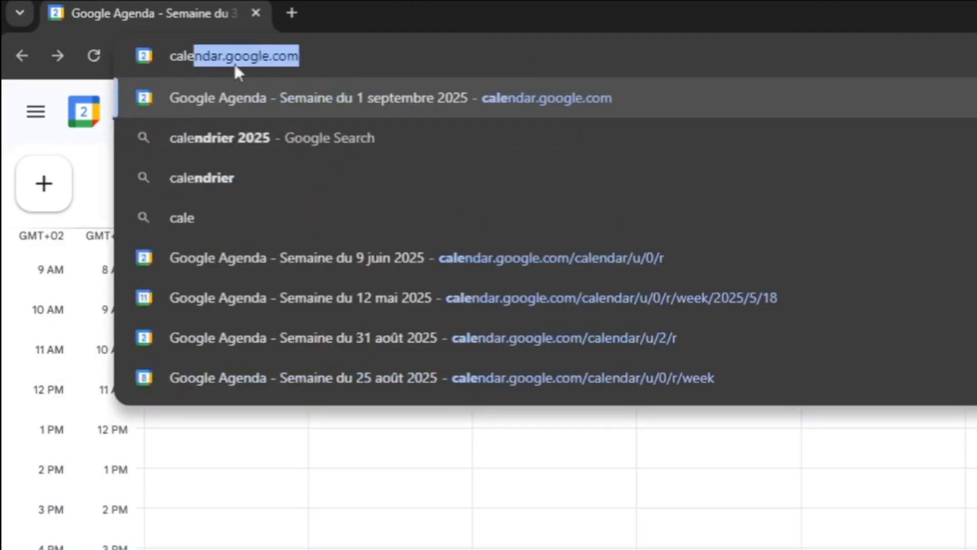
{"action": "left_click", "coordinate": [349, 83]}
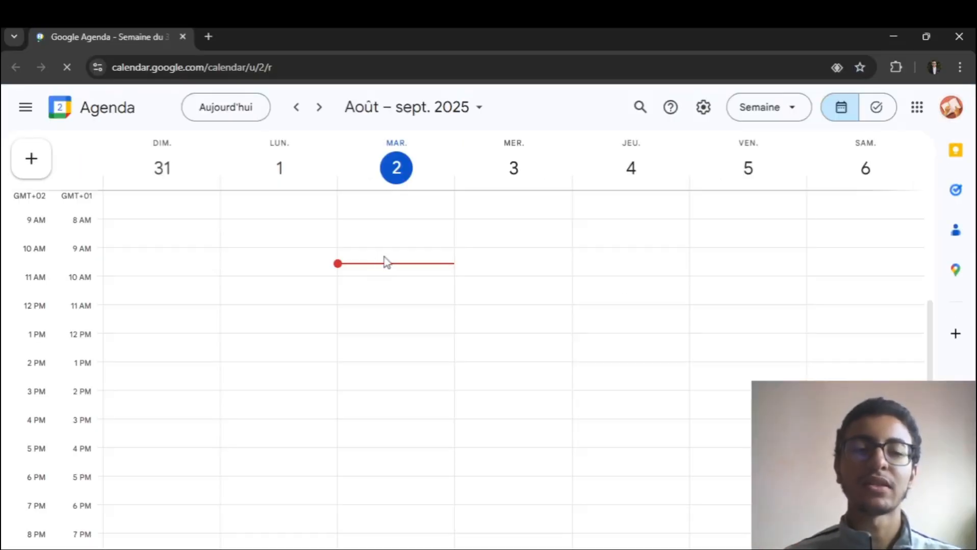
{"action": "left_click", "coordinate": [27, 108]}
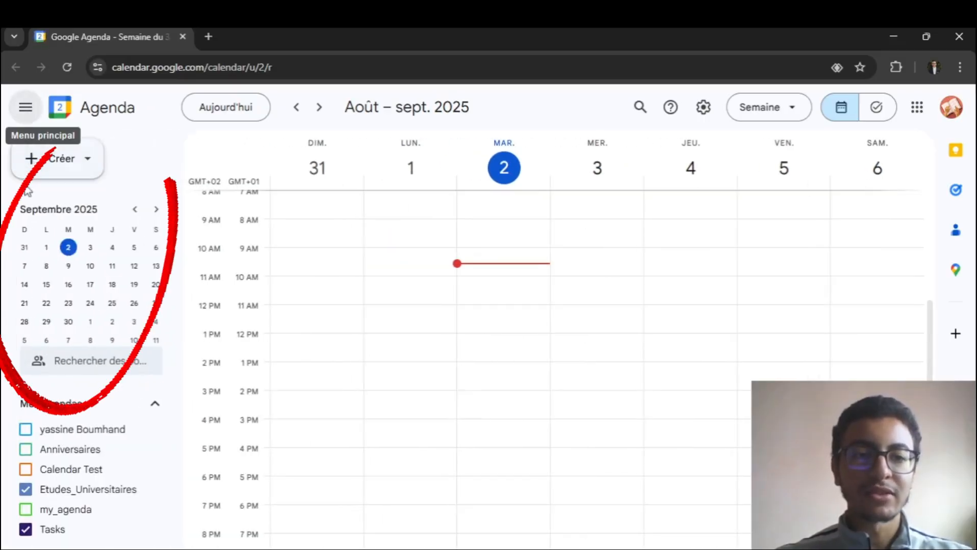
- Collapse and re-expand the main side menu
{"action": "left_click", "coordinate": [28, 110]}
{"action": "left_click", "coordinate": [28, 109]}
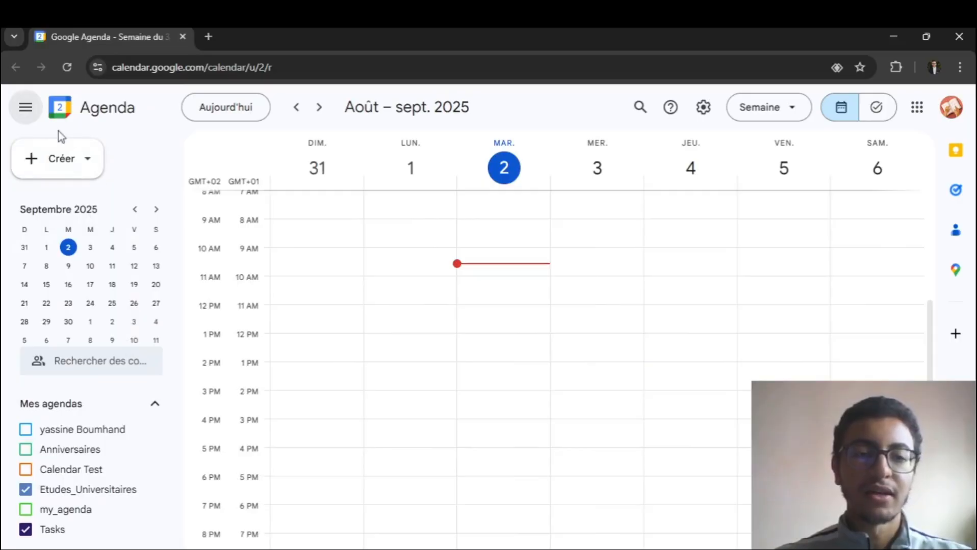
{"action": "left_click", "coordinate": [27, 109]}
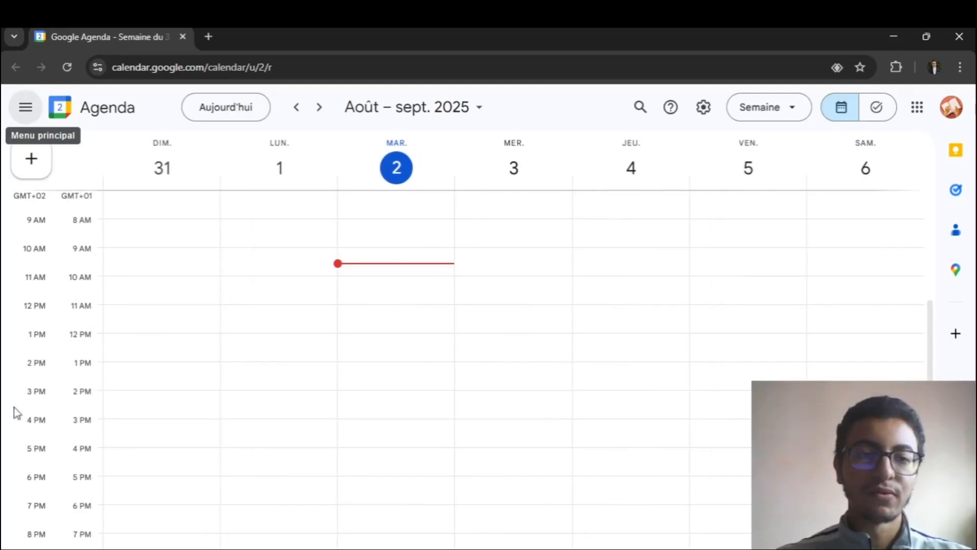
{"action": "left_click", "coordinate": [25, 110]}
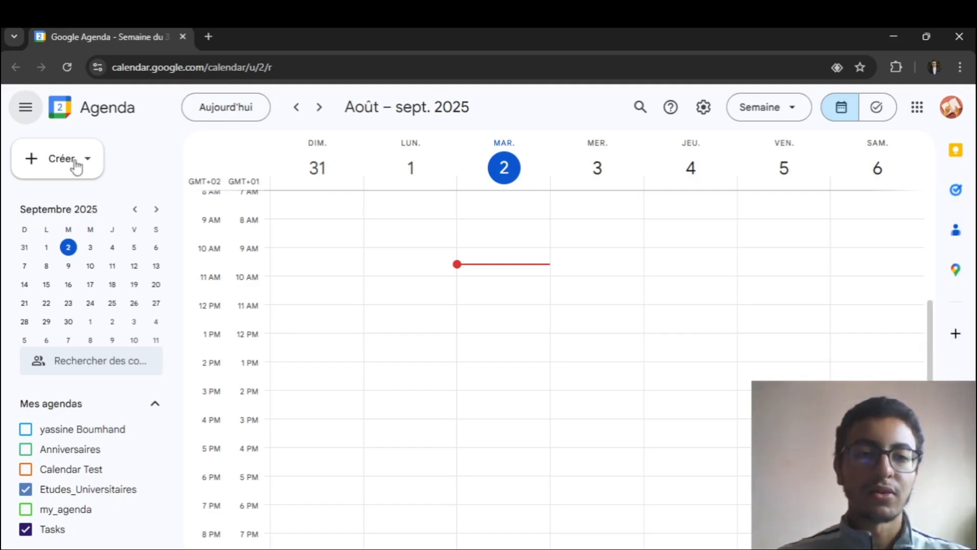
{"action": "left_click", "coordinate": [28, 115]}
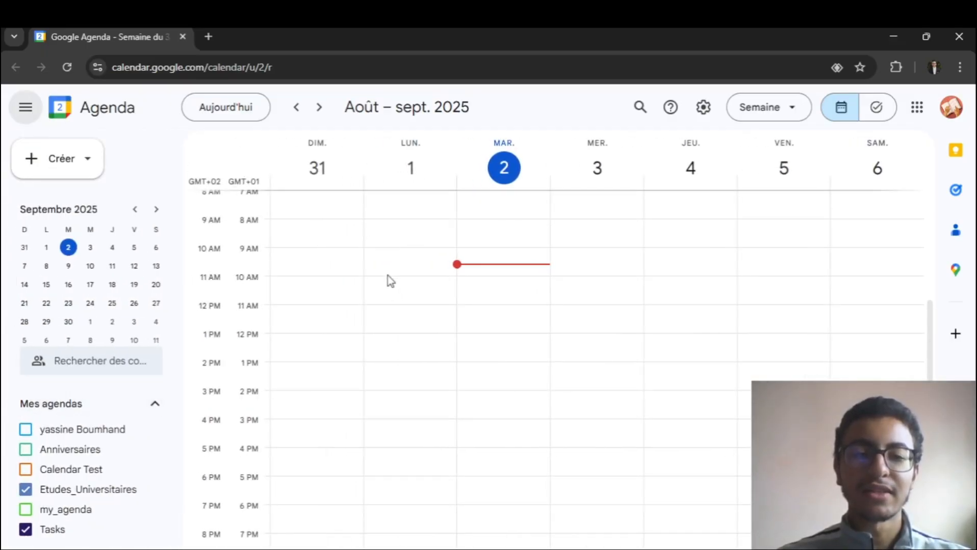
- Hide the Etudes_Universitaires and Tasks agendas from the calendar view
{"action": "left_click", "coordinate": [25, 489]}
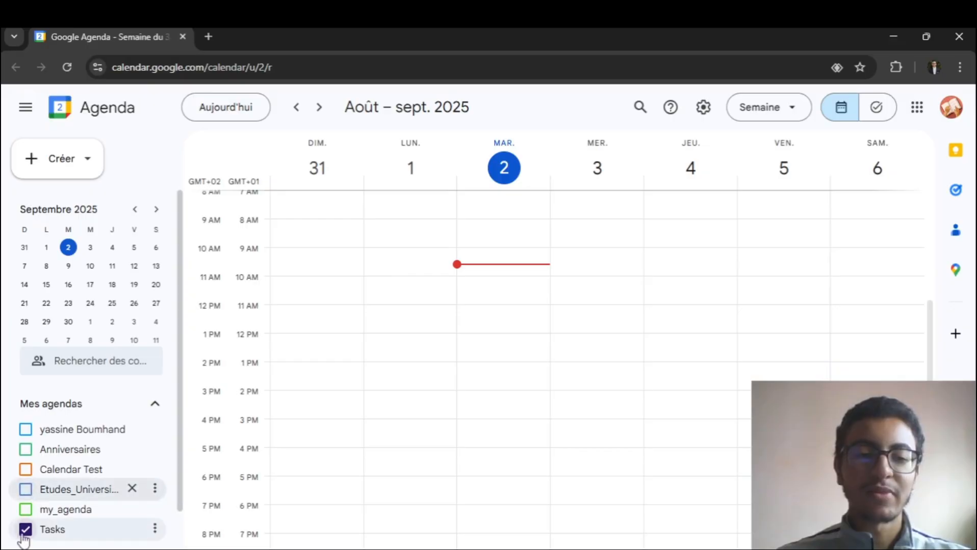
{"action": "left_click", "coordinate": [25, 531]}
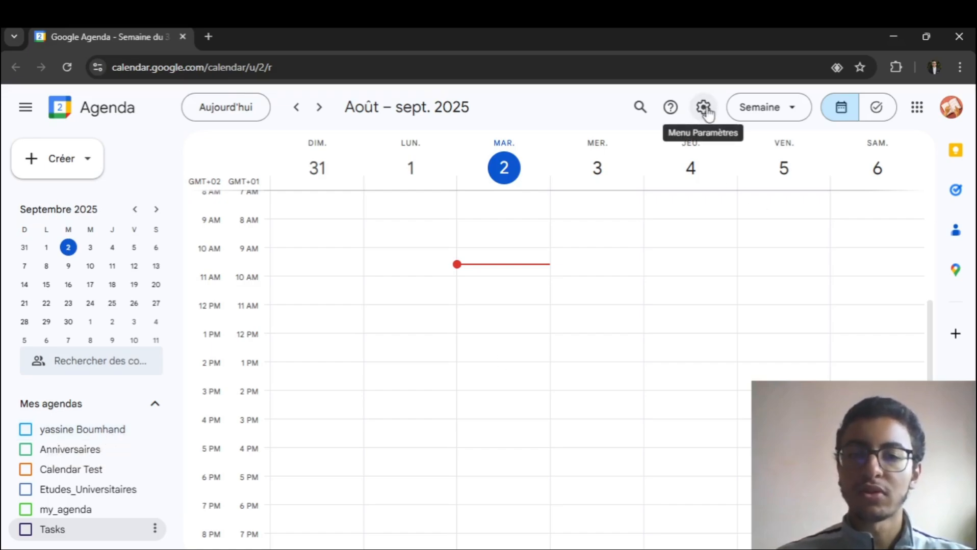
- Create a new agenda named agenda_perso in the settings and return to the weekly calendar
{"action": "left_click", "coordinate": [704, 108]}
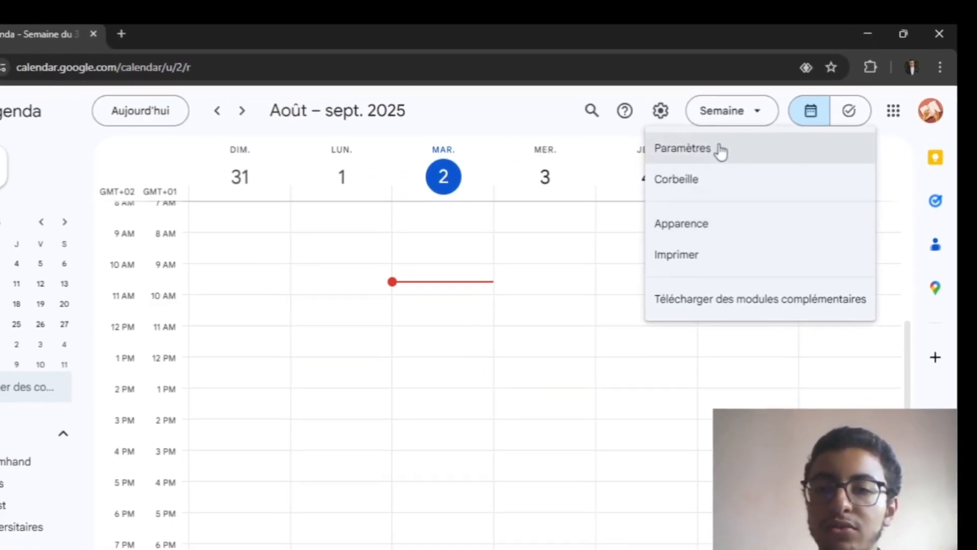
{"action": "left_click", "coordinate": [720, 151]}
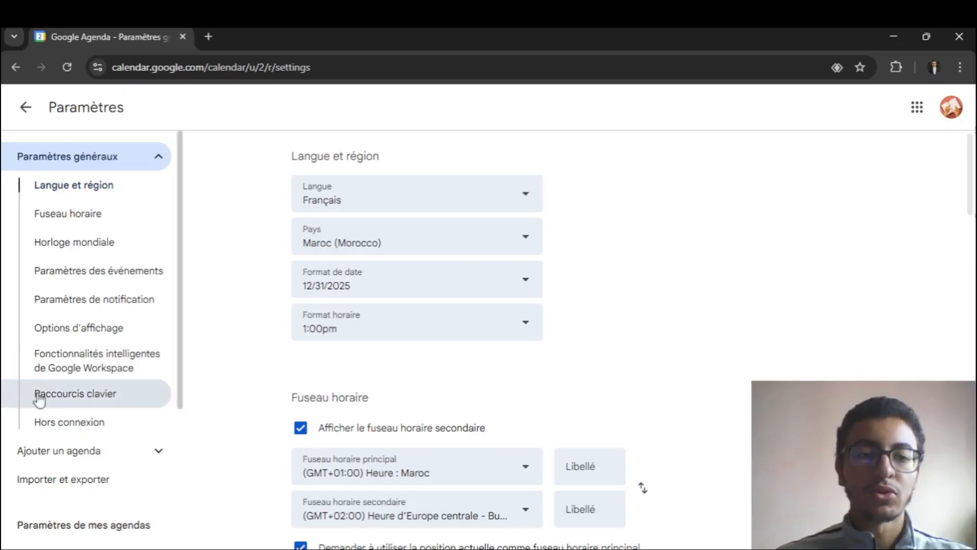
{"action": "left_click", "coordinate": [74, 457]}
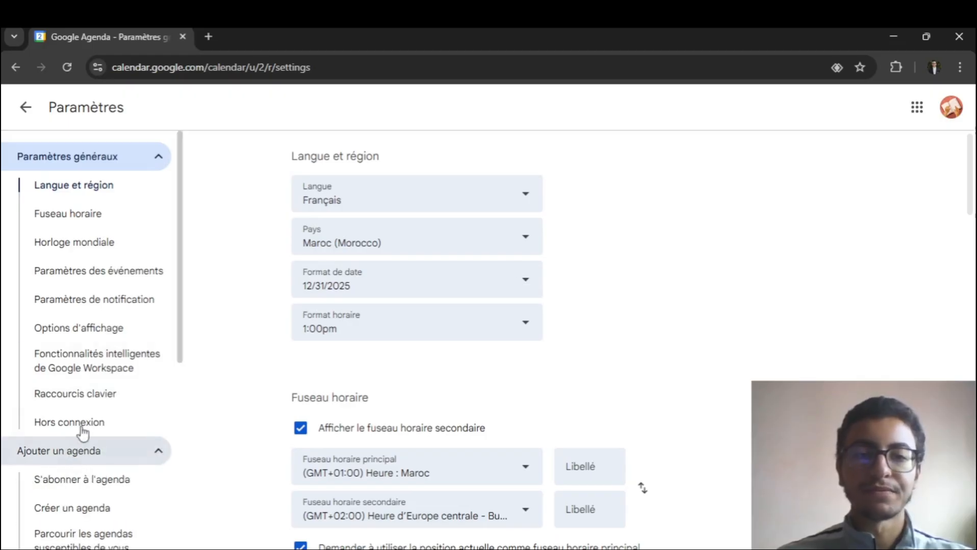
{"action": "left_click", "coordinate": [79, 520]}
{"action": "left_click", "coordinate": [397, 186]}
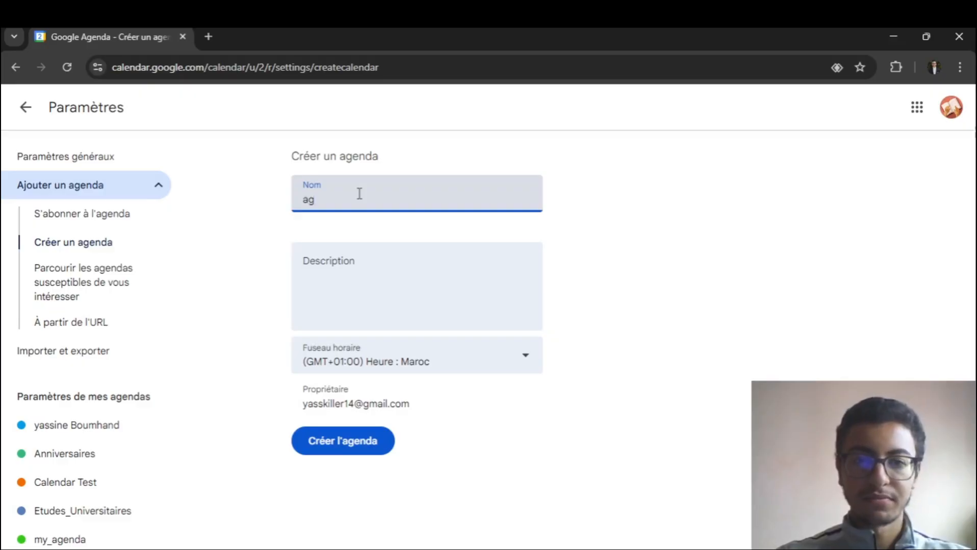
{"action": "type", "text": "agenda_perso"}
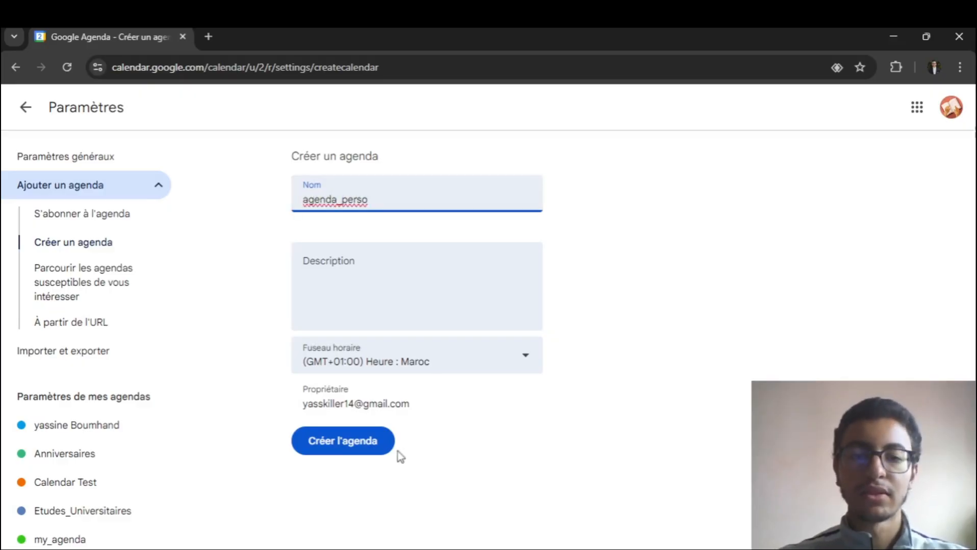
{"action": "left_click", "coordinate": [360, 442]}
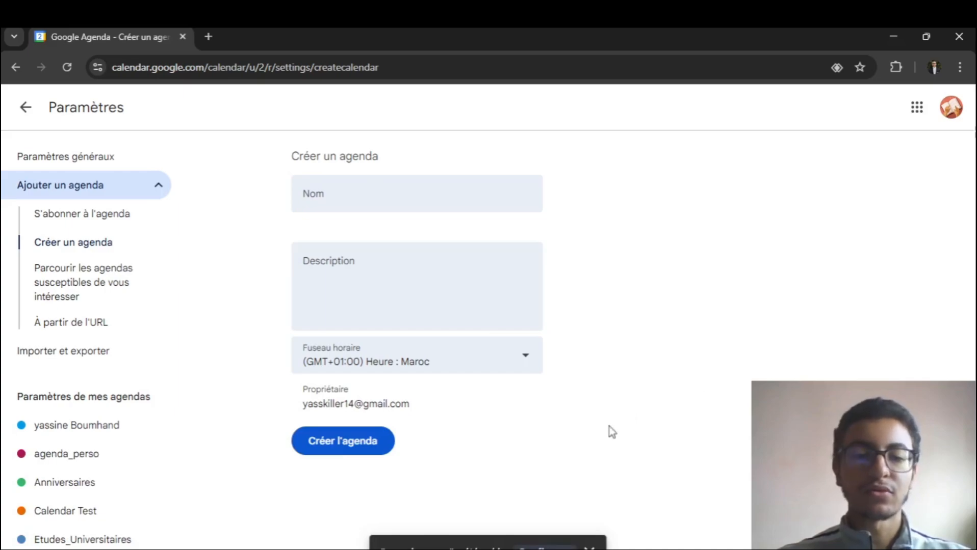
{"action": "left_click", "coordinate": [25, 109]}
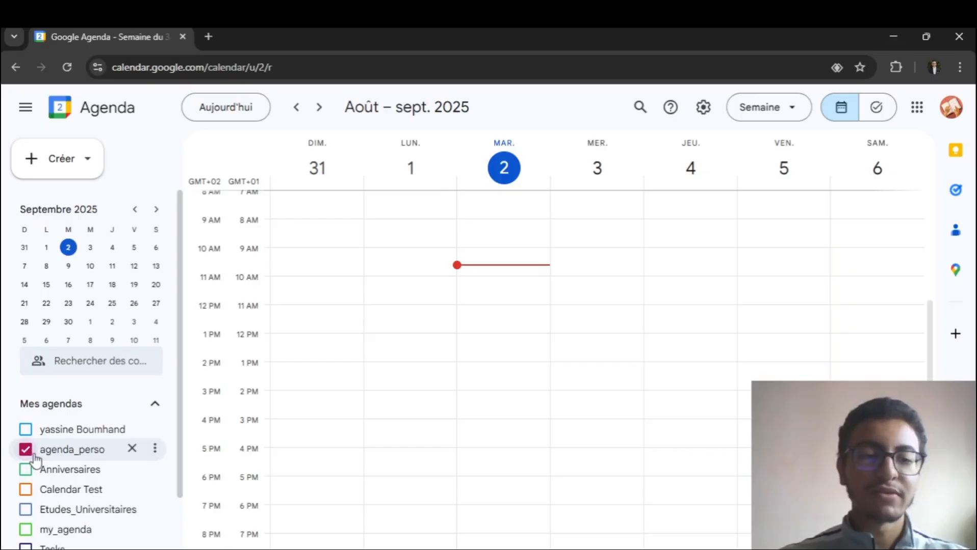
- Open the custom colour chooser for agenda_perso and search Google for "color picker" in a new browser tab
{"action": "left_click", "coordinate": [156, 451]}
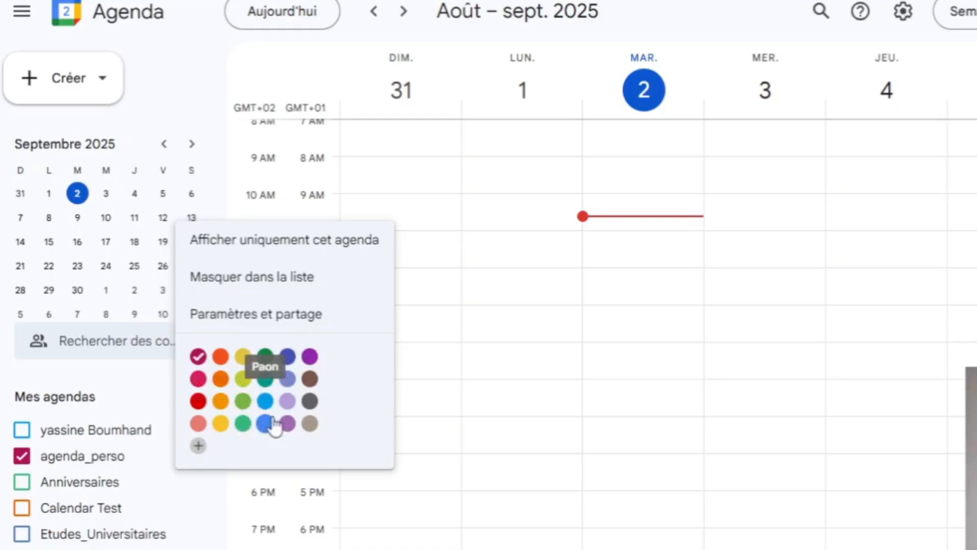
{"action": "left_click", "coordinate": [199, 448]}
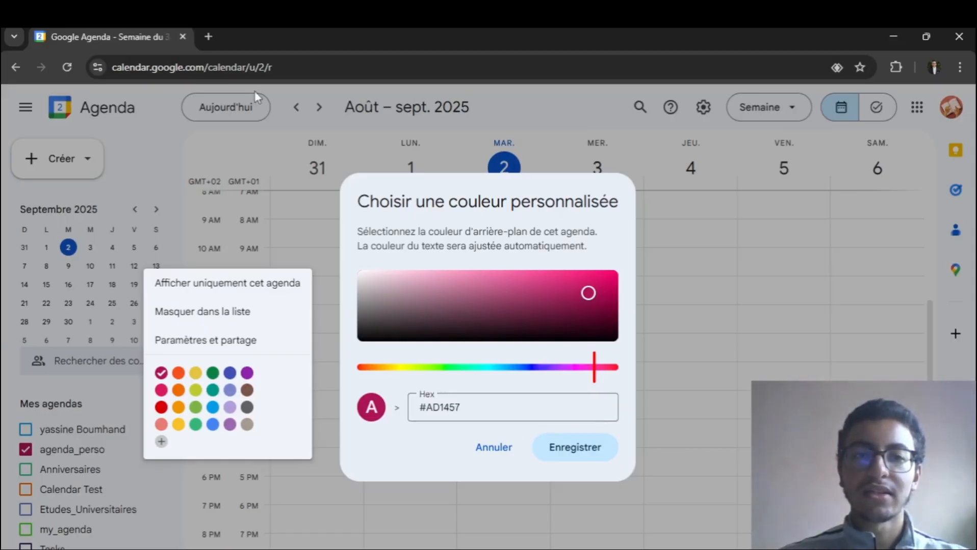
{"action": "left_click", "coordinate": [206, 36]}
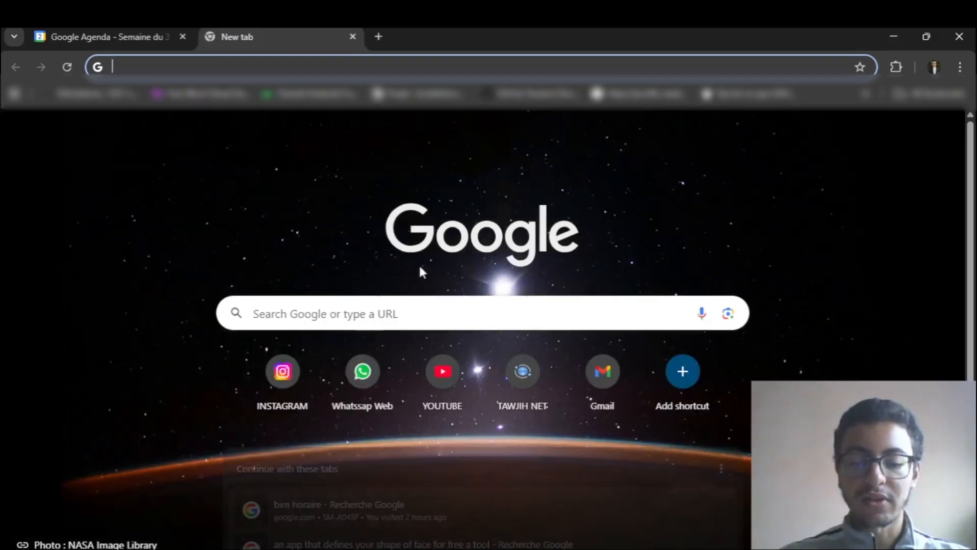
{"action": "type", "text": "color"}
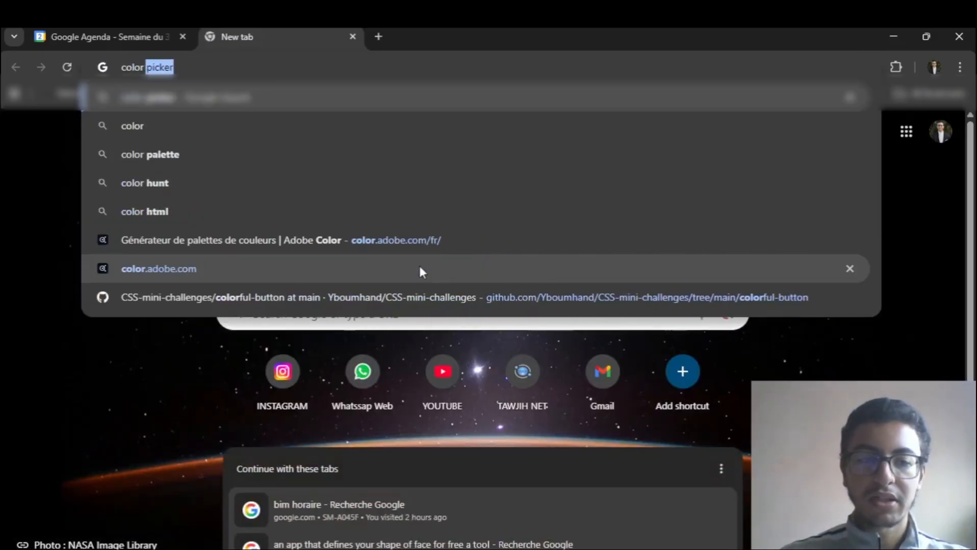
{"action": "key", "text": "Return"}
{"action": "scroll", "coordinate": [381, 350], "scroll_direction": "down", "scroll_amount": 1}
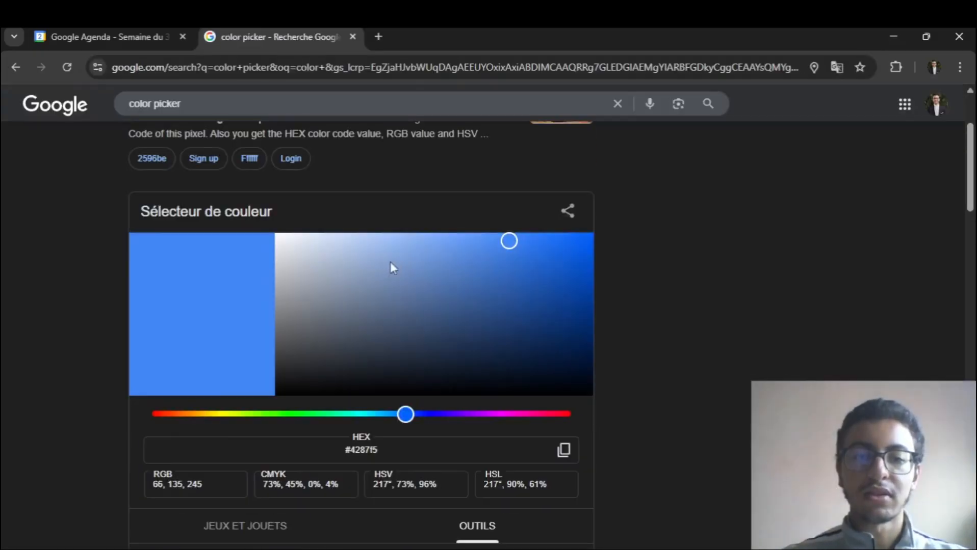
- Pick the bright green #0fd920 in Google's colour picker and copy its HEX code
{"action": "left_click_drag", "start_coordinate": [390, 262], "coordinate": [437, 275]}
{"action": "left_click", "coordinate": [389, 414]}
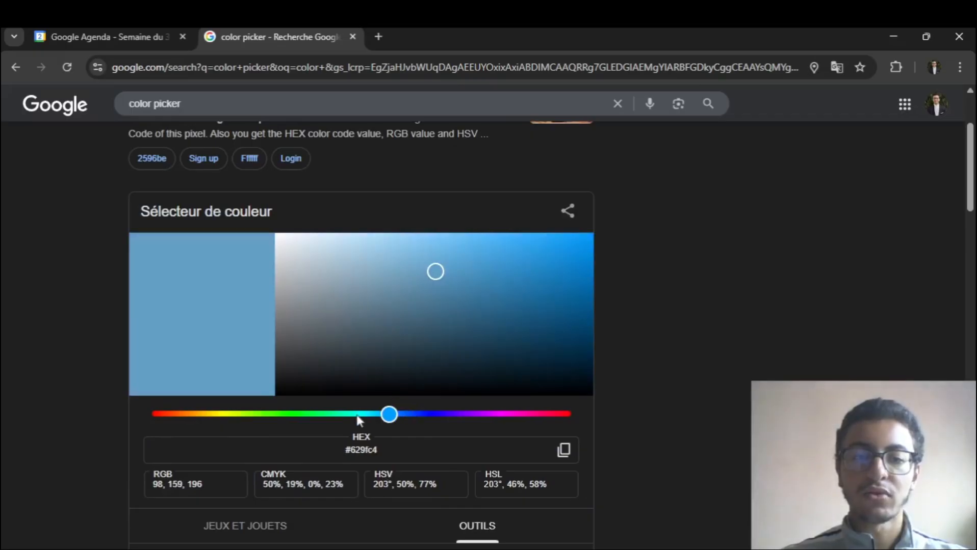
{"action": "left_click_drag", "start_coordinate": [325, 418], "coordinate": [299, 416]}
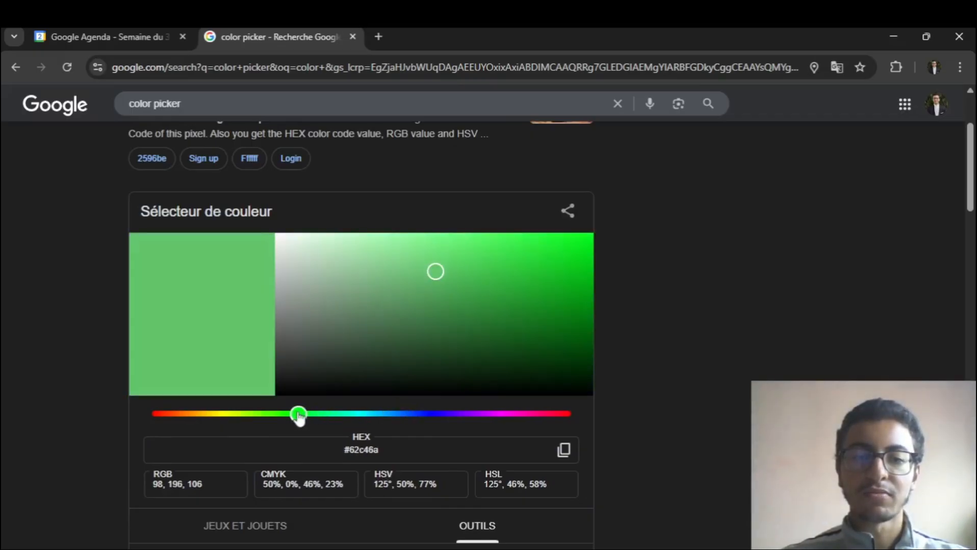
{"action": "left_click", "coordinate": [544, 255]}
{"action": "left_click_drag", "start_coordinate": [549, 258], "coordinate": [571, 258]}
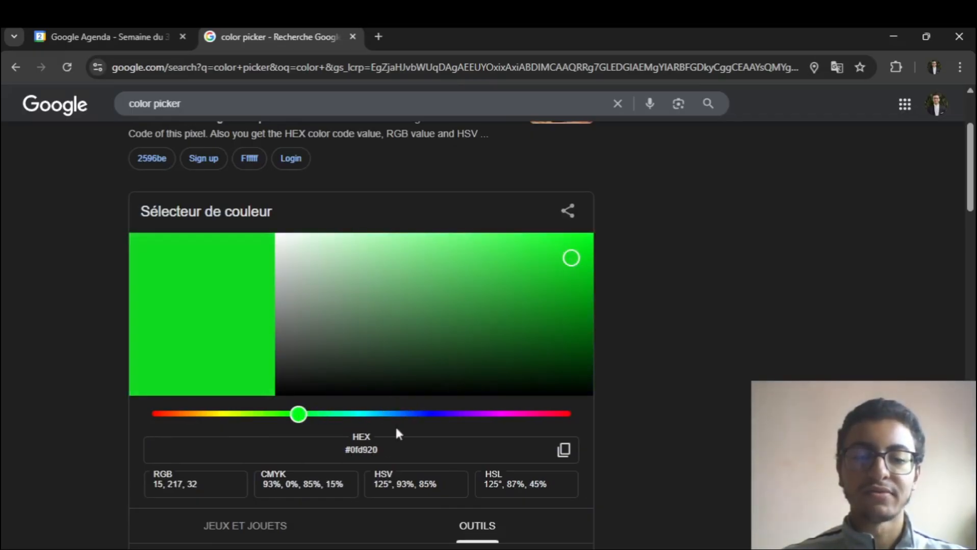
{"action": "left_click", "coordinate": [563, 451]}
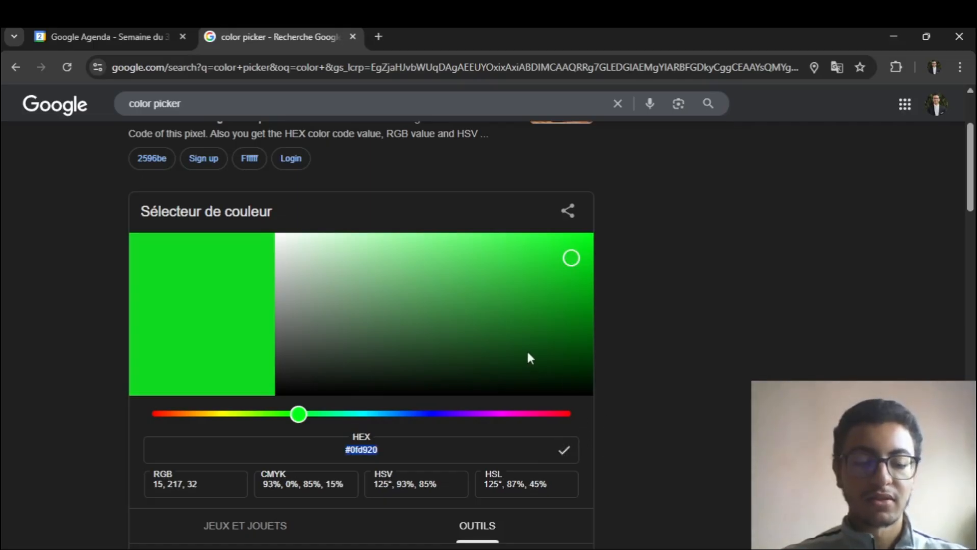
- Close the colour picker page, then set agenda_perso's custom colour to the copied hex code #0fd920 and save it
{"action": "key", "text": "ctrl+w"}
{"action": "left_click", "coordinate": [481, 407]}
{"action": "type", "text": "a"}
{"action": "key", "text": "ctrl+a"}
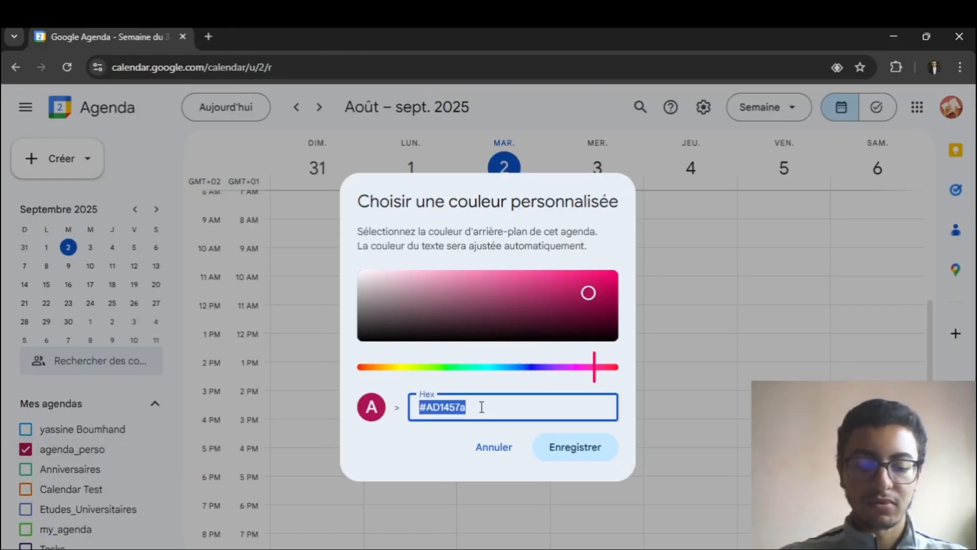
{"action": "key", "text": "ctrl+v"}
{"action": "left_click", "coordinate": [591, 451]}
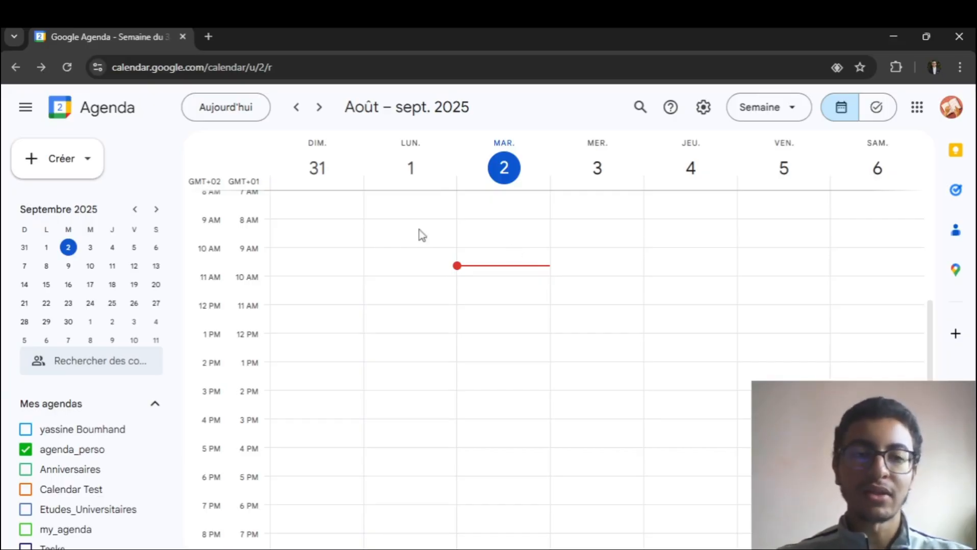
- Start a new event in agenda_perso and title it "Cours de probabilités"
{"action": "left_click", "coordinate": [64, 162]}
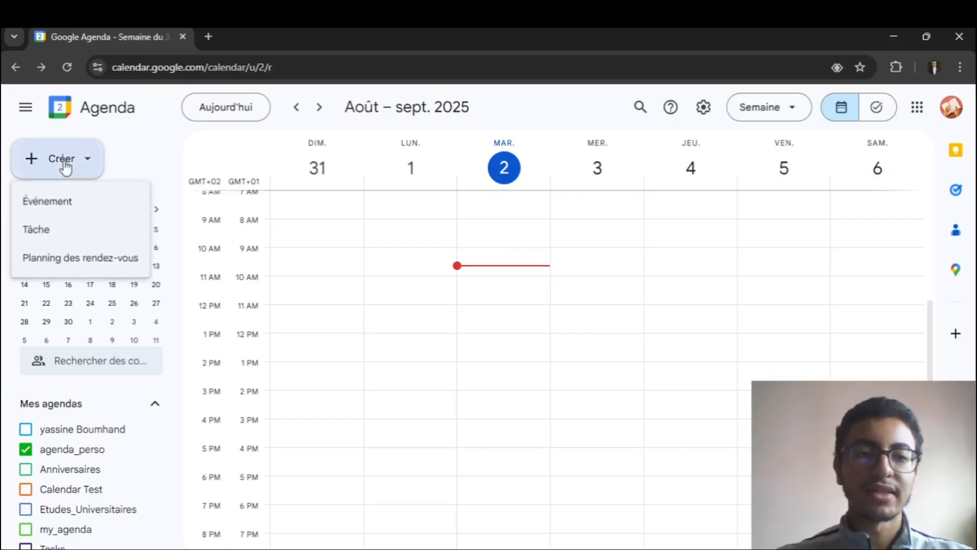
{"action": "left_click", "coordinate": [60, 204]}
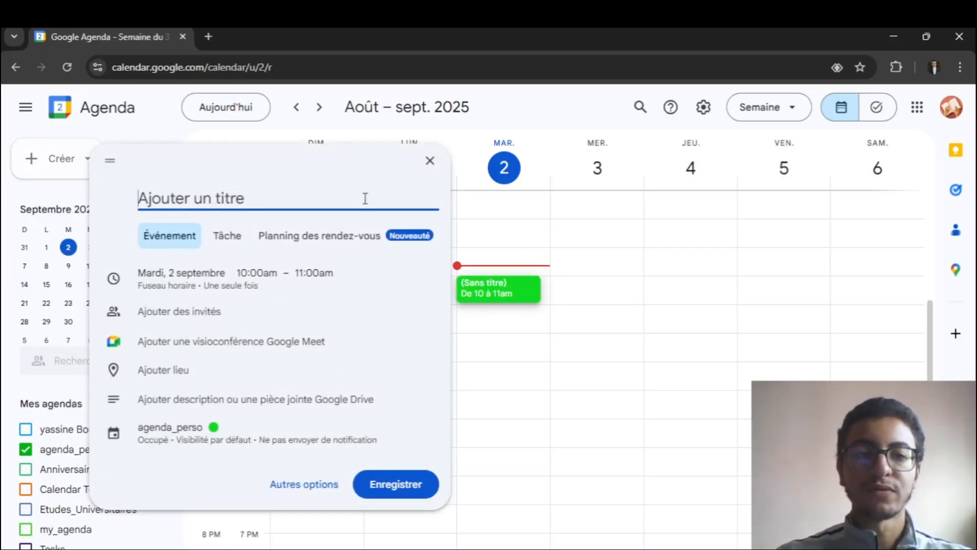
{"action": "type", "text": "cours de p"}
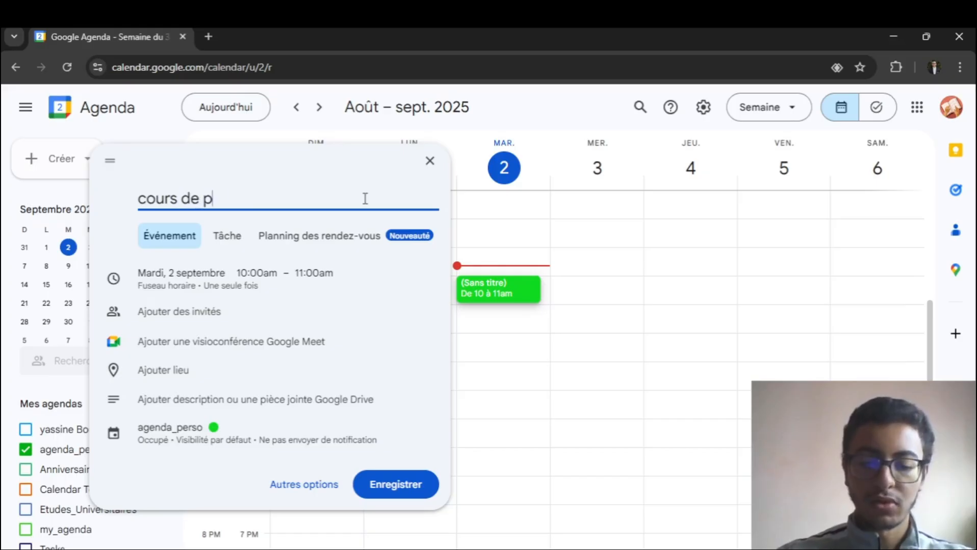
{"action": "type", "text": "robabilités"}
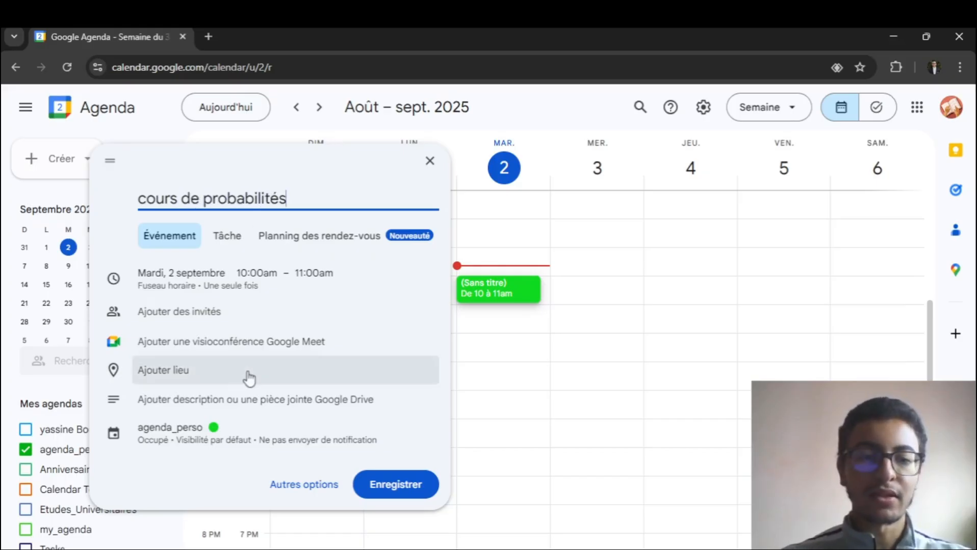
{"action": "key", "text": "Home"}
{"action": "key", "text": "Delete"}
{"action": "type", "text": "C"}
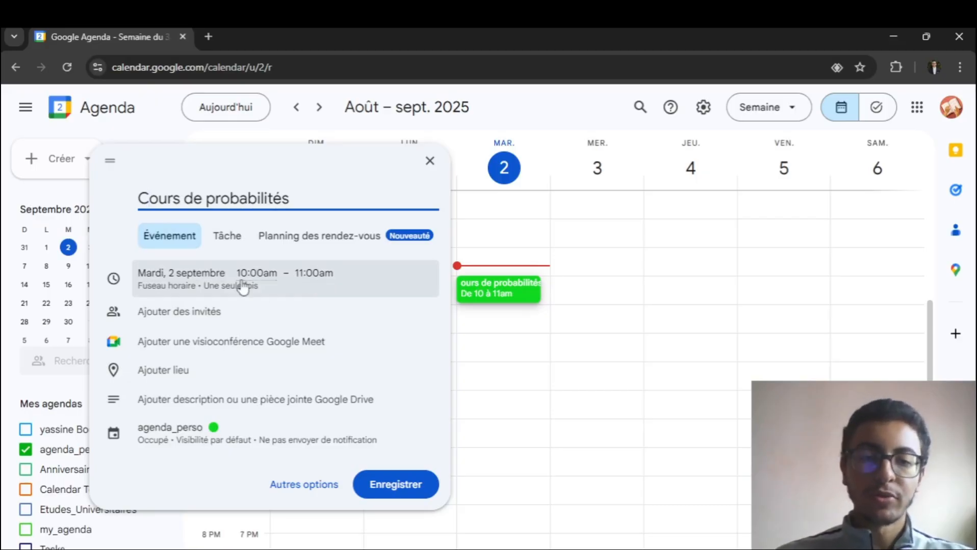
- Set the start time of the "Cours de probabilités" event to 8:30am
{"action": "left_click", "coordinate": [266, 274]}
{"action": "scroll", "coordinate": [314, 336], "scroll_direction": "up", "scroll_amount": 3}
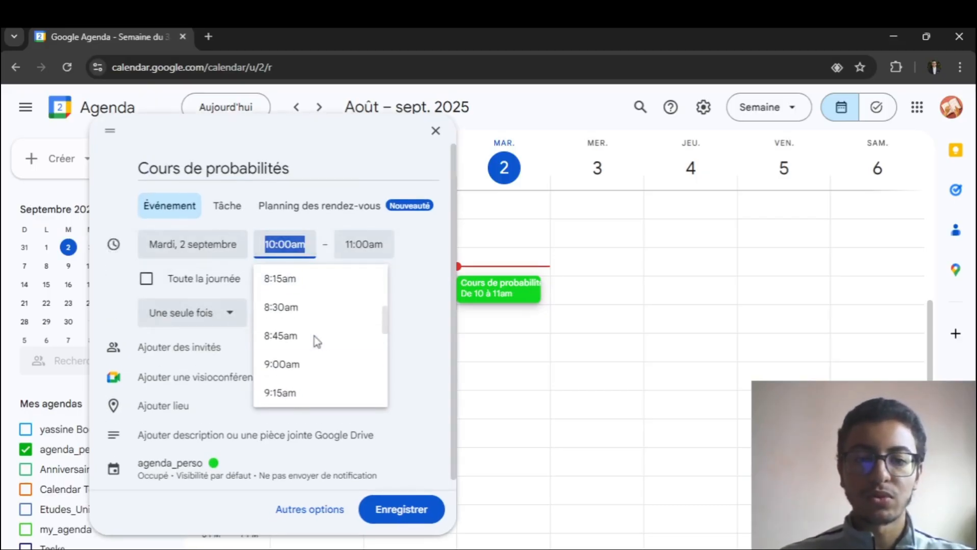
{"action": "scroll", "coordinate": [346, 330], "scroll_direction": "up", "scroll_amount": 3}
{"action": "scroll", "coordinate": [347, 329], "scroll_direction": "down", "scroll_amount": 5}
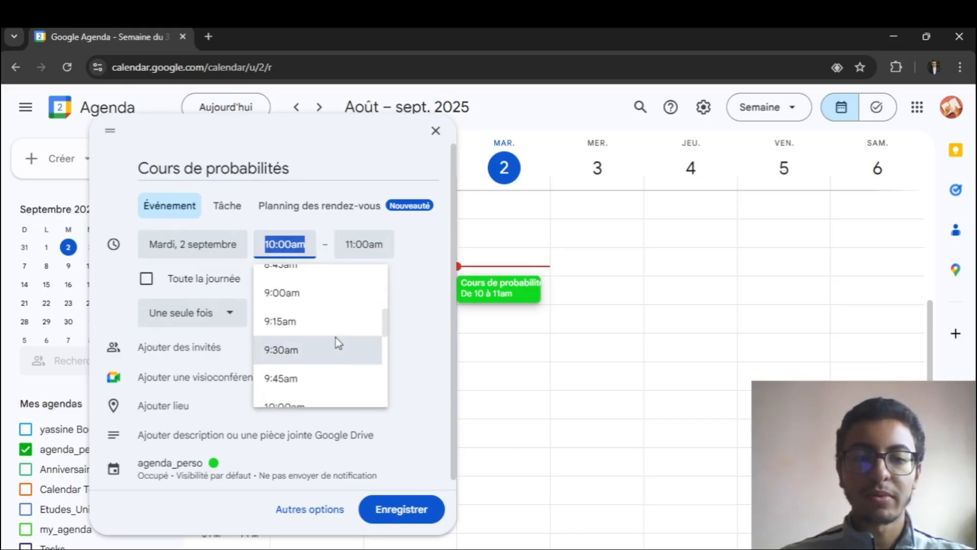
{"action": "scroll", "coordinate": [333, 338], "scroll_direction": "up", "scroll_amount": 2}
{"action": "left_click", "coordinate": [324, 312]}
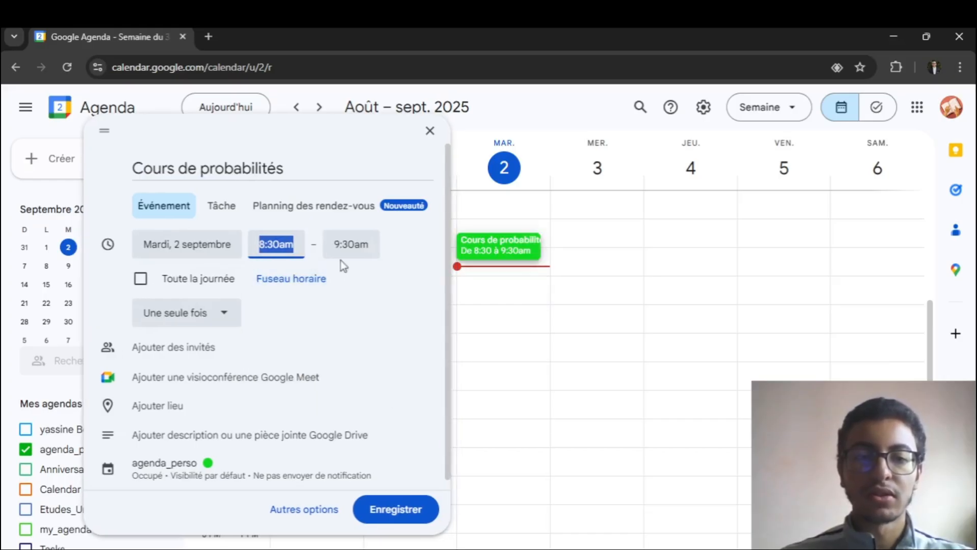
- Set the event's end time to 12:00pm and make it repeat every week on Tuesday ("Toutes les semaines le mardi")
{"action": "left_click", "coordinate": [351, 246]}
{"action": "scroll", "coordinate": [396, 379], "scroll_direction": "down", "scroll_amount": 3}
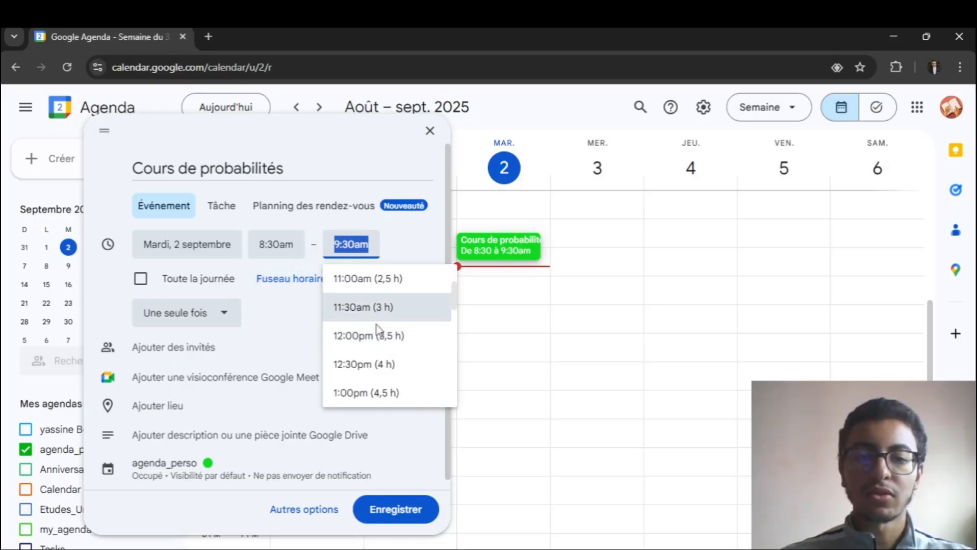
{"action": "left_click", "coordinate": [402, 336]}
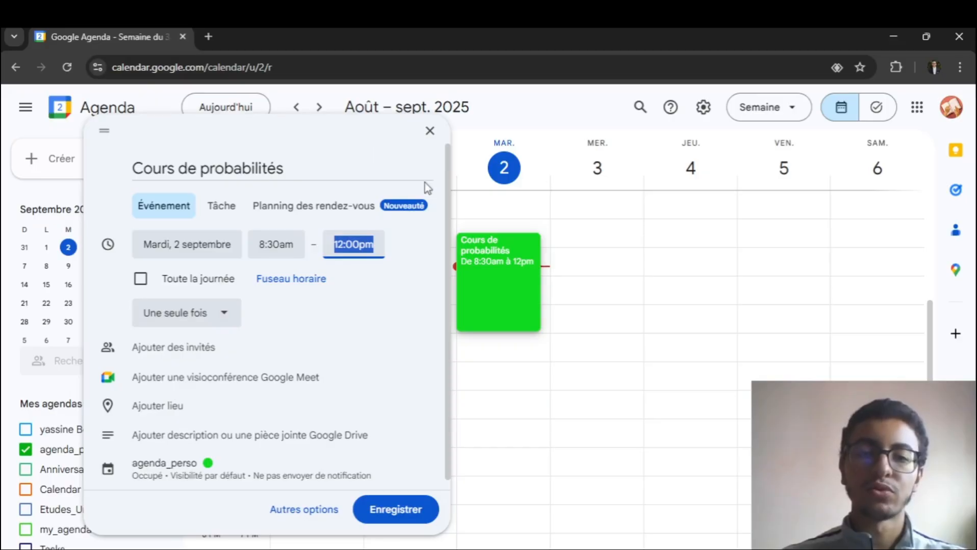
{"action": "left_click", "coordinate": [201, 322]}
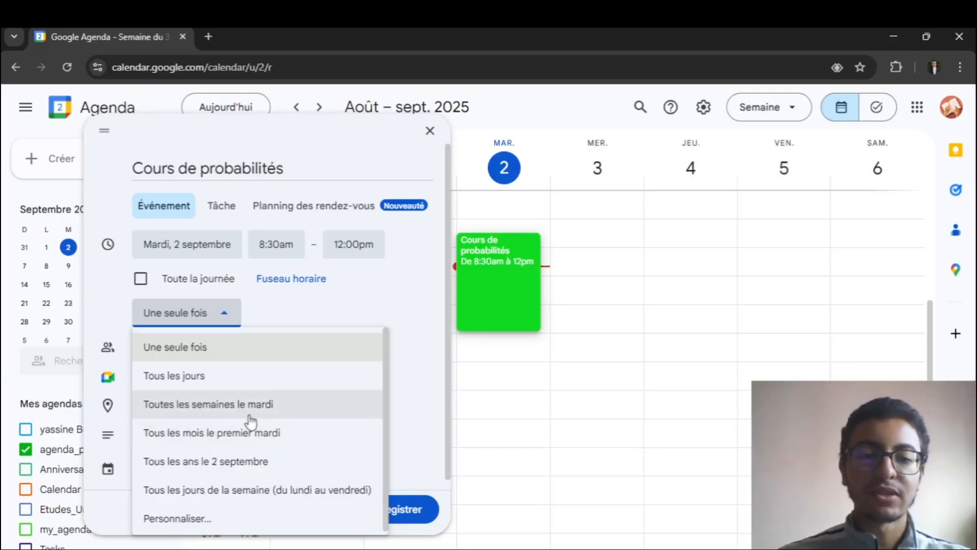
{"action": "left_click", "coordinate": [265, 411]}
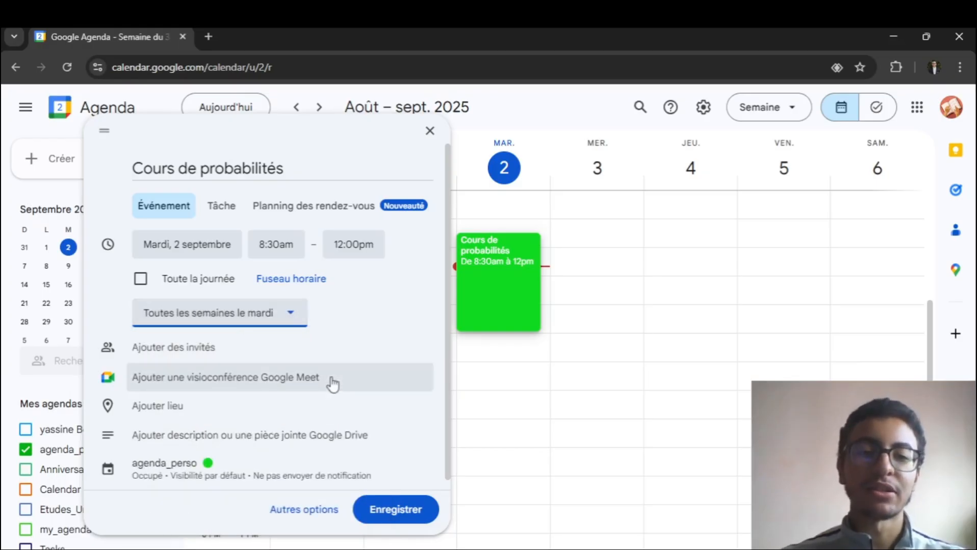
- Add a Google Meet video conference to the event and remove it again
{"action": "scroll", "coordinate": [153, 332], "scroll_direction": "down", "scroll_amount": 1}
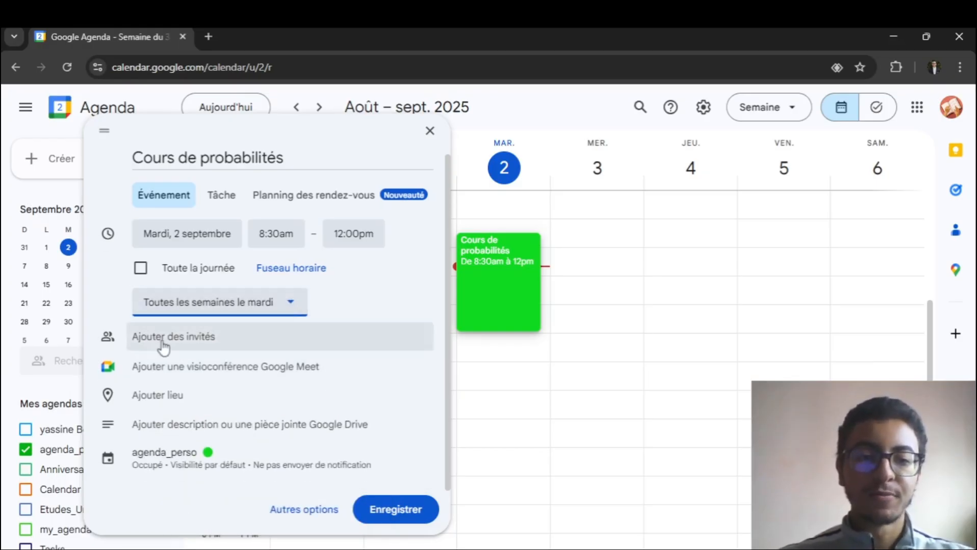
{"action": "left_click", "coordinate": [206, 376]}
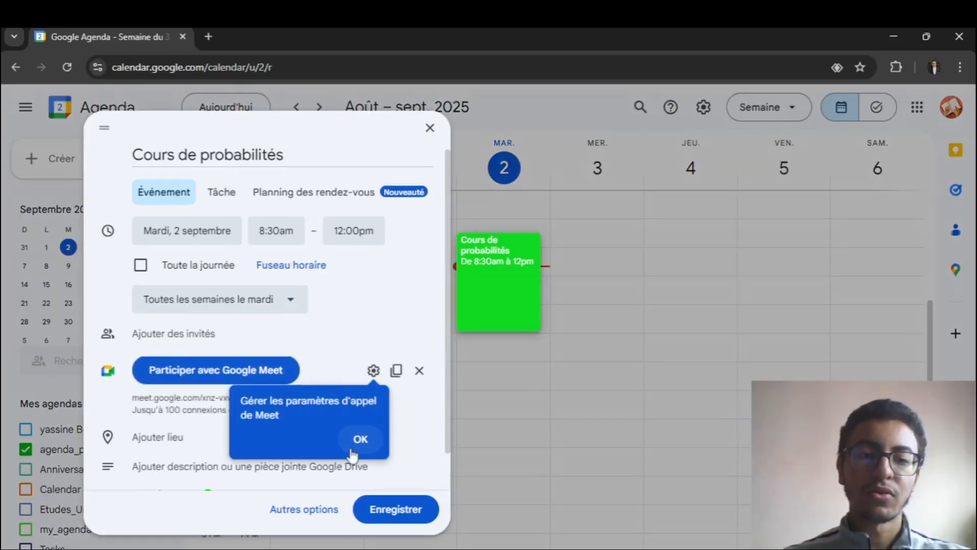
{"action": "left_click", "coordinate": [359, 438]}
{"action": "left_click", "coordinate": [419, 371]}
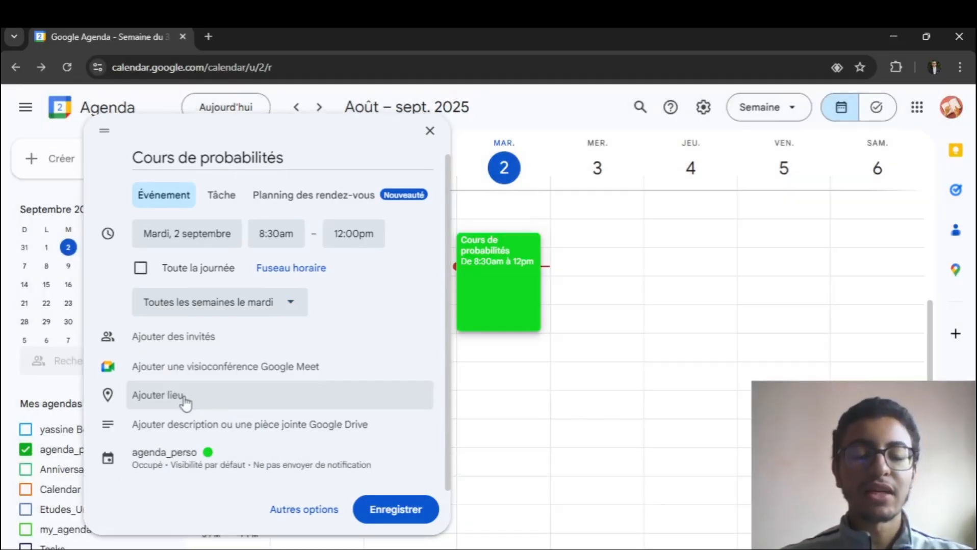
- Look at the event's description editor and the Google Drive attachment picker without adding anything
{"action": "left_click", "coordinate": [187, 429]}
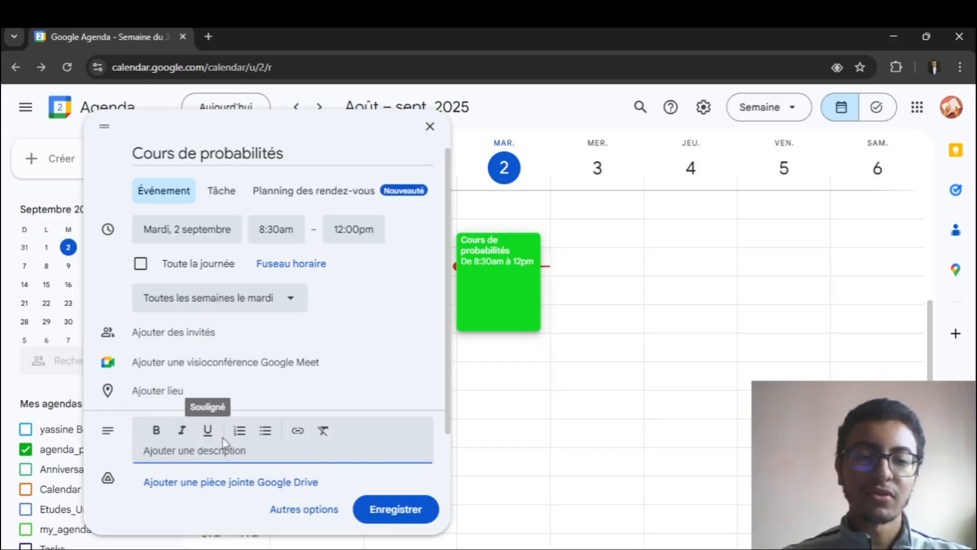
{"action": "scroll", "coordinate": [207, 430], "scroll_direction": "down", "scroll_amount": 2}
{"action": "left_click", "coordinate": [164, 420]}
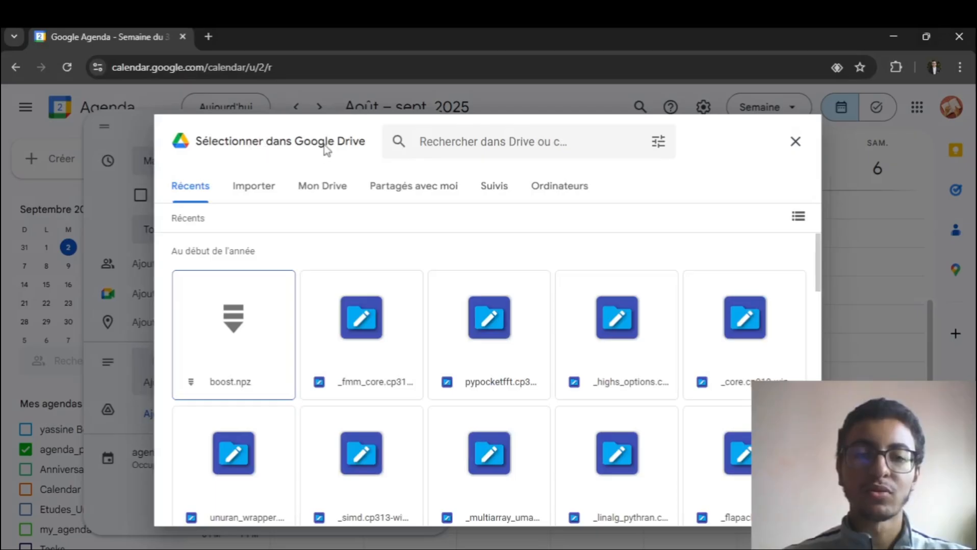
{"action": "key", "text": "Escape"}
{"action": "scroll", "coordinate": [223, 294], "scroll_direction": "up", "scroll_amount": 2}
{"action": "scroll", "coordinate": [198, 280], "scroll_direction": "down", "scroll_amount": 2}
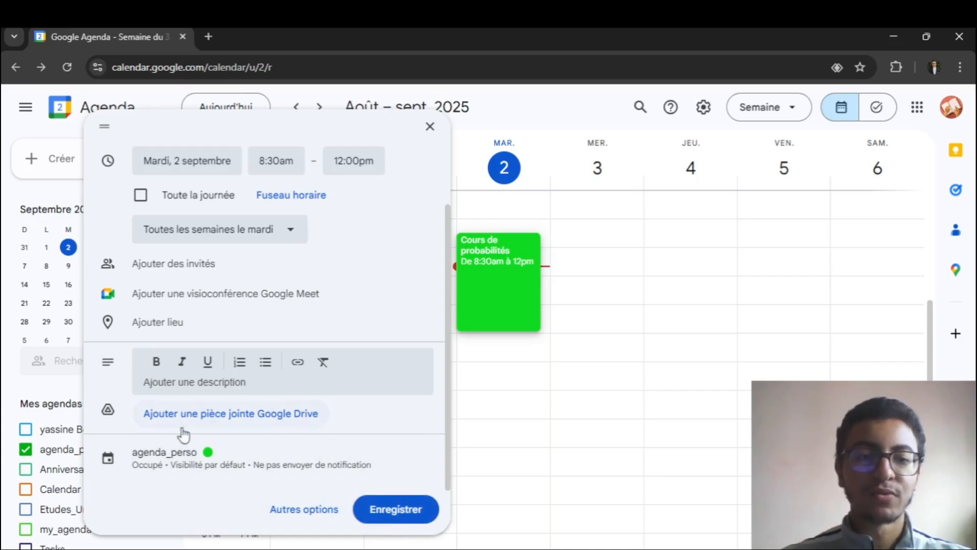
{"action": "scroll", "coordinate": [174, 337], "scroll_direction": "up", "scroll_amount": 2}
{"action": "scroll", "coordinate": [235, 301], "scroll_direction": "down", "scroll_amount": 1}
{"action": "scroll", "coordinate": [242, 295], "scroll_direction": "down", "scroll_amount": 1}
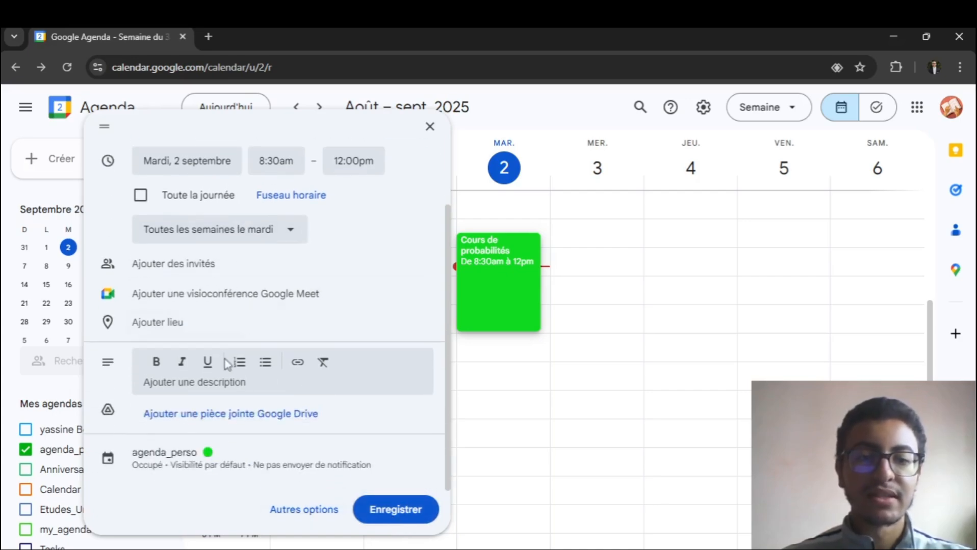
- Open the event's full options and add a notification 30 minutes before it starts
{"action": "left_click", "coordinate": [291, 512]}
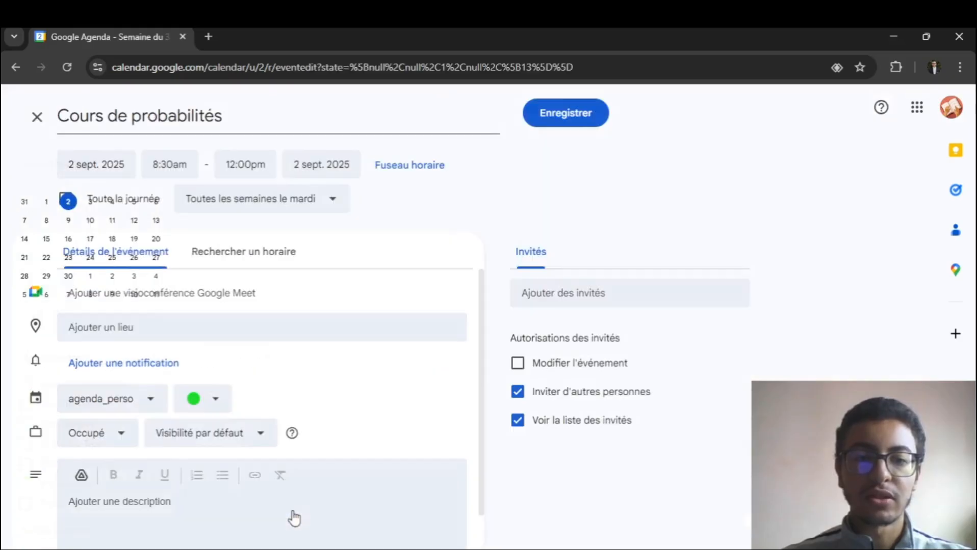
{"action": "scroll", "coordinate": [216, 296], "scroll_direction": "down", "scroll_amount": 1}
{"action": "scroll", "coordinate": [204, 360], "scroll_direction": "up", "scroll_amount": 1}
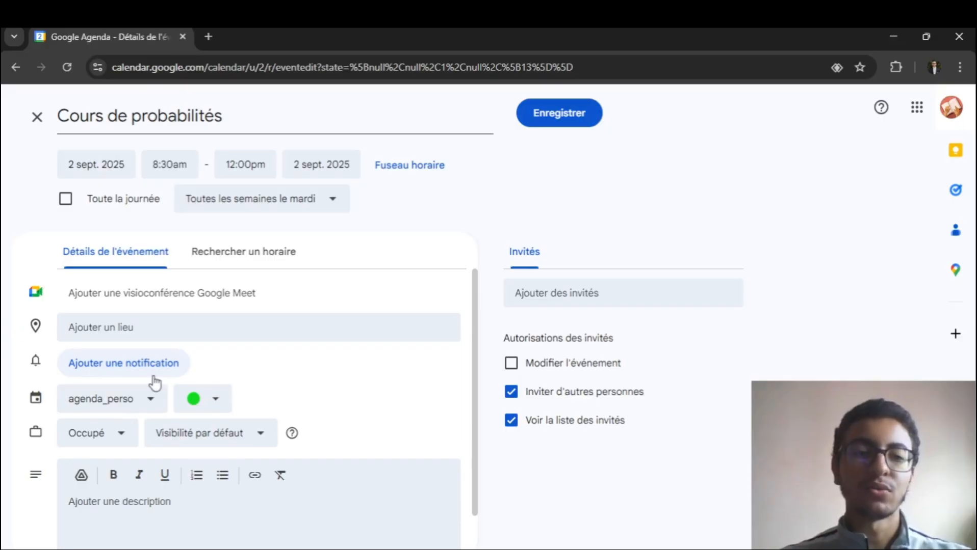
{"action": "left_click", "coordinate": [113, 370]}
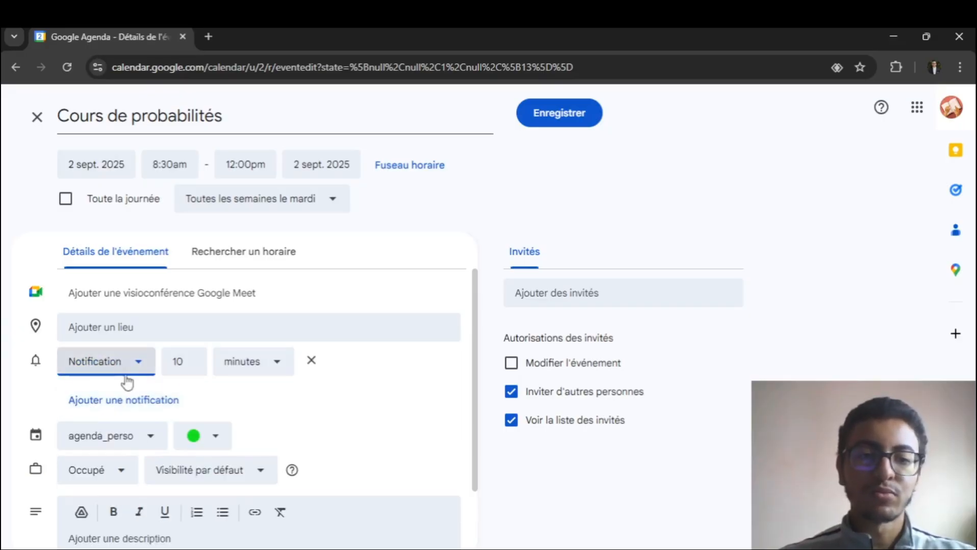
{"action": "left_click", "coordinate": [132, 368]}
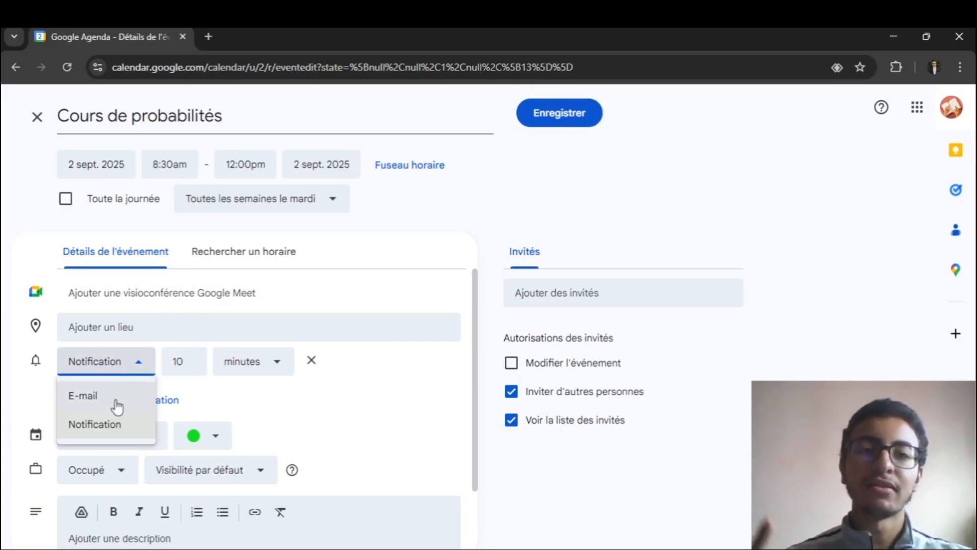
{"action": "left_click", "coordinate": [224, 390]}
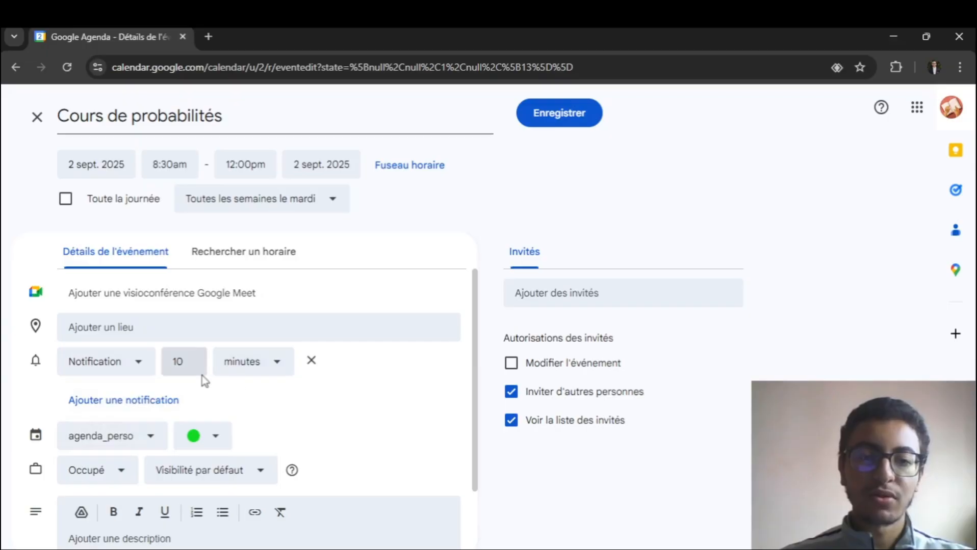
{"action": "double_click", "coordinate": [177, 362]}
{"action": "type", "text": "30"}
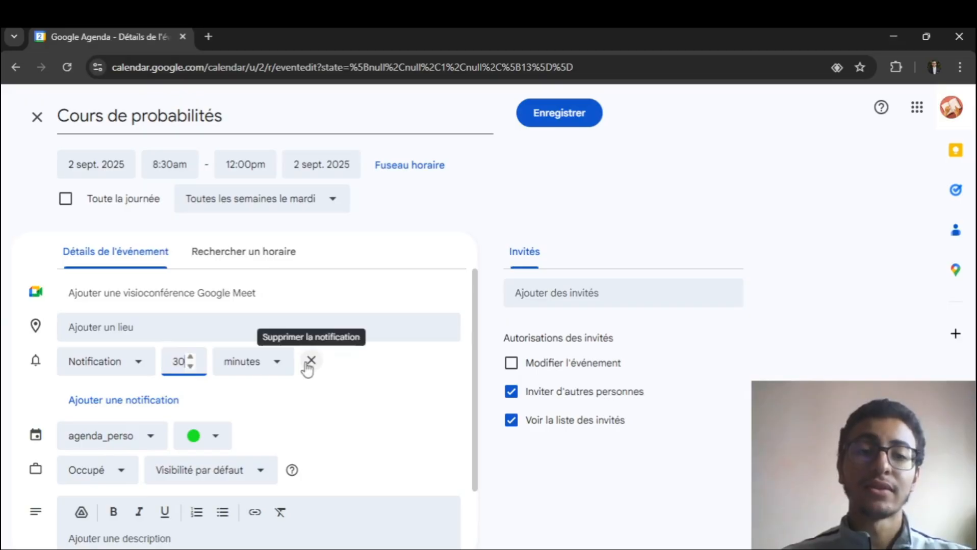
- Add a second notification to the event, set to 3 days ("jours") before
{"action": "left_click", "coordinate": [147, 406]}
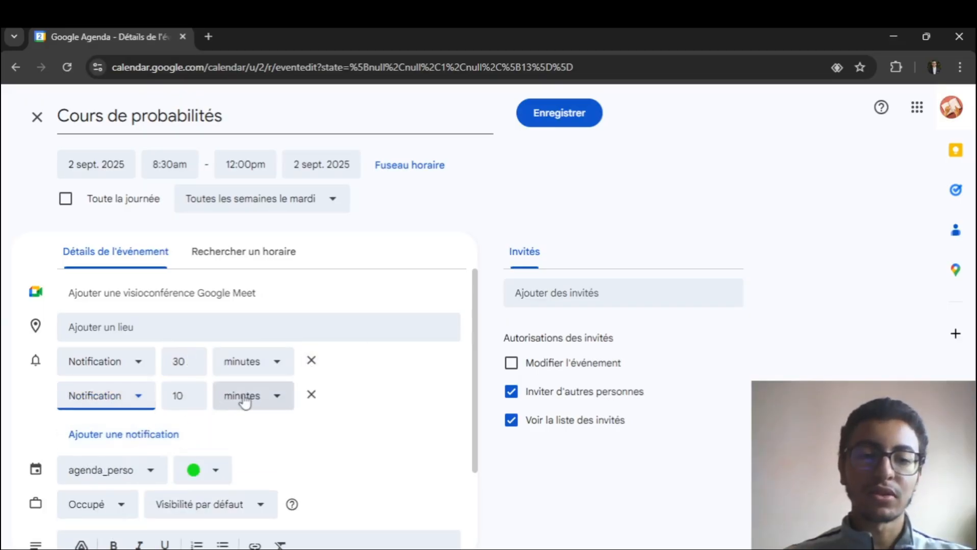
{"action": "left_click", "coordinate": [244, 403]}
{"action": "left_click", "coordinate": [243, 330]}
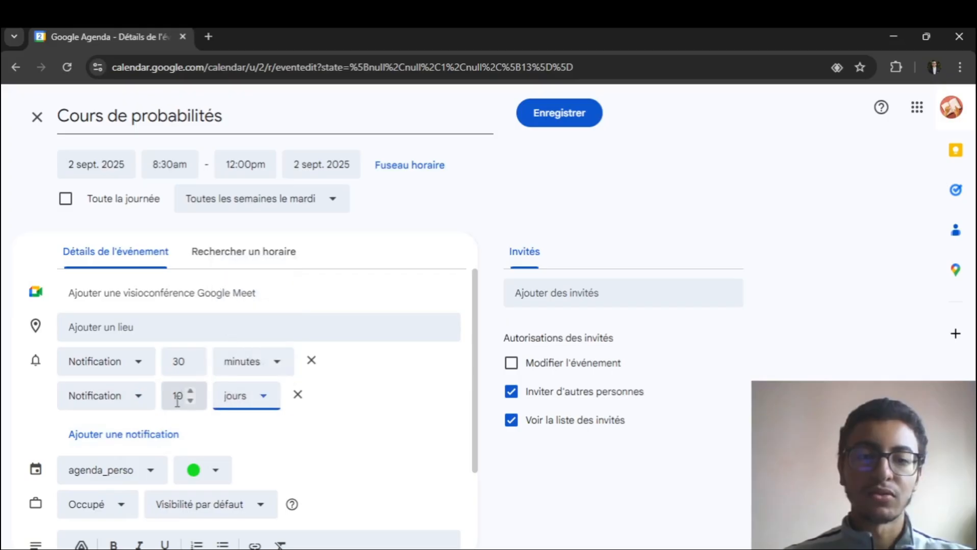
{"action": "left_click", "coordinate": [177, 402]}
{"action": "double_click", "coordinate": [177, 398]}
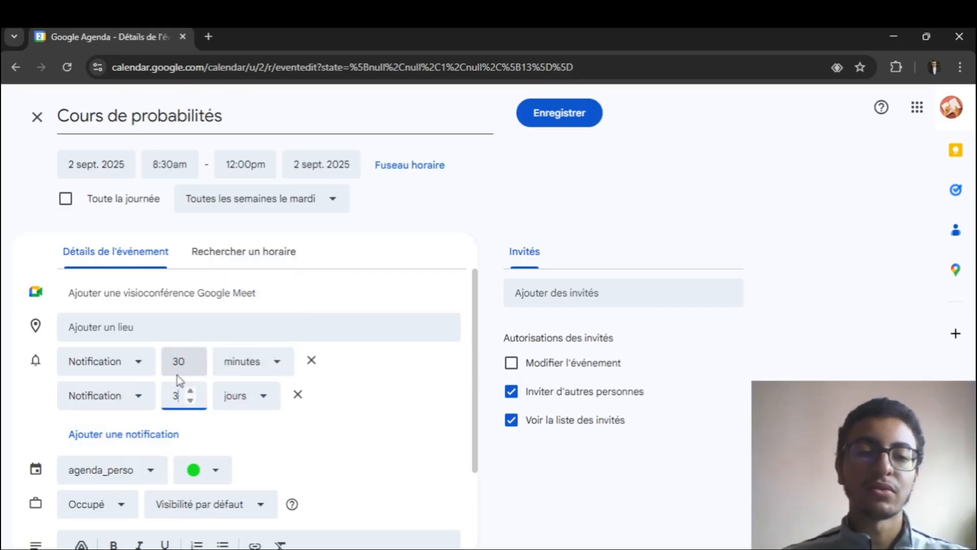
- Add a third notification to the event and delete it again
{"action": "left_click", "coordinate": [143, 443]}
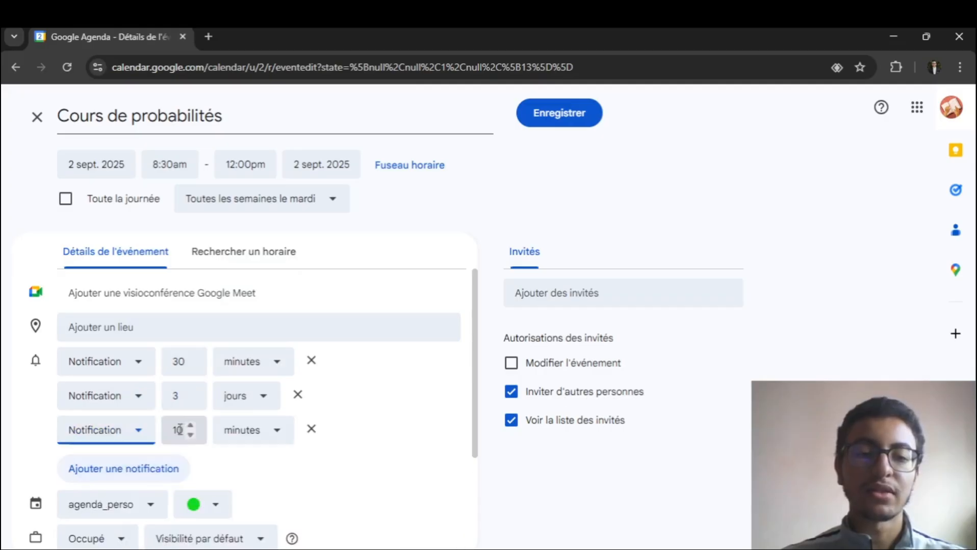
{"action": "left_click", "coordinate": [310, 429]}
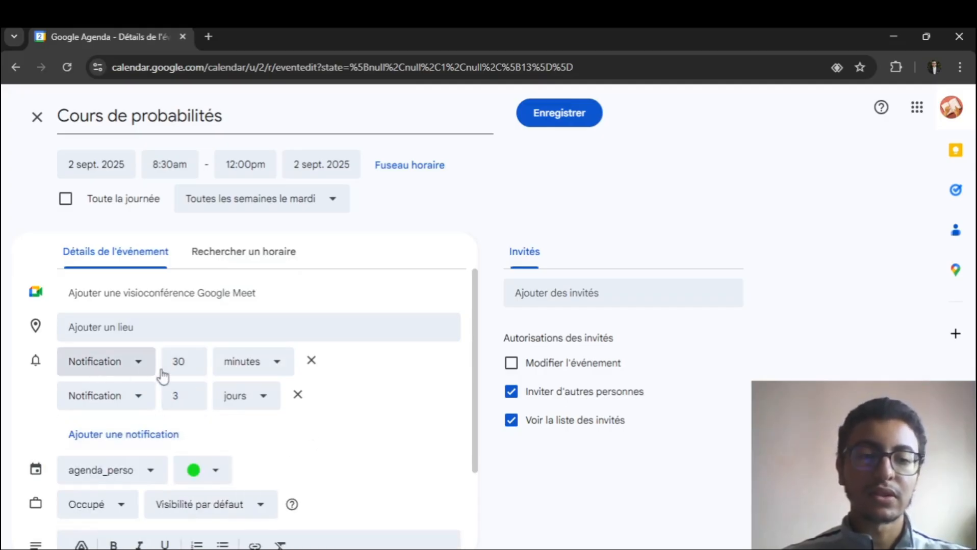
- Examine the time units offered for the first notification and the event's availability options
{"action": "left_click", "coordinate": [237, 368]}
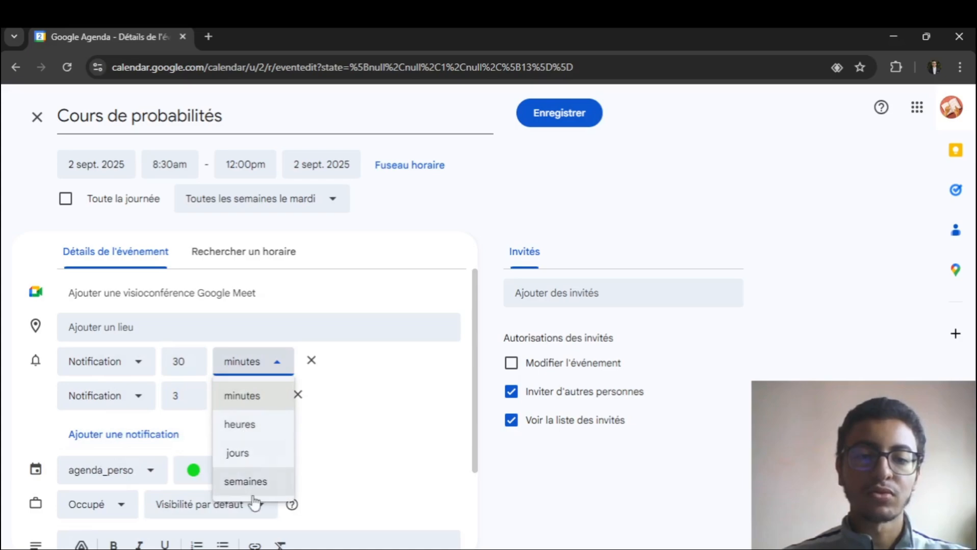
{"action": "left_click", "coordinate": [388, 403]}
{"action": "scroll", "coordinate": [229, 398], "scroll_direction": "down", "scroll_amount": 2}
{"action": "left_click", "coordinate": [79, 381]}
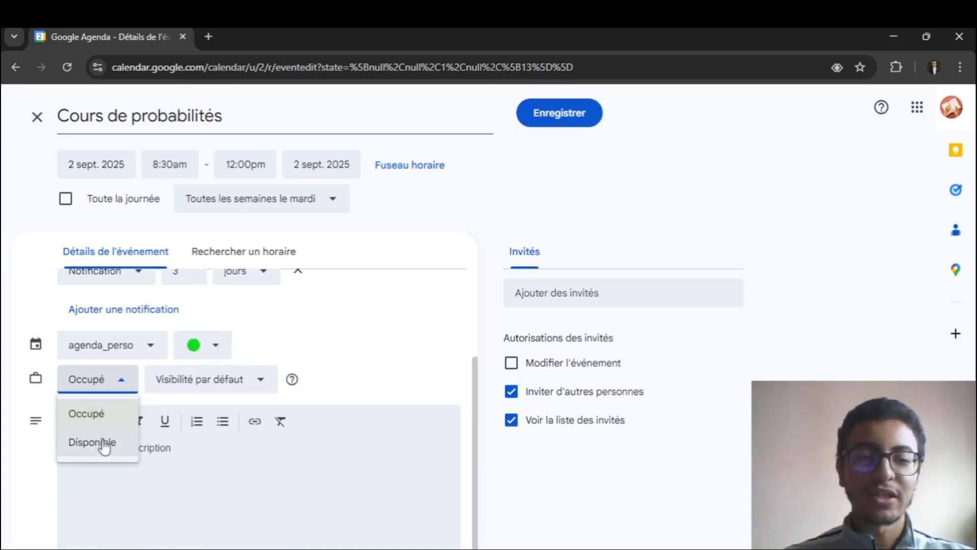
- Enter a guest's e-mail address for the event's invitation and clear it again
{"action": "left_click", "coordinate": [544, 290]}
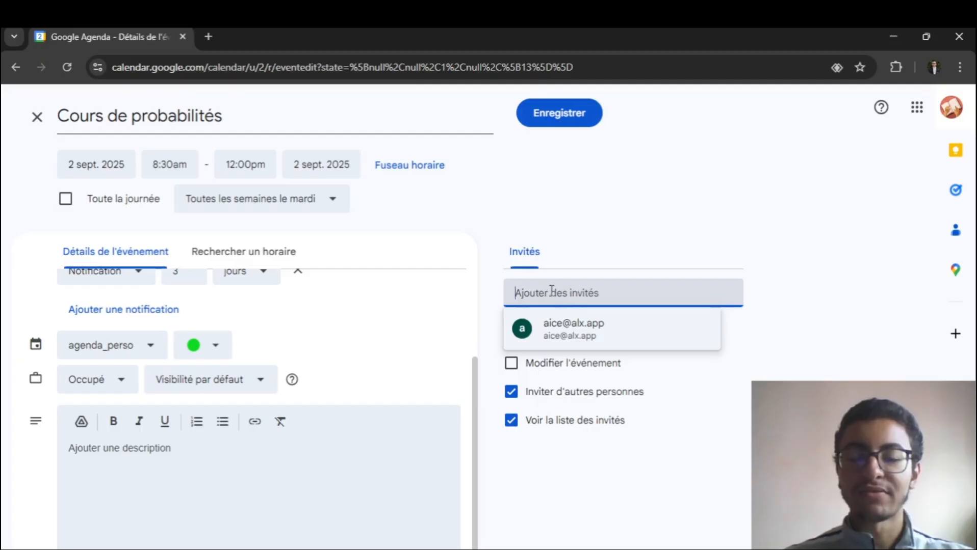
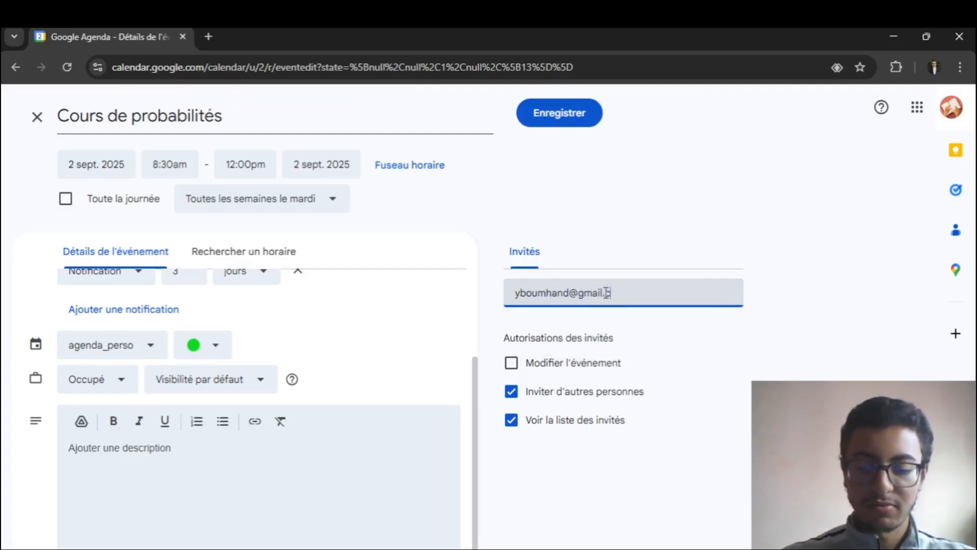
{"action": "left_click", "coordinate": [677, 232]}
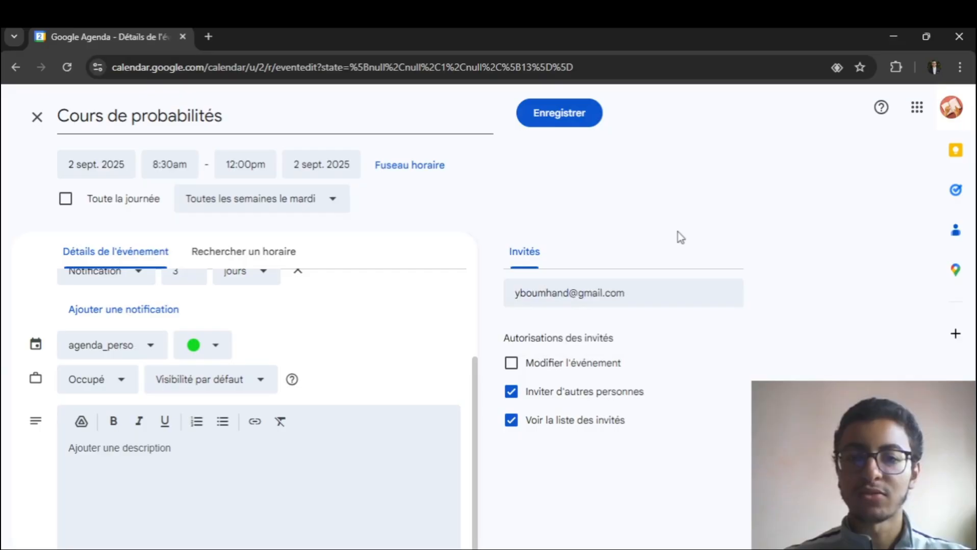
{"action": "triple_click", "coordinate": [643, 296]}
{"action": "key", "text": "BackSpace"}
{"action": "left_click", "coordinate": [587, 460]}
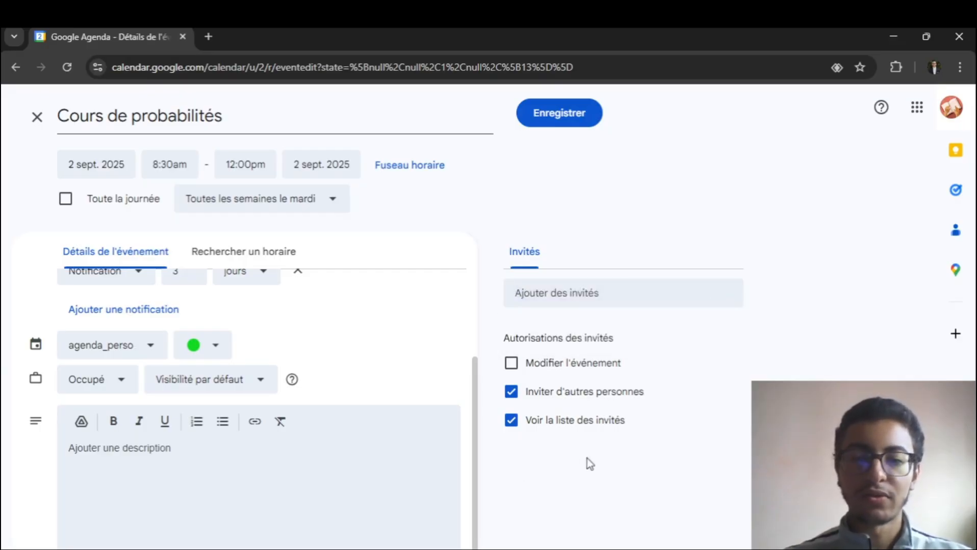
- Save the "Cours de probabilités" event and check its block in the week view
{"action": "left_click", "coordinate": [545, 122]}
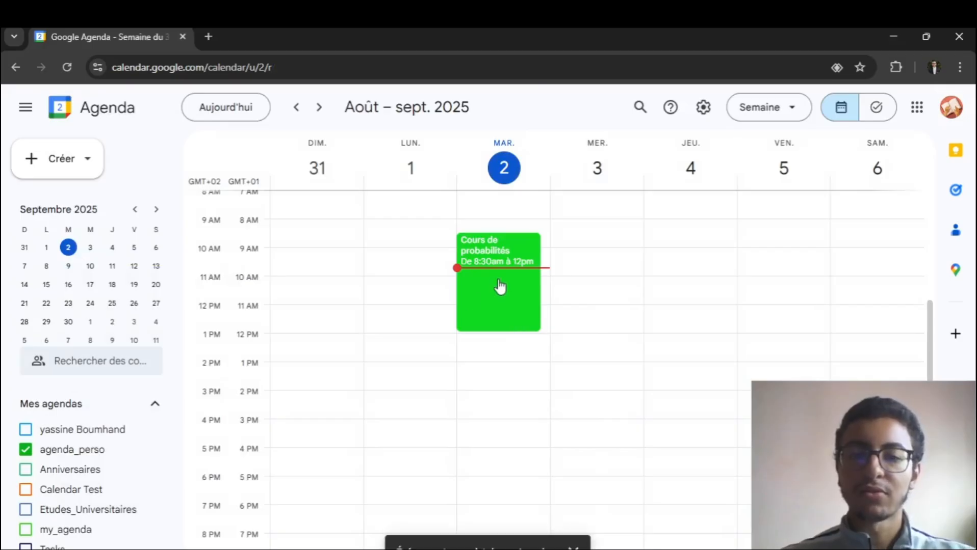
{"action": "scroll", "coordinate": [513, 287], "scroll_direction": "up", "scroll_amount": 4}
{"action": "scroll", "coordinate": [511, 285], "scroll_direction": "down", "scroll_amount": 4}
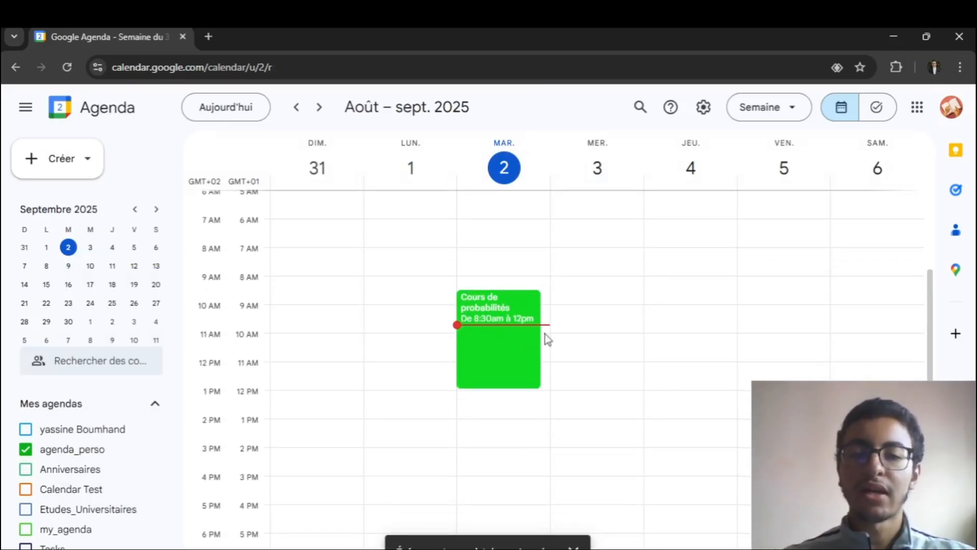
{"action": "scroll", "coordinate": [548, 334], "scroll_direction": "up", "scroll_amount": 4}
{"action": "scroll", "coordinate": [501, 369], "scroll_direction": "down", "scroll_amount": 4}
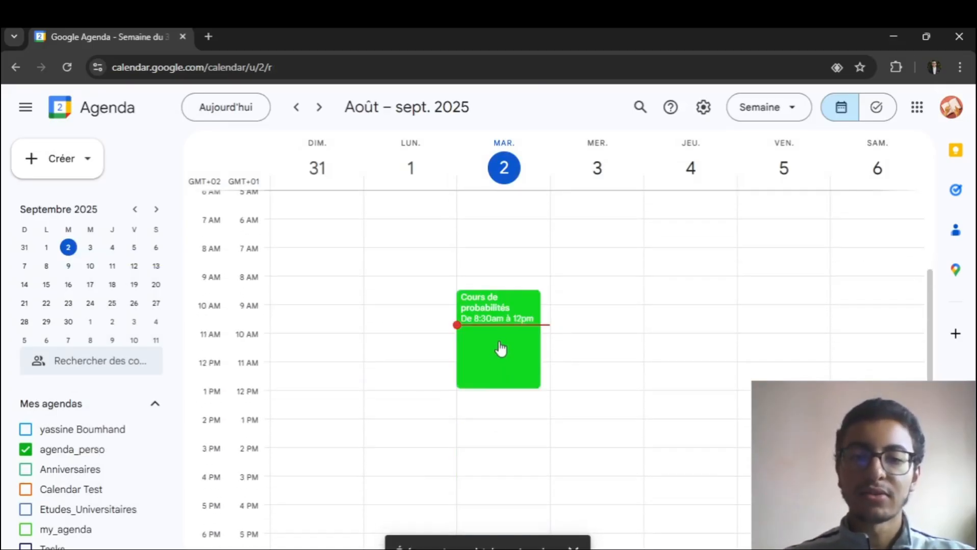
- Open the "Cours de probabilités" event for editing, review the agendas it can be assigned to, and close it without changes
{"action": "left_click", "coordinate": [501, 351]}
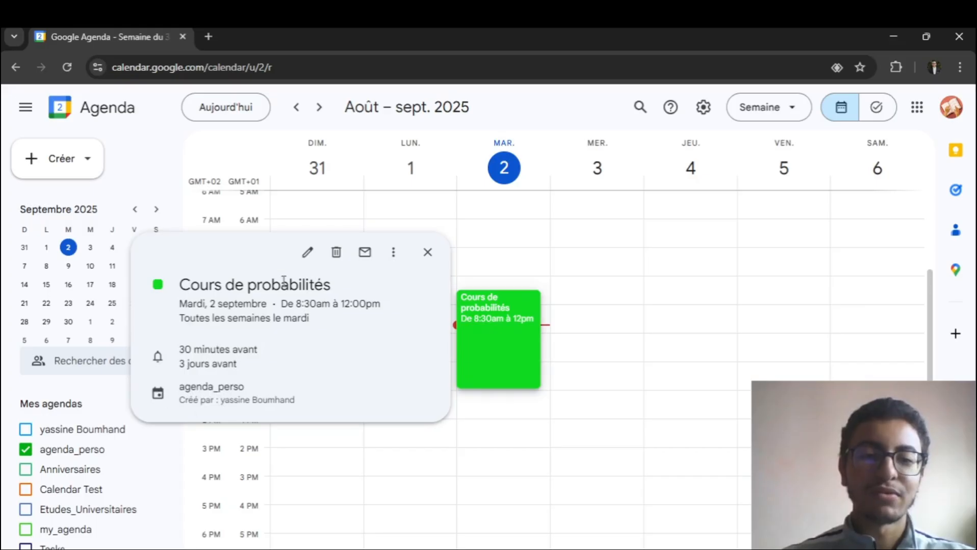
{"action": "left_click", "coordinate": [307, 253]}
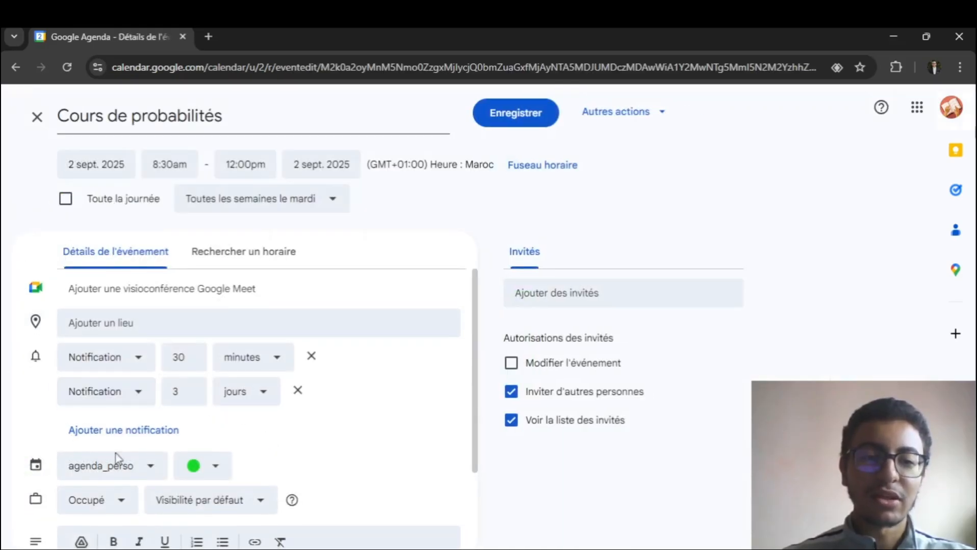
{"action": "scroll", "coordinate": [148, 406], "scroll_direction": "down", "scroll_amount": 2}
{"action": "left_click", "coordinate": [148, 403]}
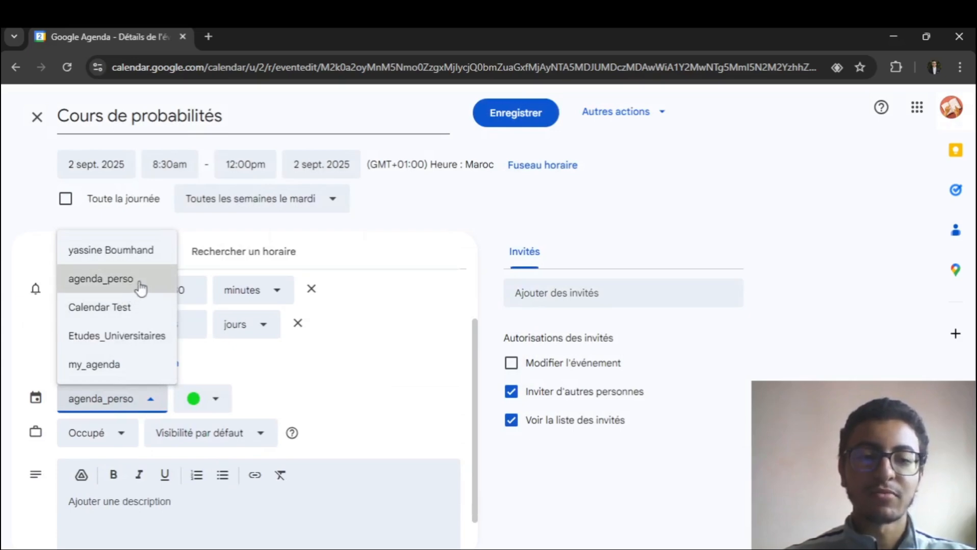
{"action": "left_click", "coordinate": [38, 119]}
{"action": "scroll", "coordinate": [526, 293], "scroll_direction": "up", "scroll_amount": 3}
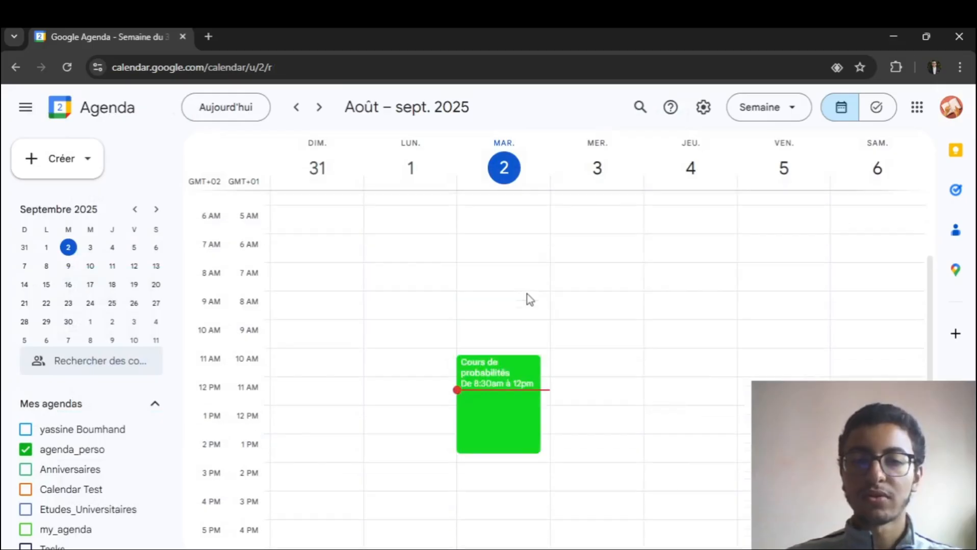
{"action": "scroll", "coordinate": [510, 295], "scroll_direction": "down", "scroll_amount": 5}
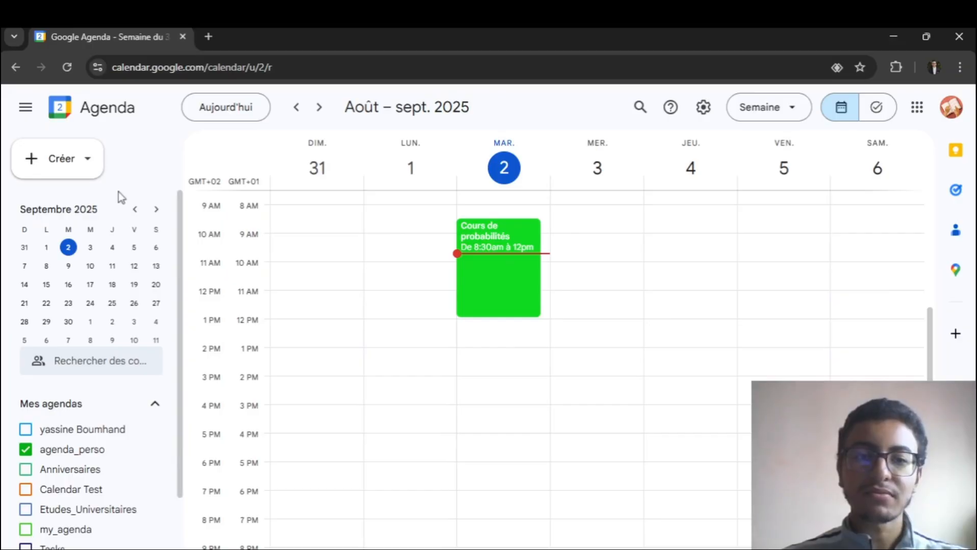
- Start a new task for 2 September 2025 titled "Rappel des ensembles"
{"action": "left_click", "coordinate": [82, 173]}
{"action": "left_click", "coordinate": [70, 238]}
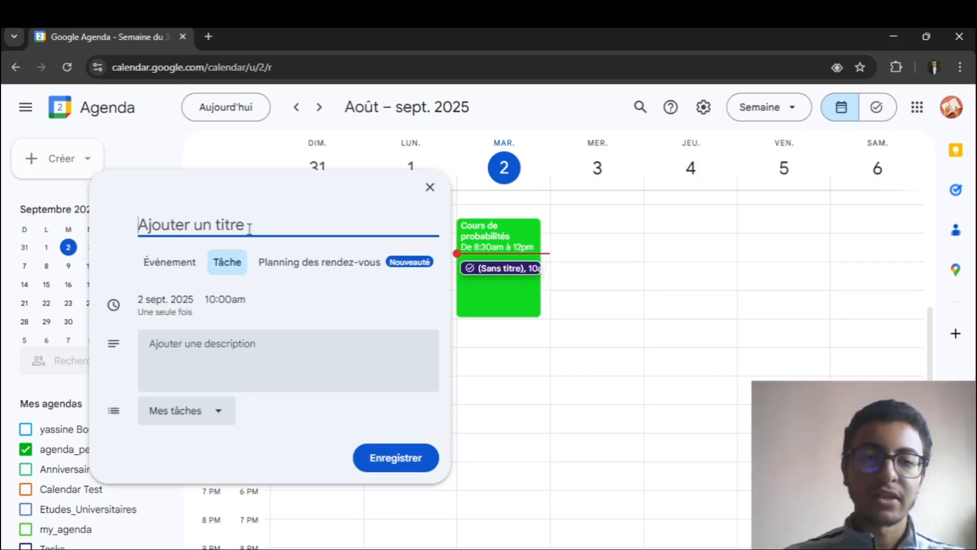
{"action": "type", "text": "Rappel des enes"}
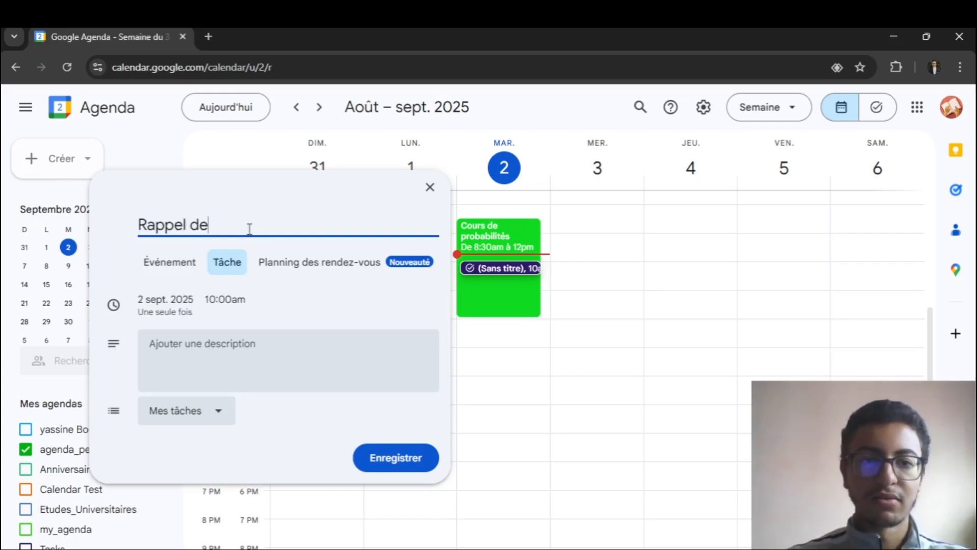
{"action": "key", "text": "BackSpace"}
{"action": "key", "text": "BackSpace"}
{"action": "type", "text": "sembles"}
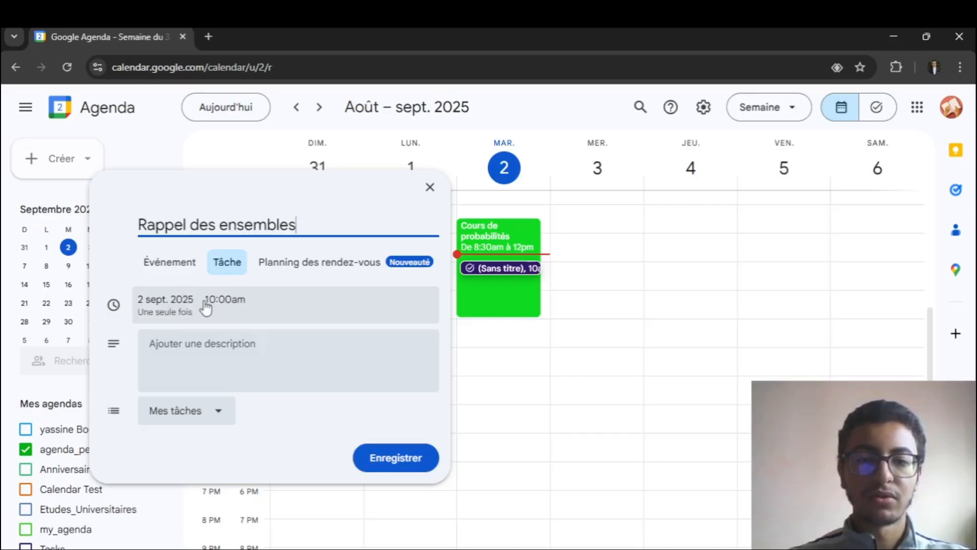
- Set the task's time to 9:30am, review its repeat options, and save it as a one-time task
{"action": "left_click", "coordinate": [226, 300]}
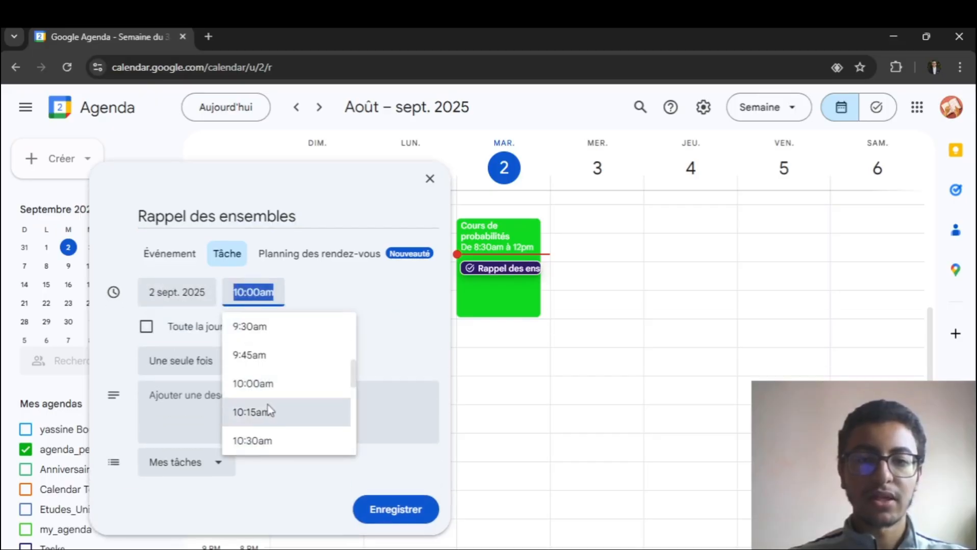
{"action": "left_click", "coordinate": [294, 333]}
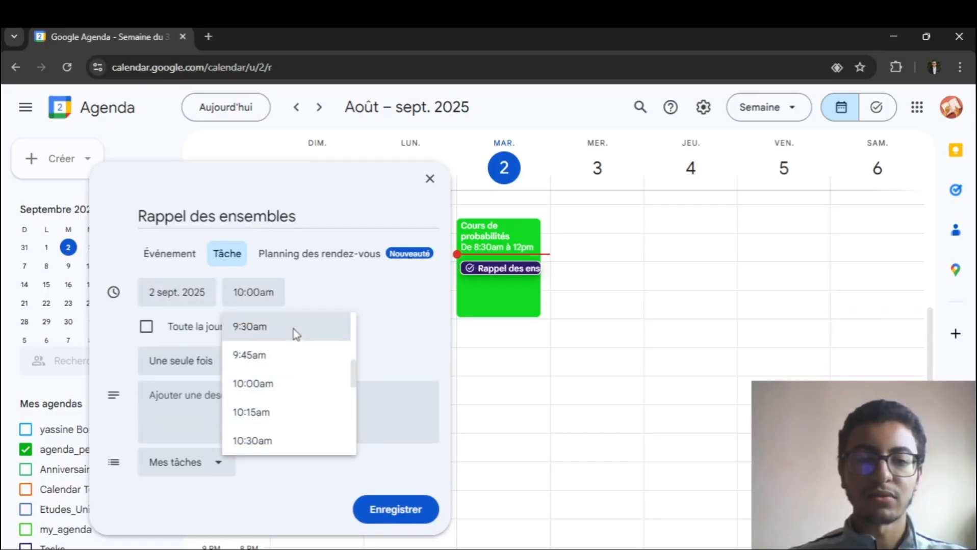
{"action": "left_click", "coordinate": [280, 292]}
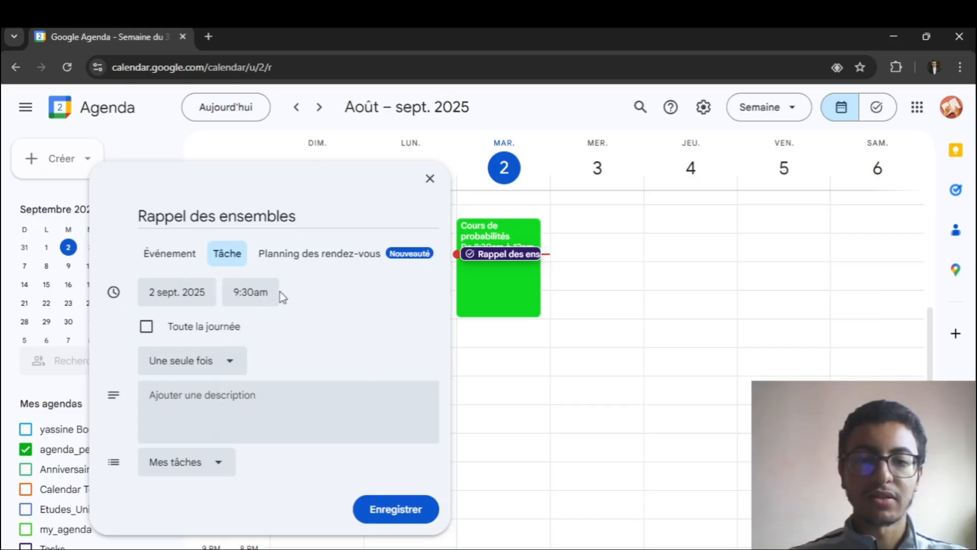
{"action": "left_click", "coordinate": [175, 362]}
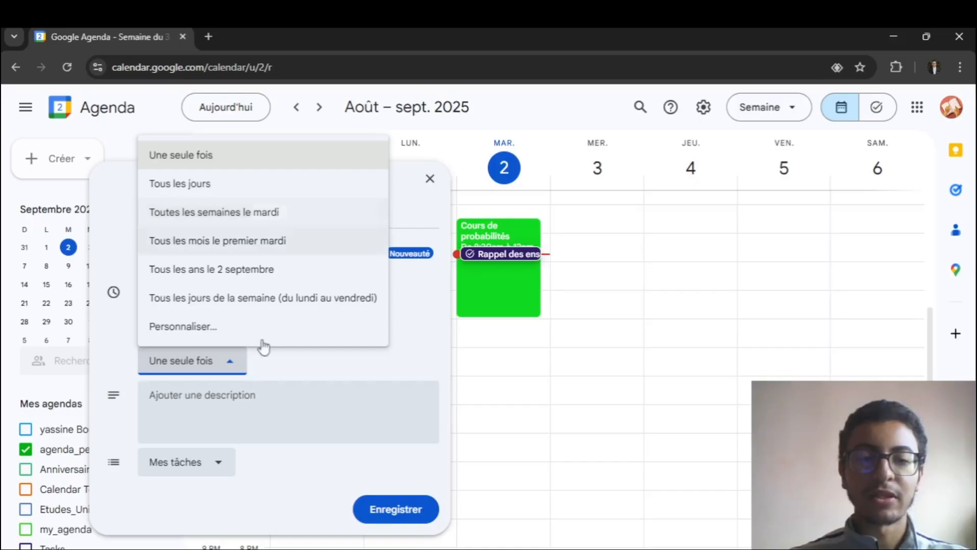
{"action": "left_click", "coordinate": [229, 371]}
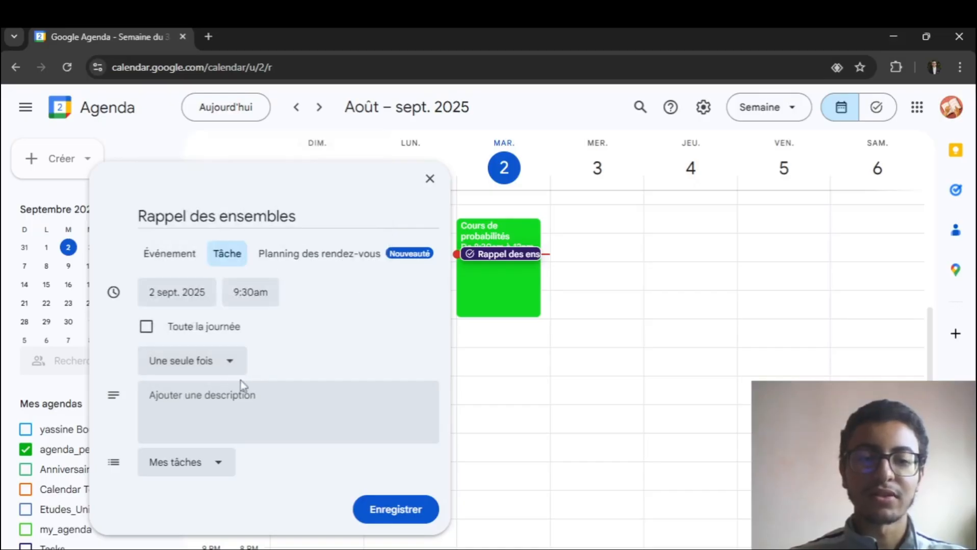
{"action": "left_click", "coordinate": [382, 508]}
- Start another task for 2 September 2025 titled "exercice d'application des ensembles"
{"action": "left_click", "coordinate": [84, 166]}
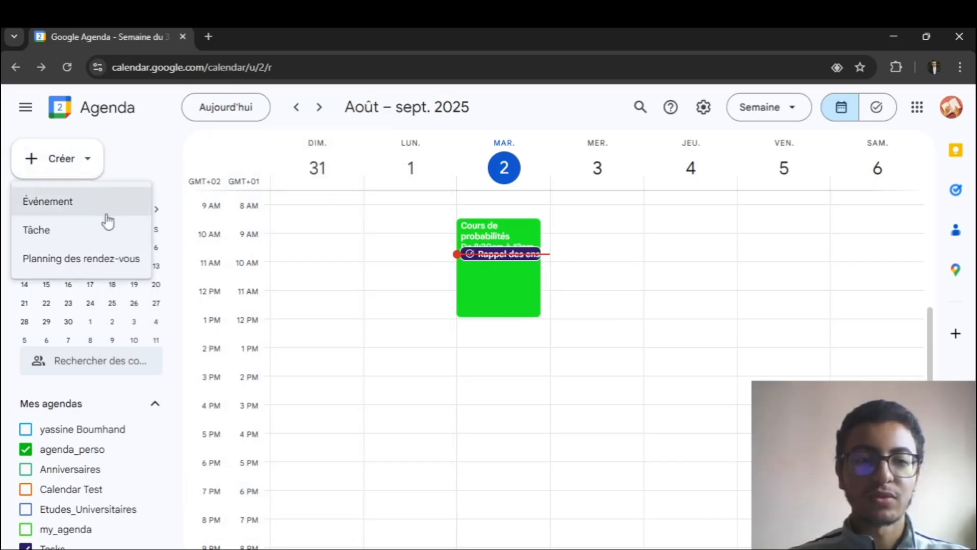
{"action": "left_click", "coordinate": [82, 243]}
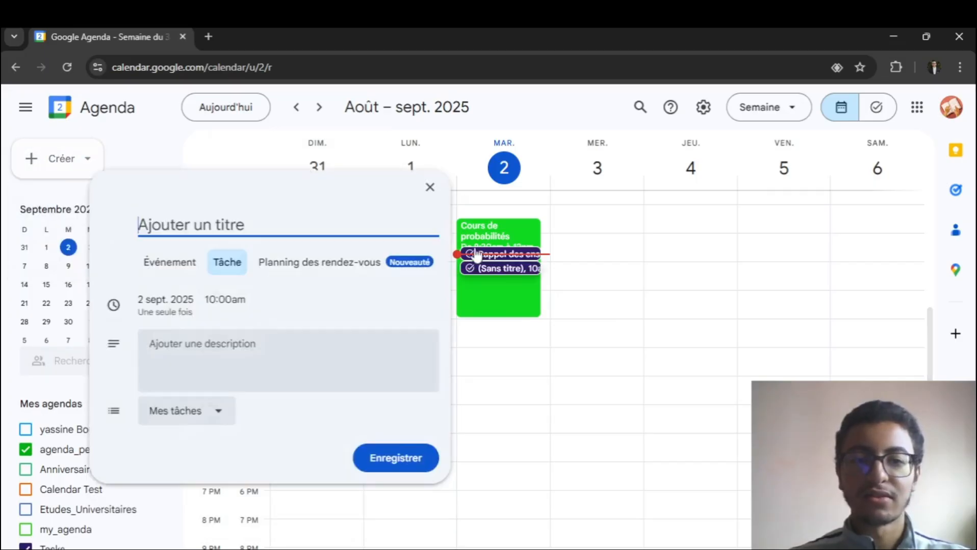
{"action": "type", "text": "exr"}
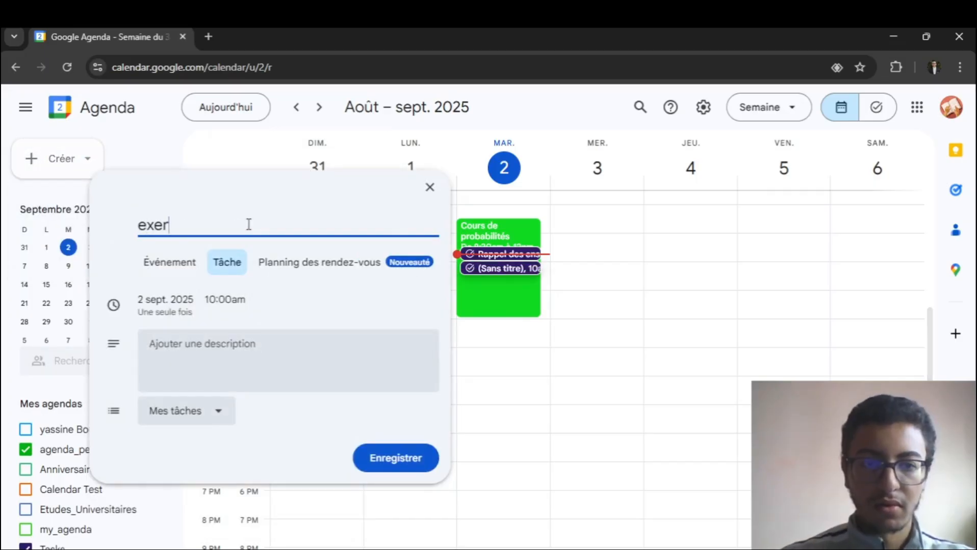
{"action": "type", "text": "rcice"}
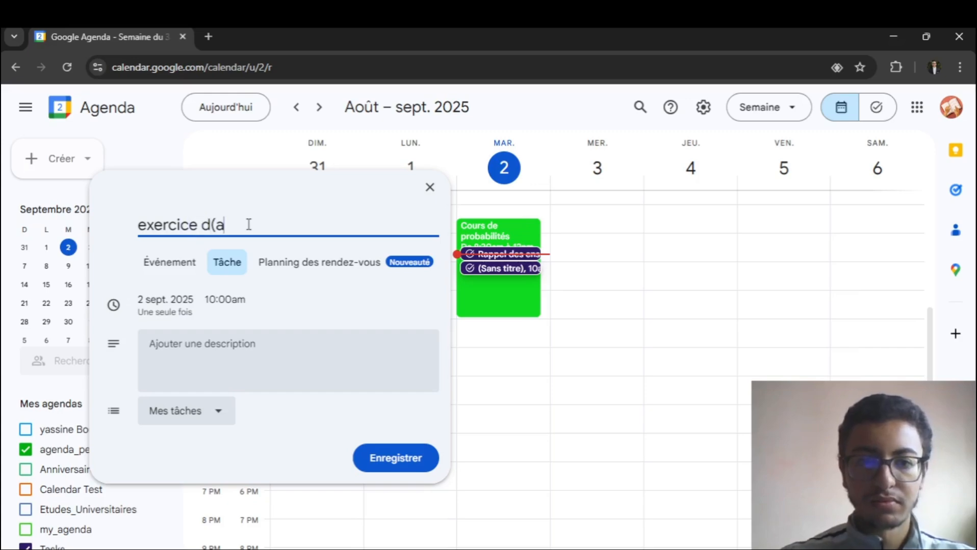
{"action": "type", "text": " d'applicat"}
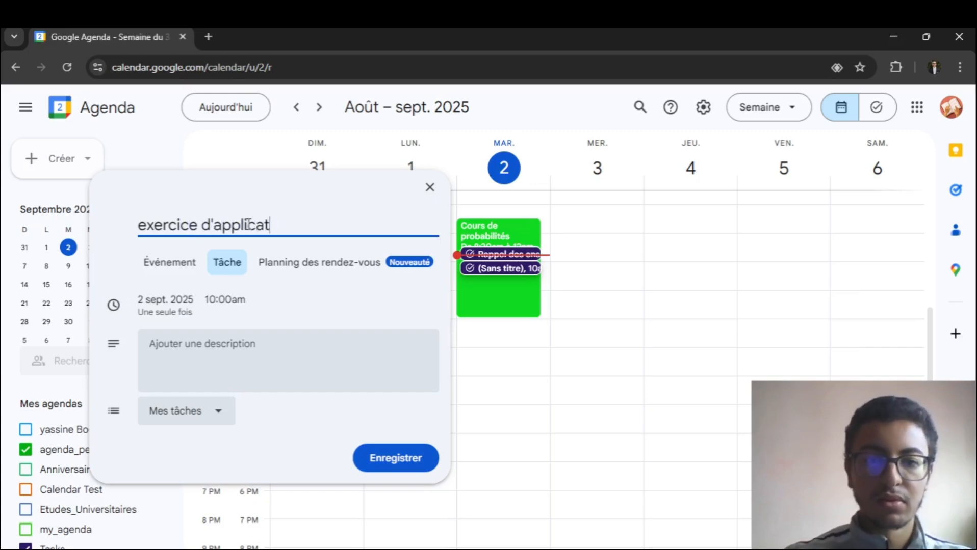
{"action": "type", "text": "ion des ene"}
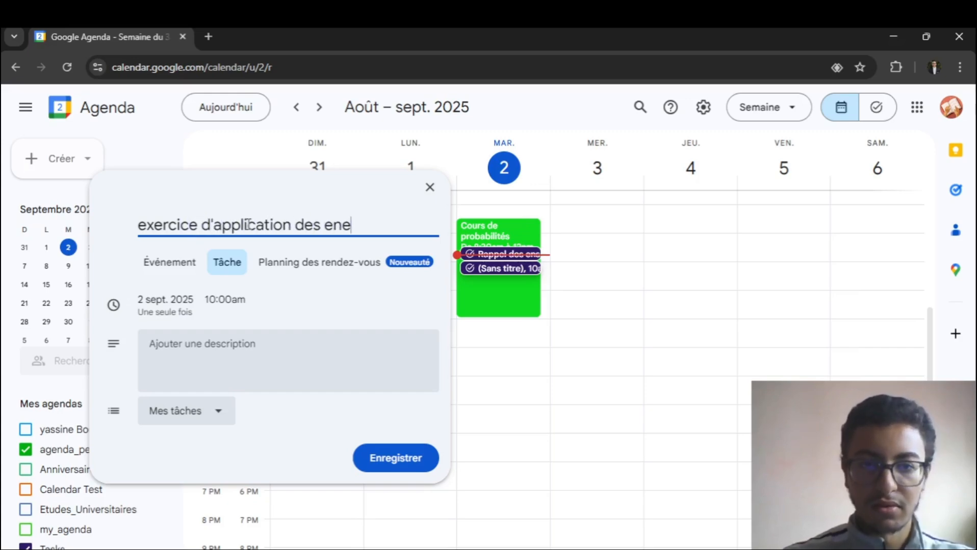
{"action": "key", "text": "BackSpace"}
{"action": "type", "text": "sembles"}
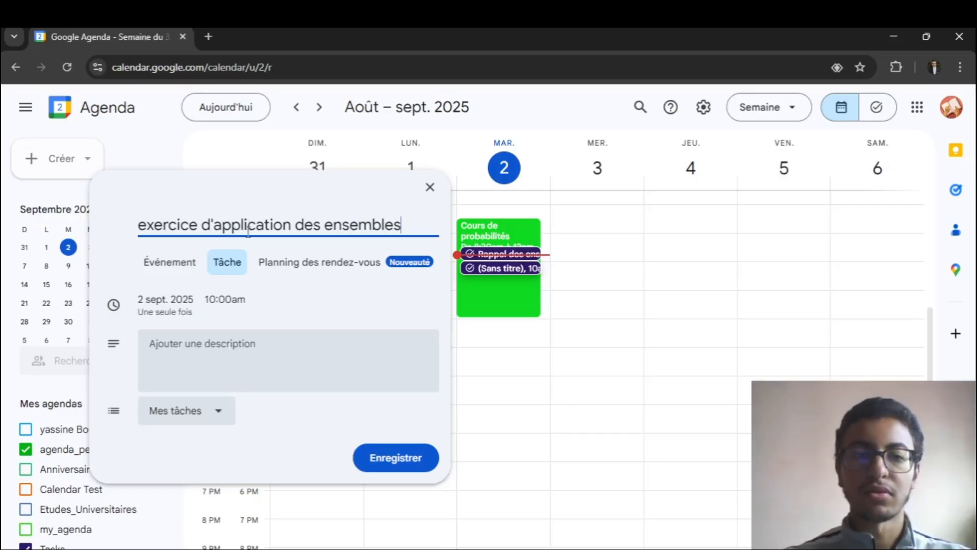
- Set the exercise task's time to 10:30am and save it
{"action": "left_click", "coordinate": [228, 303]}
{"action": "scroll", "coordinate": [275, 434], "scroll_direction": "down", "scroll_amount": 2}
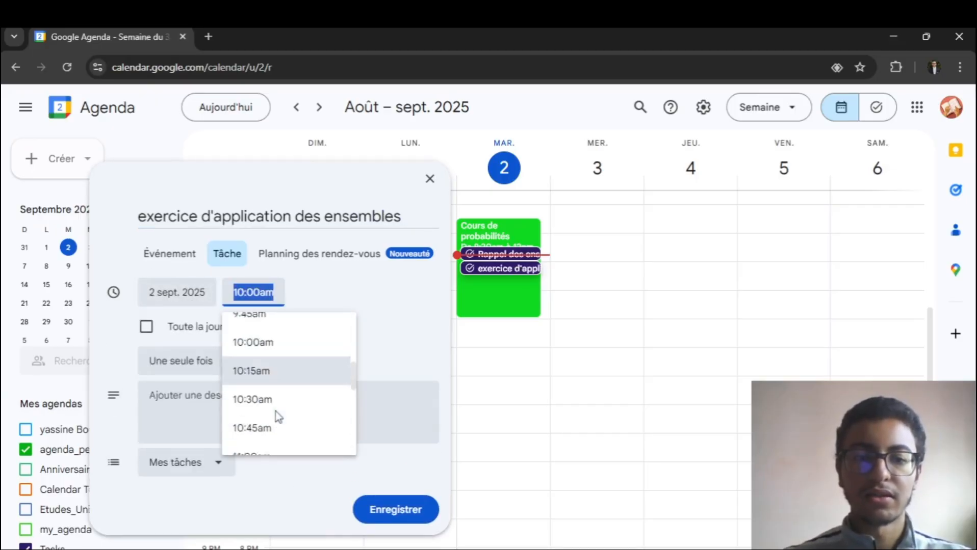
{"action": "left_click", "coordinate": [295, 373]}
{"action": "left_click", "coordinate": [391, 502]}
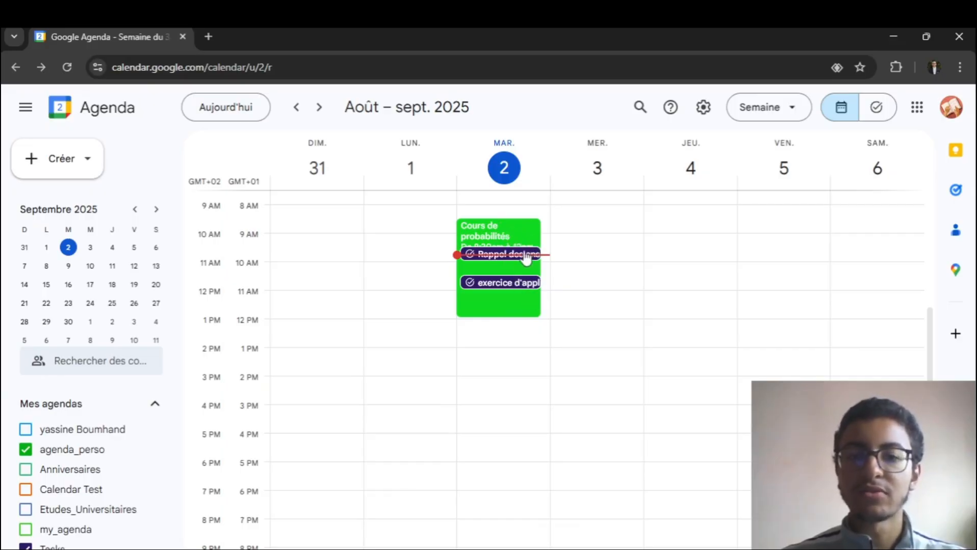
- Mark "Rappel des ensembles" as completed in the task list and "exercice d'application des ensembles" from its calendar entry
{"action": "left_click", "coordinate": [958, 193]}
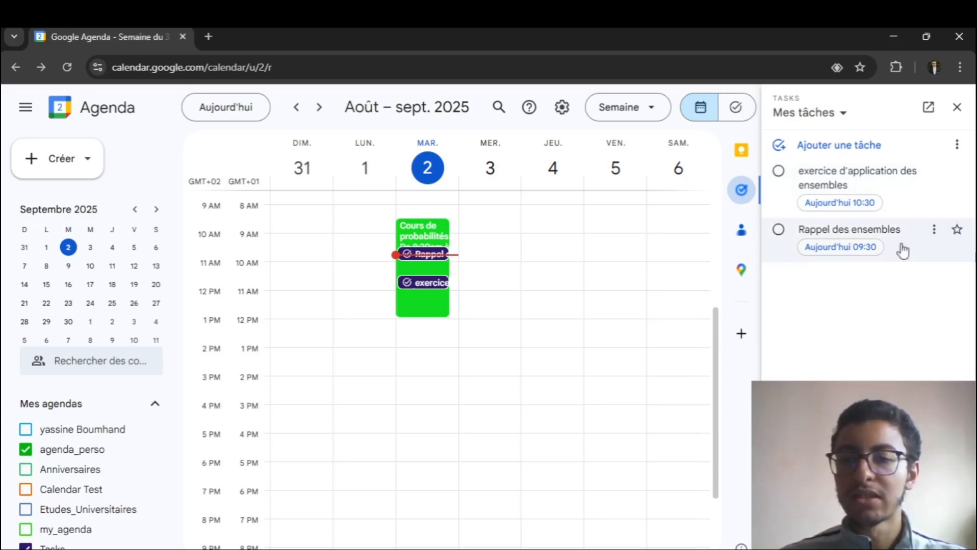
{"action": "left_click", "coordinate": [785, 238]}
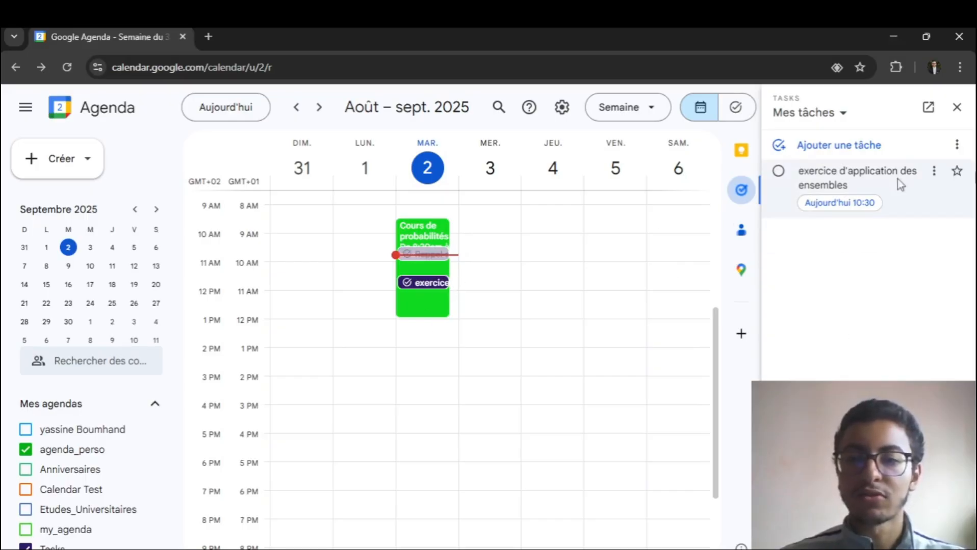
{"action": "left_click", "coordinate": [956, 107]}
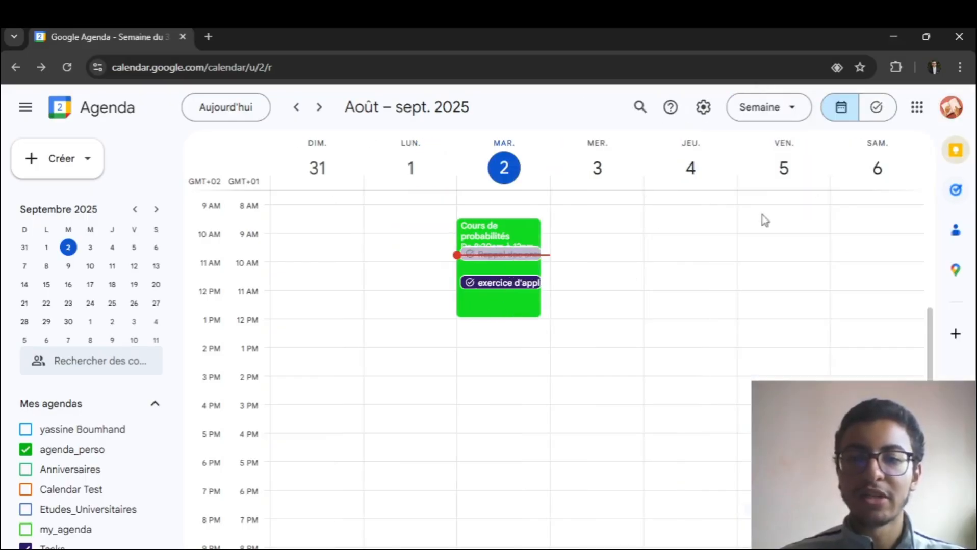
{"action": "left_click", "coordinate": [497, 285]}
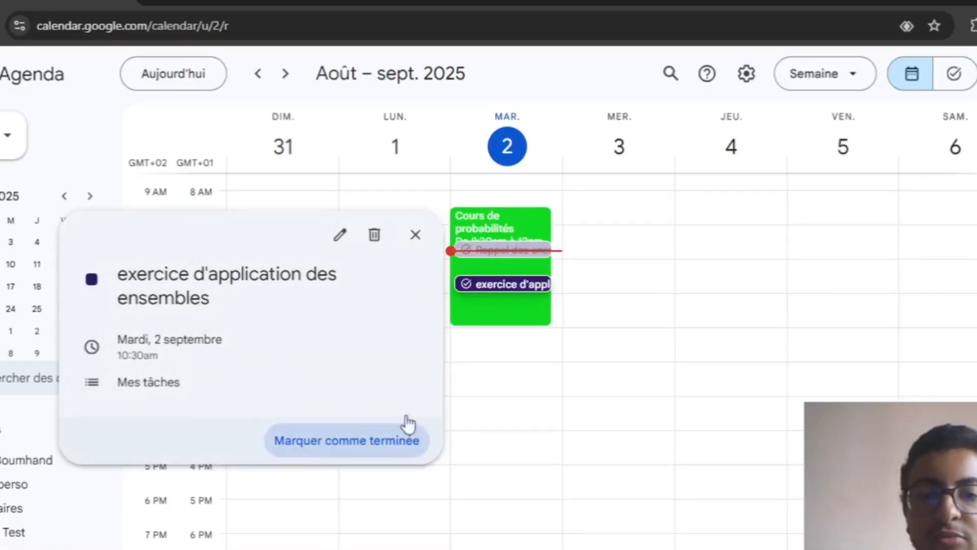
{"action": "left_click", "coordinate": [407, 424]}
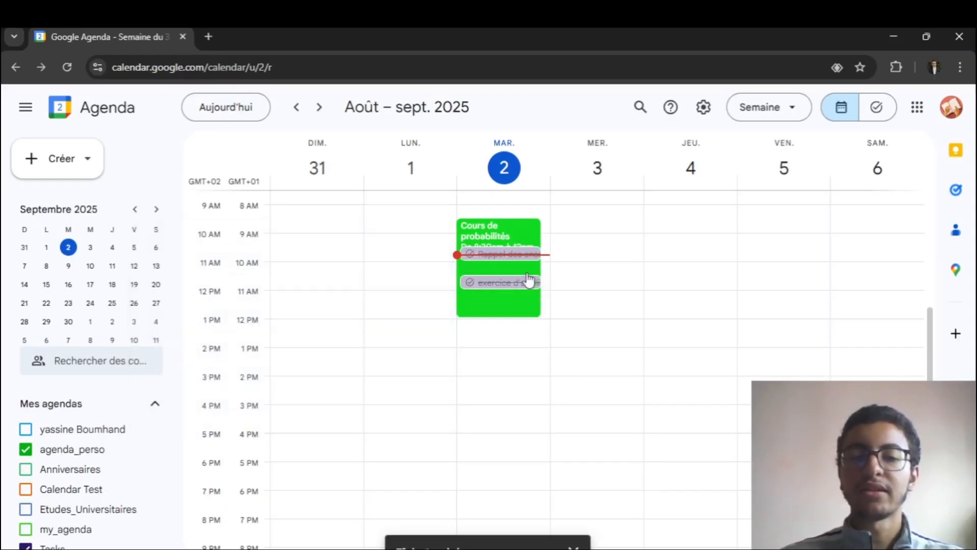
{"action": "scroll", "coordinate": [654, 365], "scroll_direction": "up", "scroll_amount": 3}
{"action": "scroll", "coordinate": [476, 302], "scroll_direction": "down", "scroll_amount": 1}
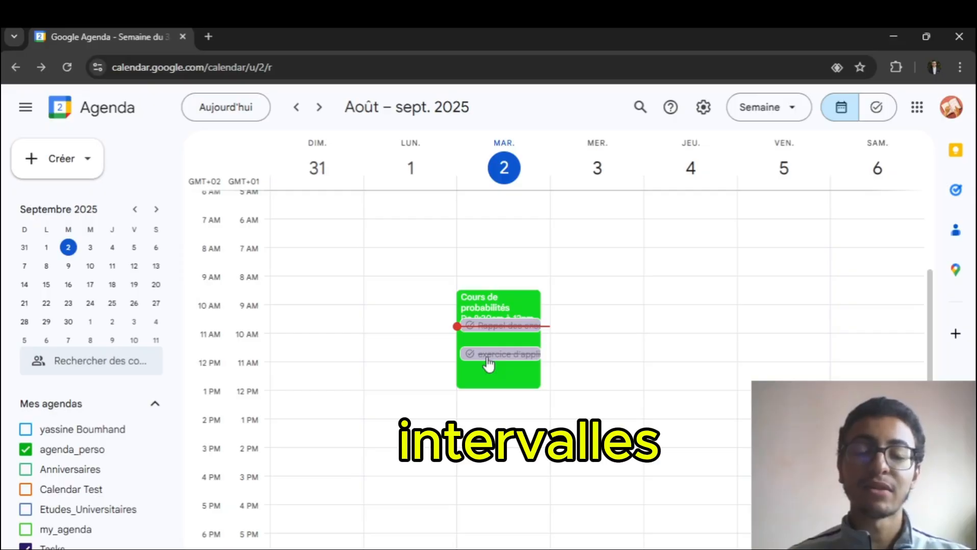
{"action": "scroll", "coordinate": [466, 235], "scroll_direction": "up", "scroll_amount": 2}
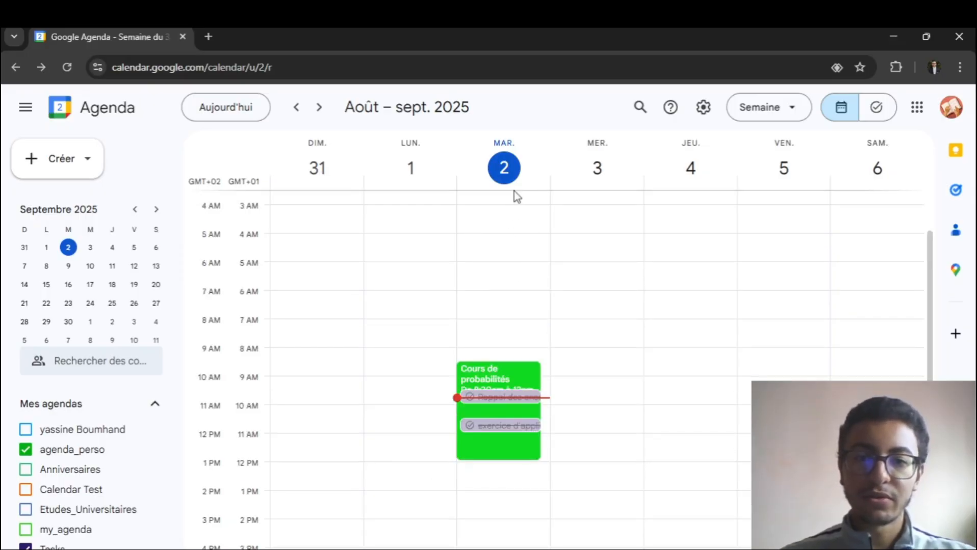
{"action": "scroll", "coordinate": [510, 285], "scroll_direction": "down", "scroll_amount": 4}
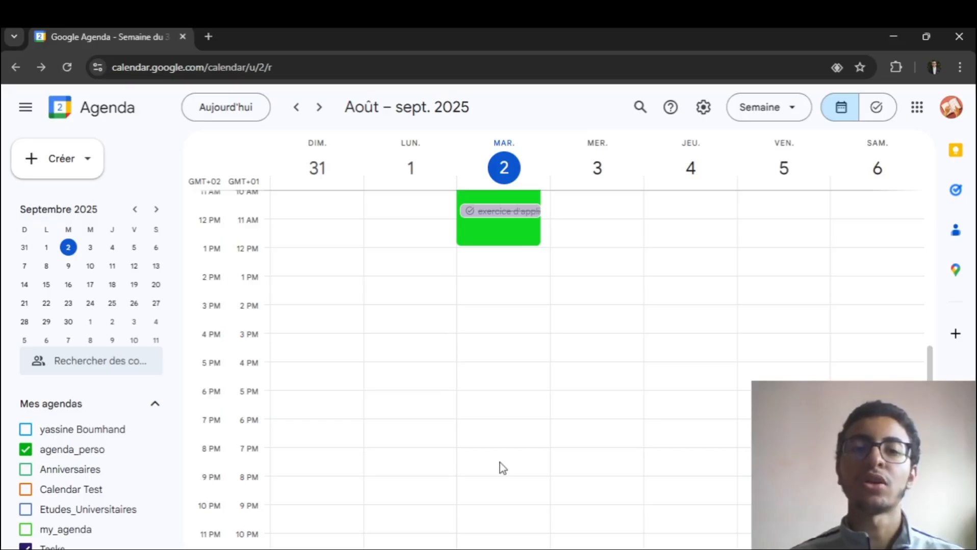
{"action": "scroll", "coordinate": [501, 439], "scroll_direction": "up", "scroll_amount": 3}
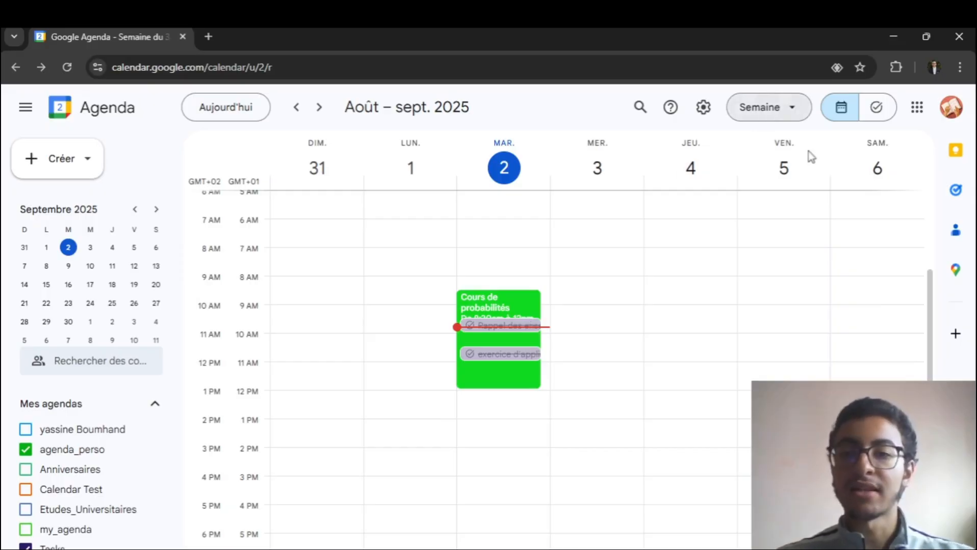
- Open the general calendar settings and examine the available interface languages, keeping Français
{"action": "left_click", "coordinate": [704, 108]}
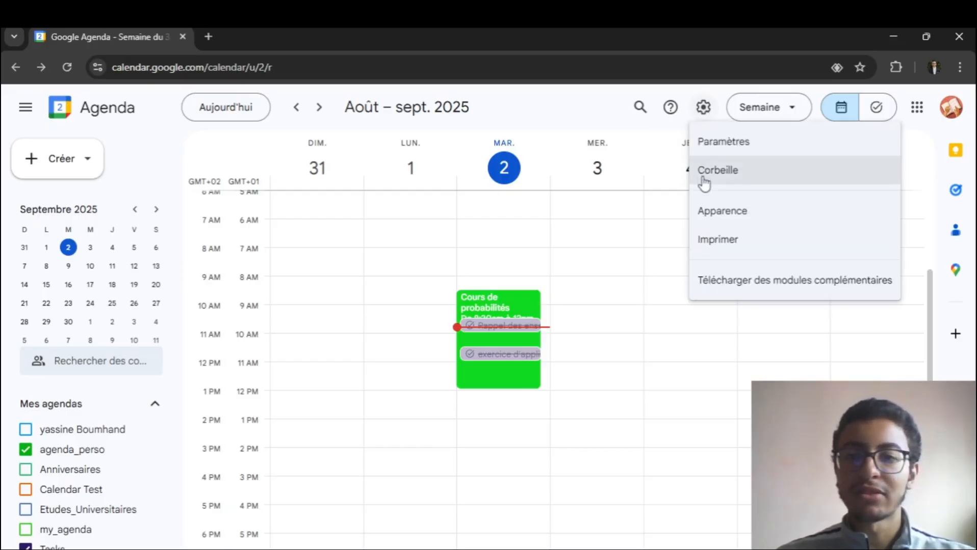
{"action": "left_click", "coordinate": [734, 149]}
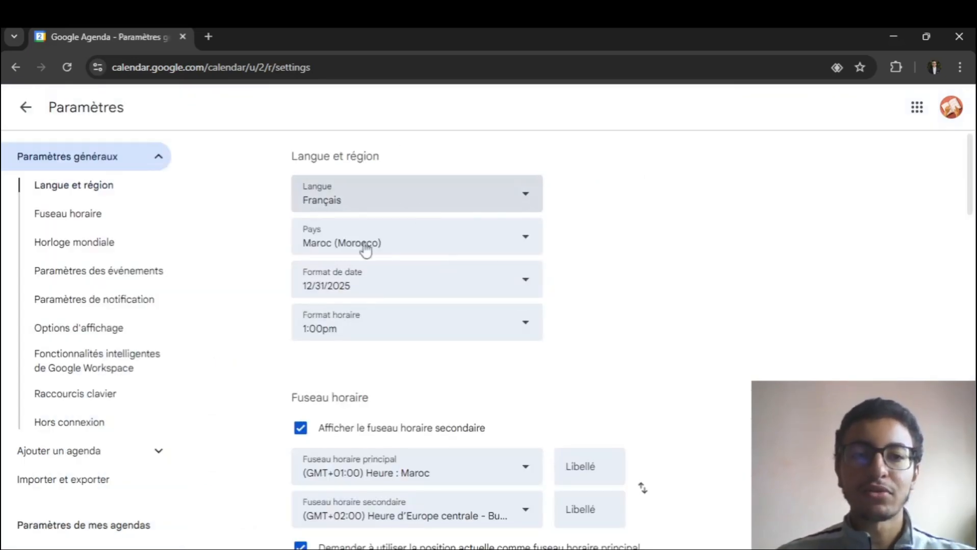
{"action": "left_click", "coordinate": [440, 199]}
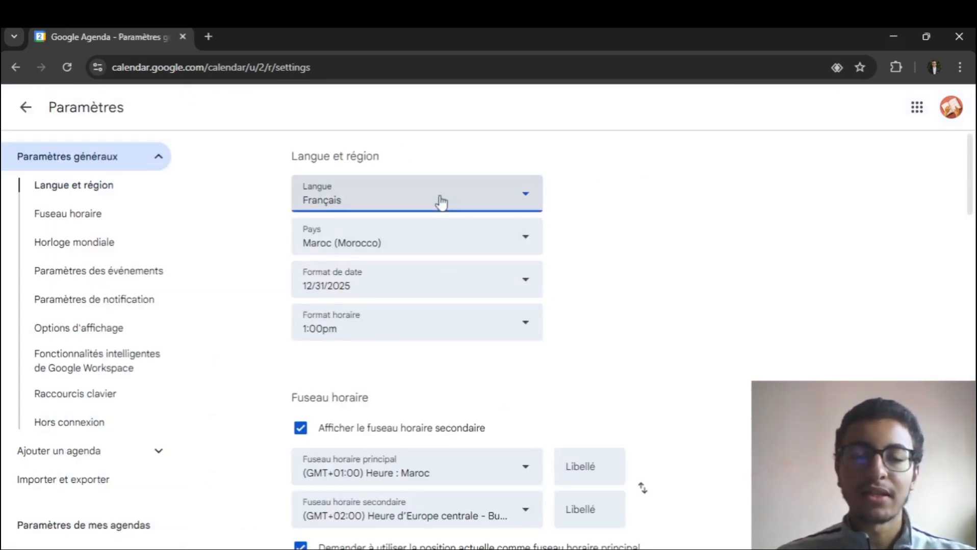
{"action": "left_click", "coordinate": [632, 239]}
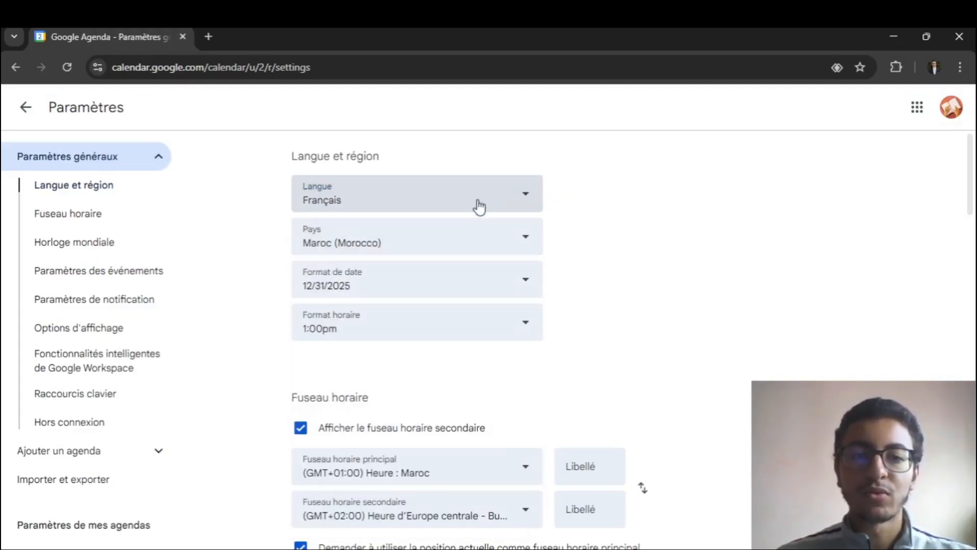
- Examine the date format choices, time zone, world clock and event settings in the general calendar settings
{"action": "left_click", "coordinate": [393, 275]}
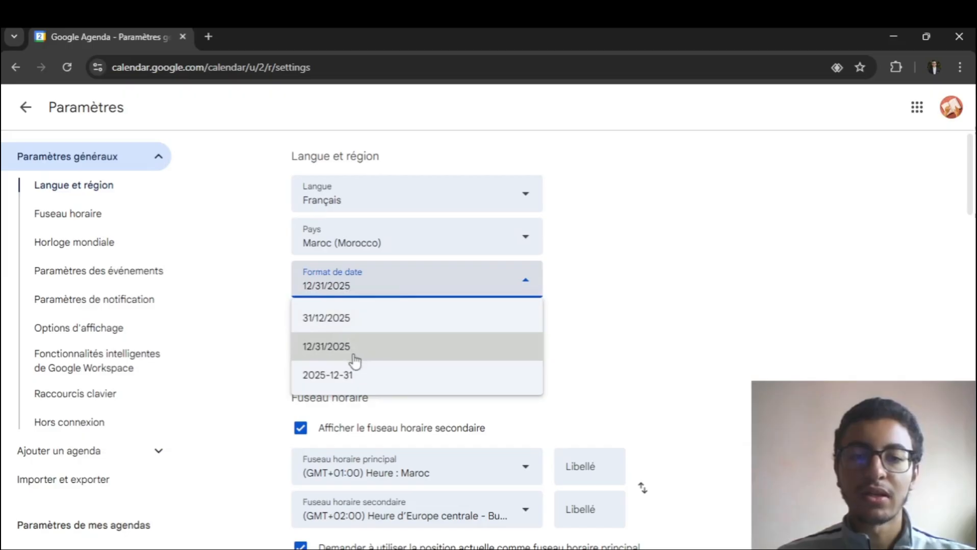
{"action": "left_click", "coordinate": [646, 338]}
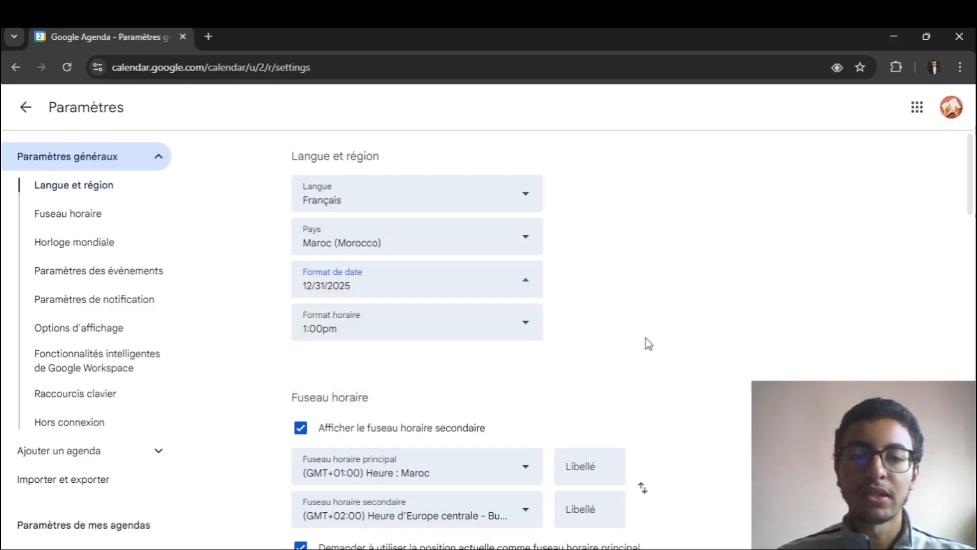
{"action": "scroll", "coordinate": [445, 300], "scroll_direction": "down", "scroll_amount": 1}
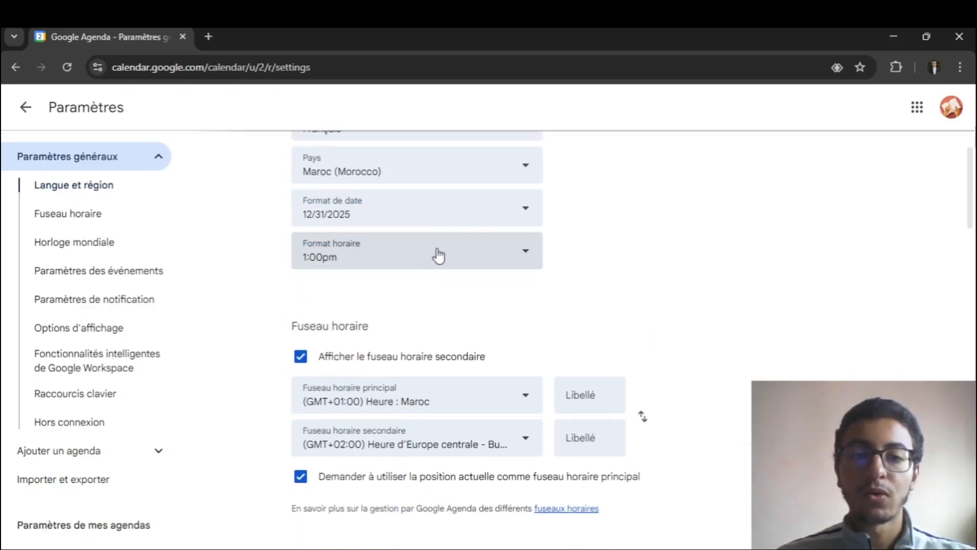
{"action": "scroll", "coordinate": [403, 281], "scroll_direction": "down", "scroll_amount": 3}
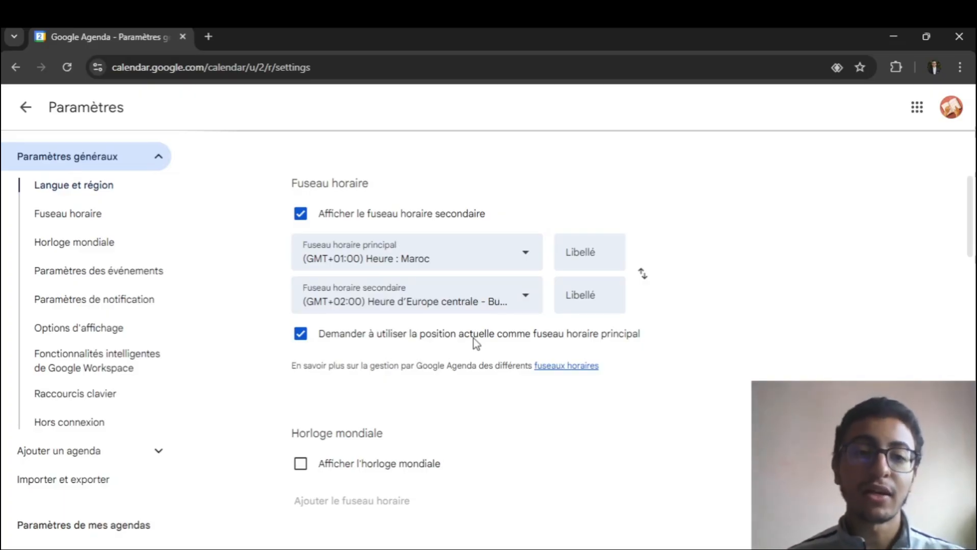
{"action": "scroll", "coordinate": [352, 351], "scroll_direction": "down", "scroll_amount": 5}
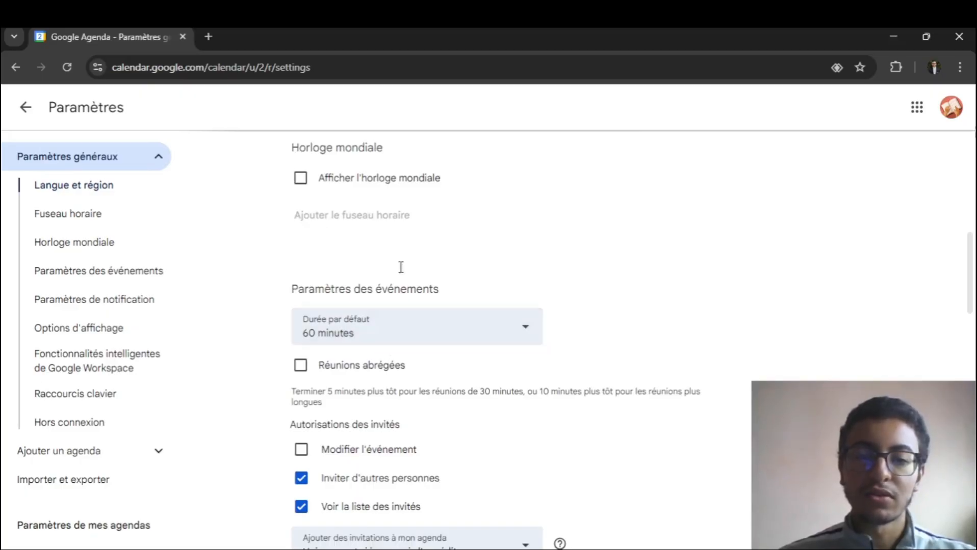
{"action": "scroll", "coordinate": [399, 266], "scroll_direction": "down", "scroll_amount": 3}
{"action": "scroll", "coordinate": [377, 196], "scroll_direction": "down", "scroll_amount": 4}
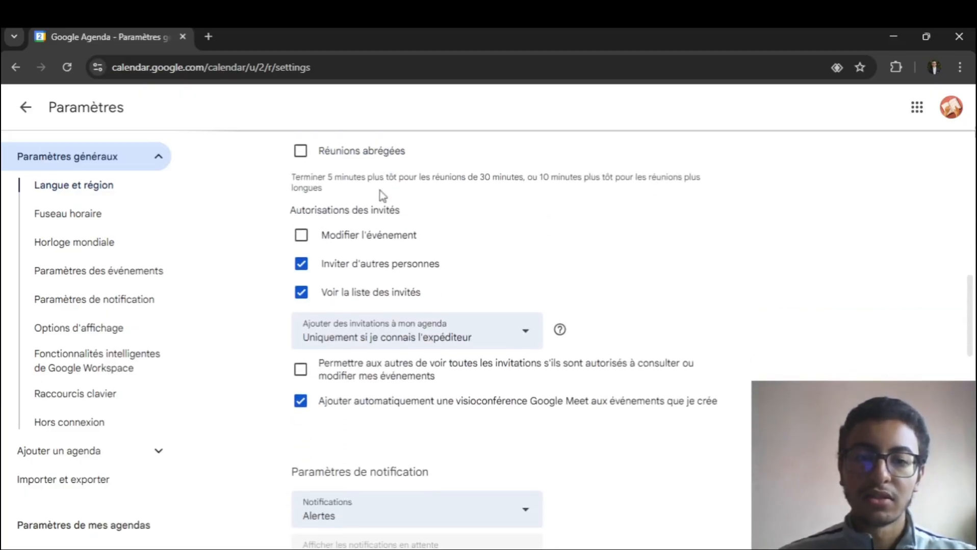
{"action": "scroll", "coordinate": [408, 198], "scroll_direction": "up", "scroll_amount": 4}
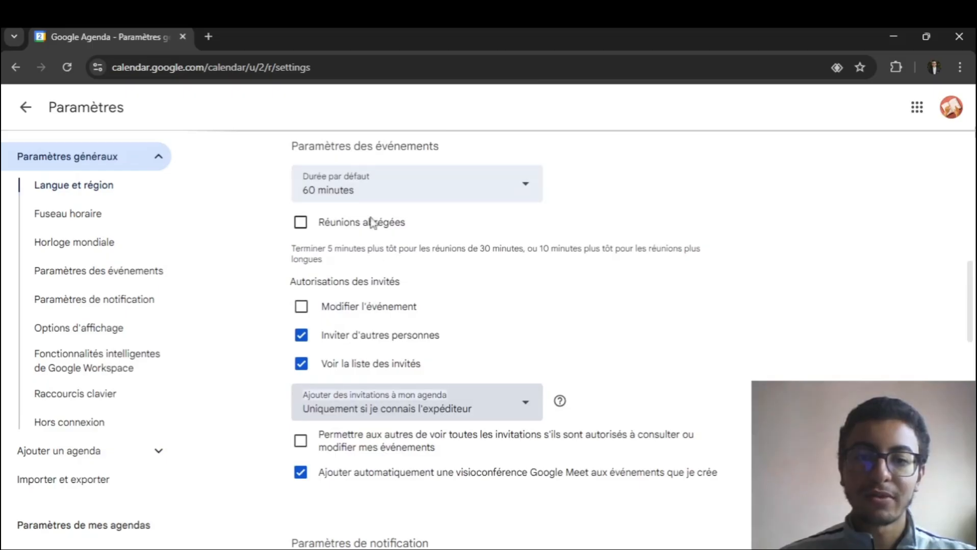
{"action": "scroll", "coordinate": [373, 204], "scroll_direction": "down", "scroll_amount": 6}
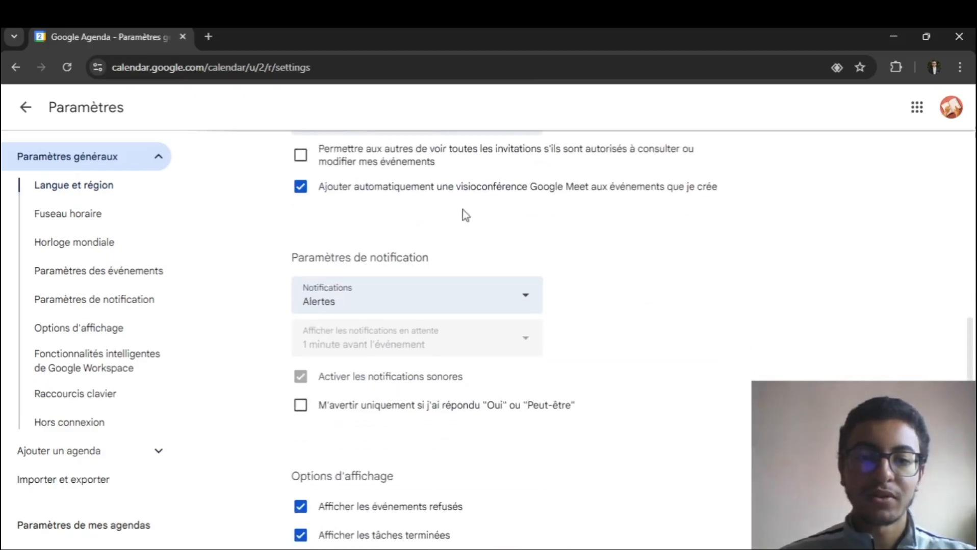
- Examine the notification choices, display options, keyboard shortcut and offline settings, and return to the calendar
{"action": "left_click", "coordinate": [451, 308]}
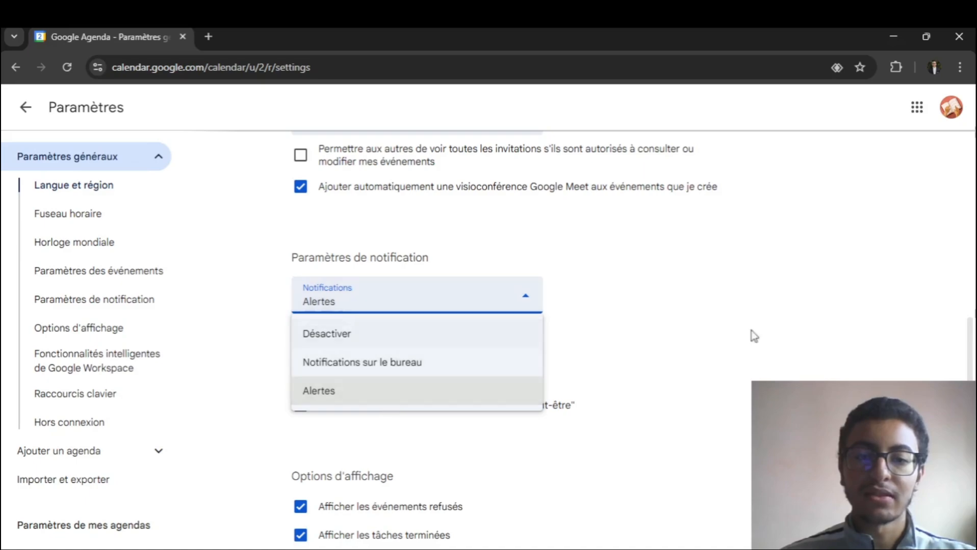
{"action": "left_click", "coordinate": [576, 262]}
{"action": "scroll", "coordinate": [574, 265], "scroll_direction": "down", "scroll_amount": 5}
{"action": "scroll", "coordinate": [575, 274], "scroll_direction": "down", "scroll_amount": 8}
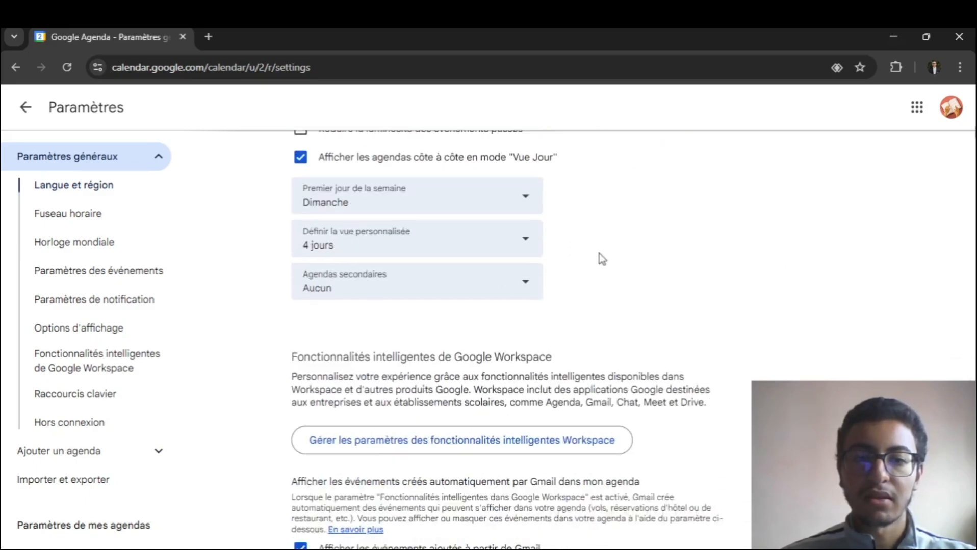
{"action": "scroll", "coordinate": [600, 258], "scroll_direction": "down", "scroll_amount": 2}
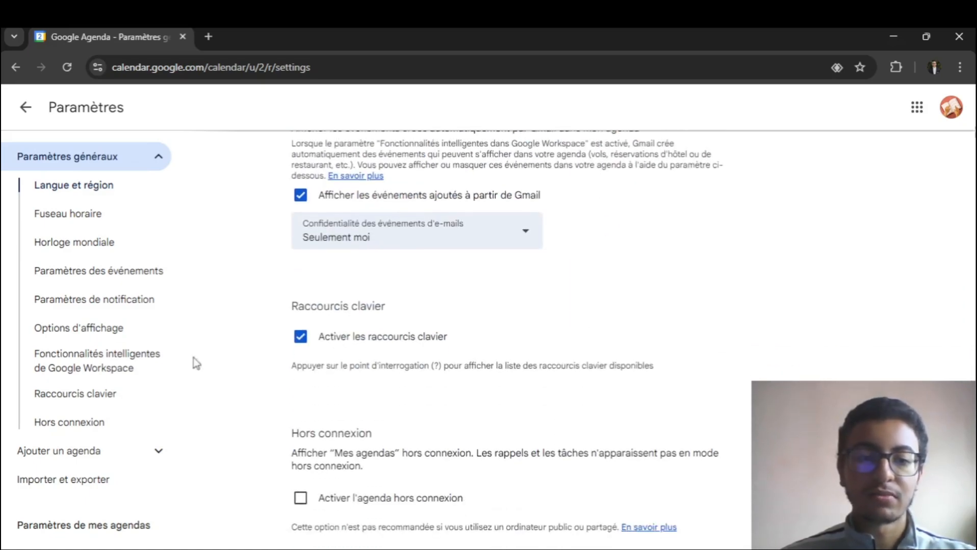
{"action": "left_click", "coordinate": [23, 109]}
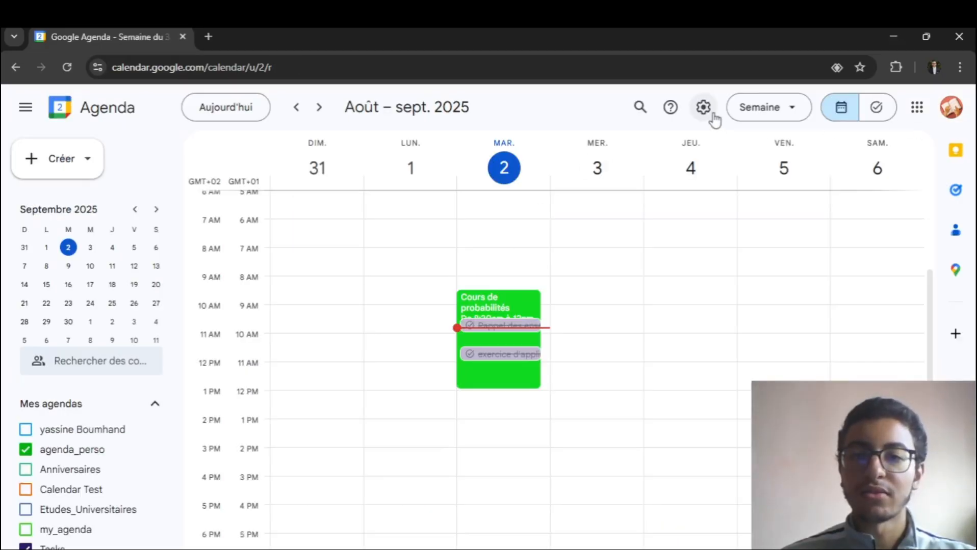
- Switch the calendar's appearance to the Sombre theme and look over the week view
{"action": "left_click", "coordinate": [712, 118]}
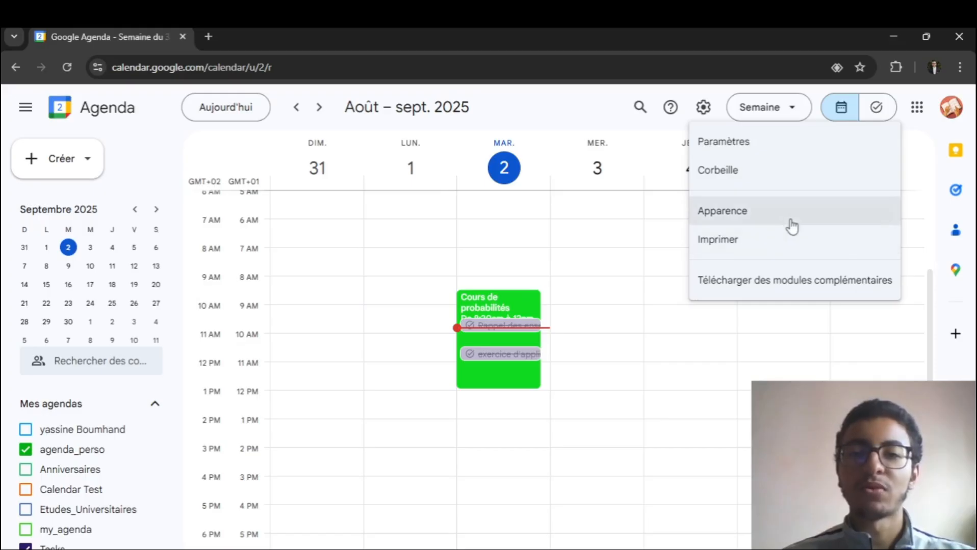
{"action": "left_click", "coordinate": [716, 214]}
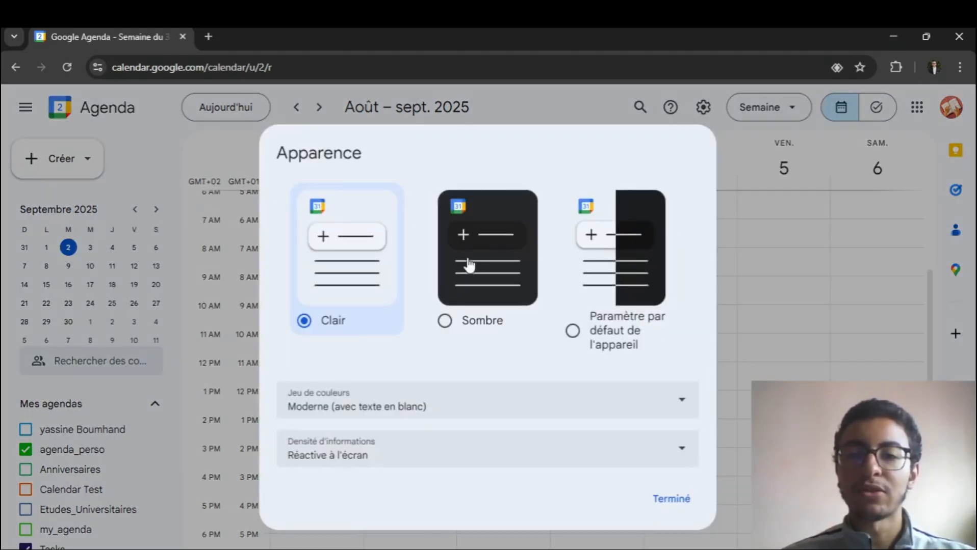
{"action": "left_click", "coordinate": [468, 334]}
{"action": "left_click", "coordinate": [667, 498]}
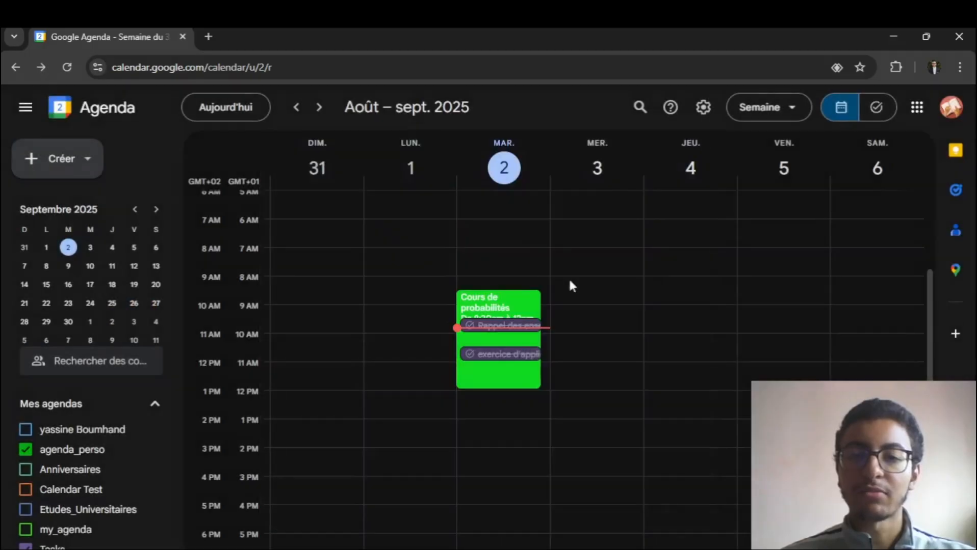
{"action": "scroll", "coordinate": [530, 293], "scroll_direction": "up", "scroll_amount": 3}
{"action": "scroll", "coordinate": [504, 262], "scroll_direction": "down", "scroll_amount": 5}
{"action": "scroll", "coordinate": [503, 263], "scroll_direction": "up", "scroll_amount": 3}
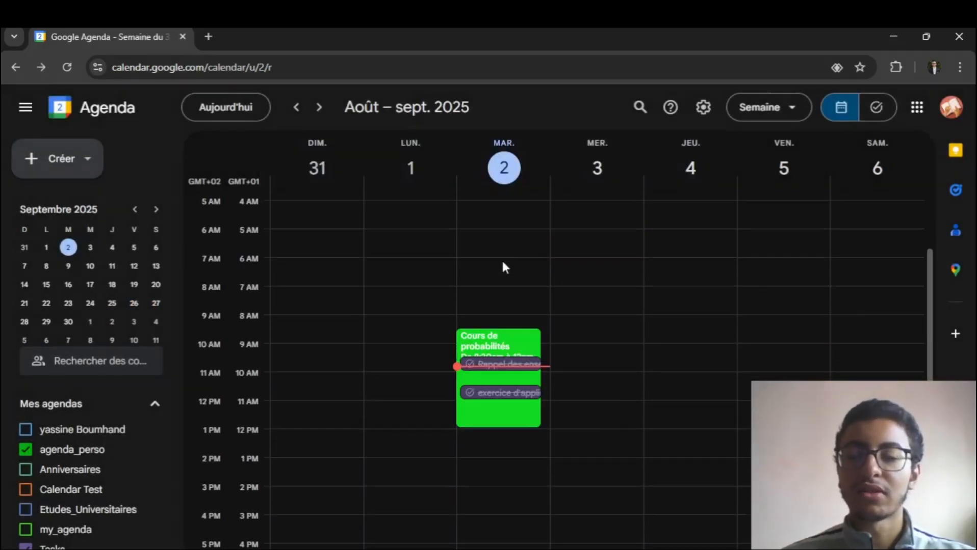
{"action": "scroll", "coordinate": [504, 262], "scroll_direction": "up", "scroll_amount": 2}
{"action": "scroll", "coordinate": [504, 270], "scroll_direction": "down", "scroll_amount": 2}
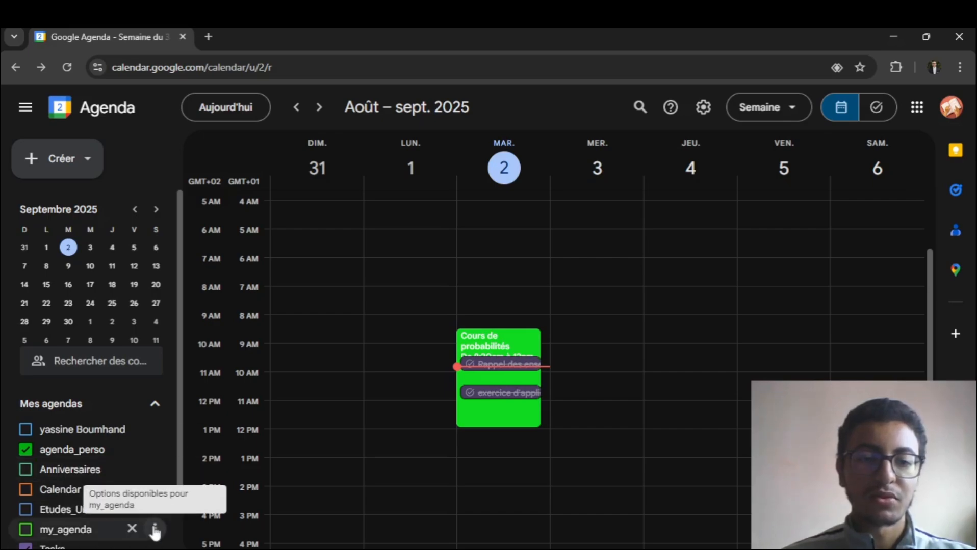
- Remove the my_agenda and Etudes_Universitaires calendars from the list of own calendars
{"action": "left_click", "coordinate": [156, 530]}
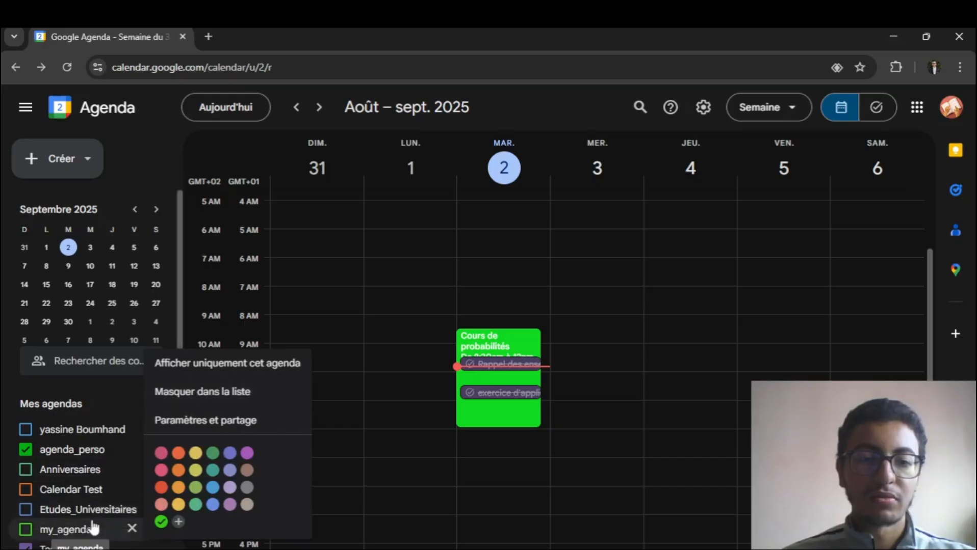
{"action": "left_click", "coordinate": [135, 530]}
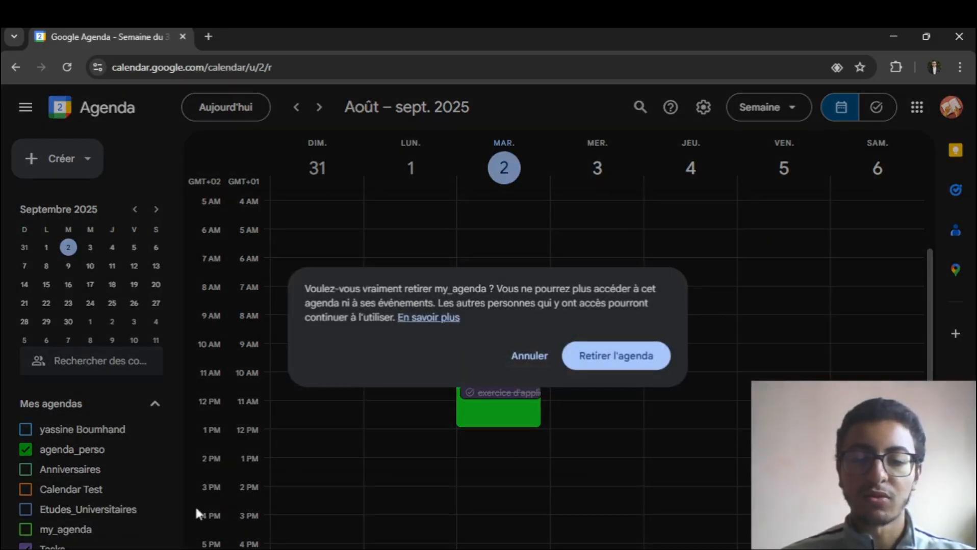
{"action": "left_click", "coordinate": [641, 359]}
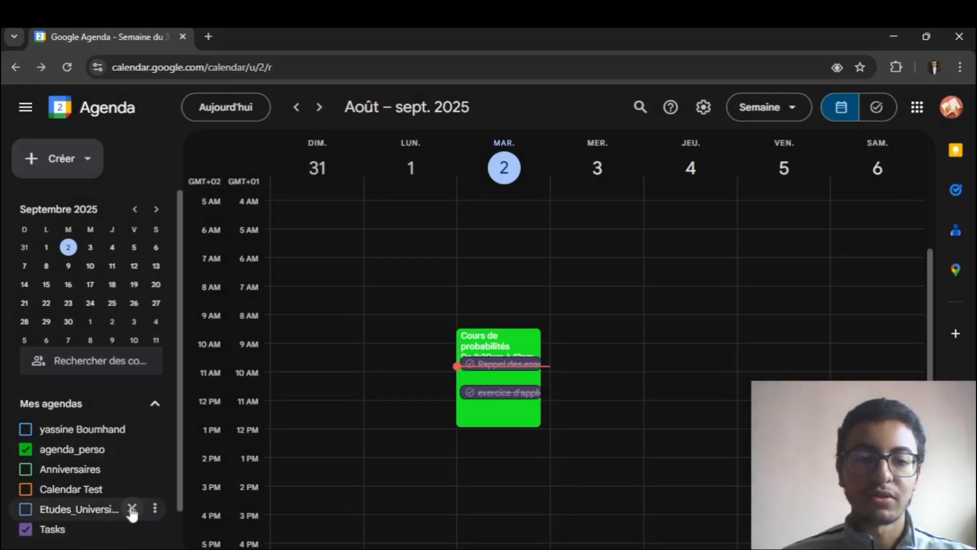
{"action": "left_click", "coordinate": [132, 511]}
{"action": "left_click", "coordinate": [651, 357]}
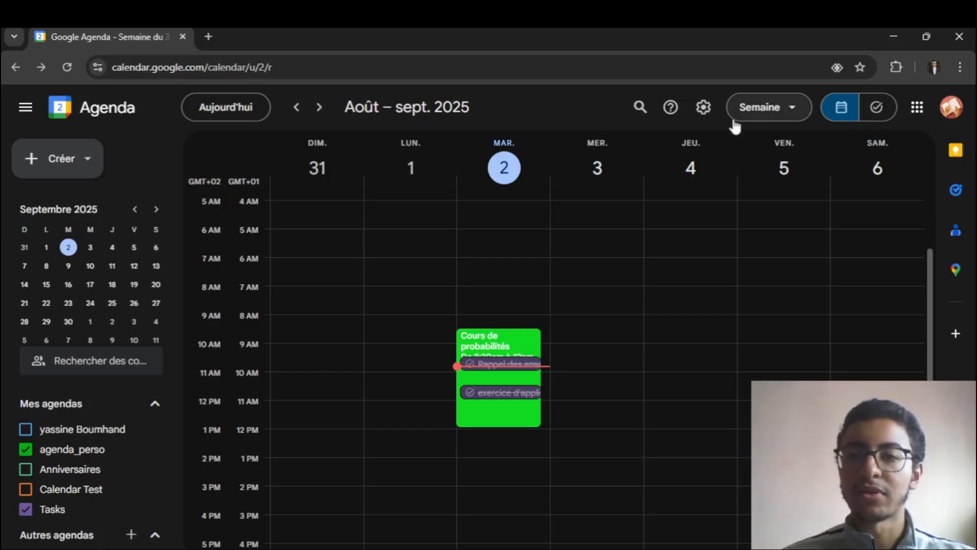
- Set the calendar's appearance to the Clair theme and look over the week view
{"action": "left_click", "coordinate": [706, 109]}
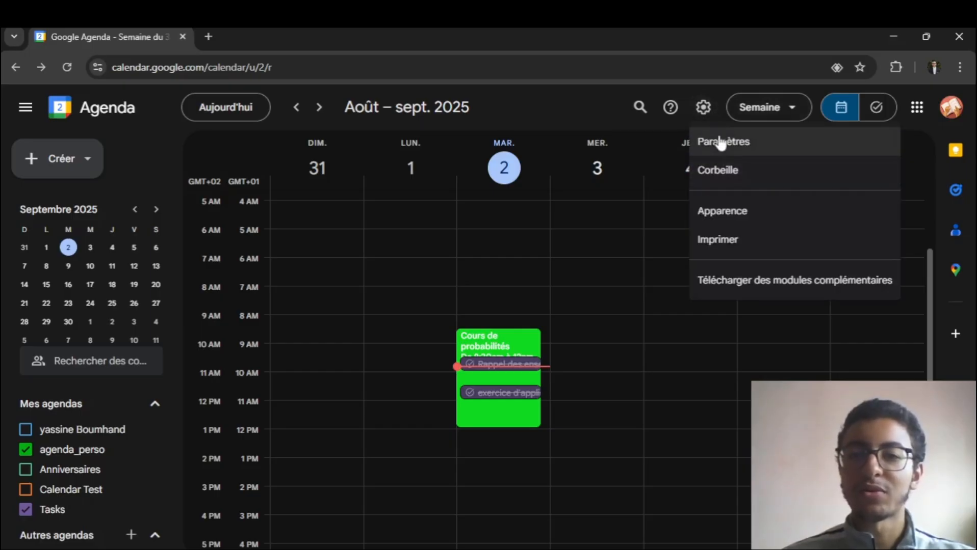
{"action": "left_click", "coordinate": [735, 219]}
{"action": "left_click", "coordinate": [304, 321]}
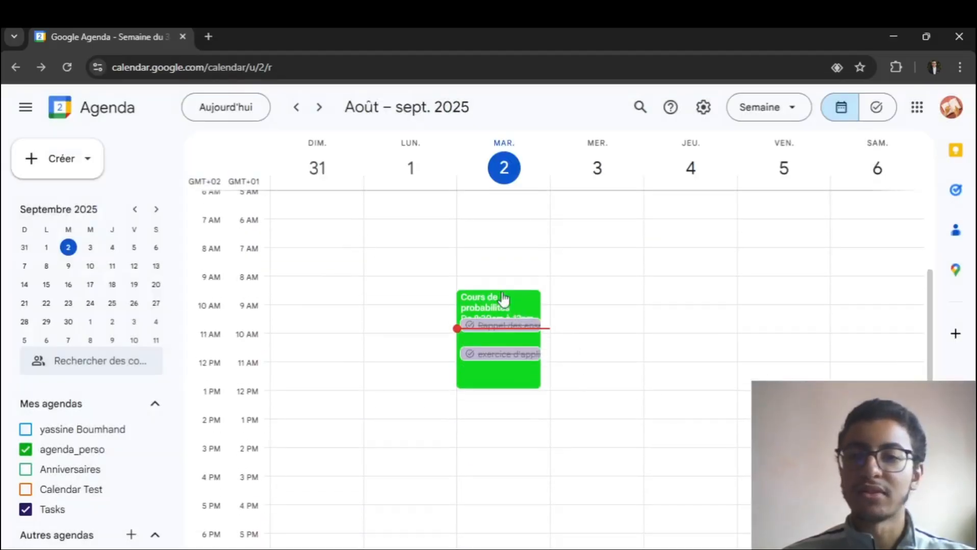
{"action": "scroll", "coordinate": [668, 230], "scroll_direction": "up", "scroll_amount": 3}
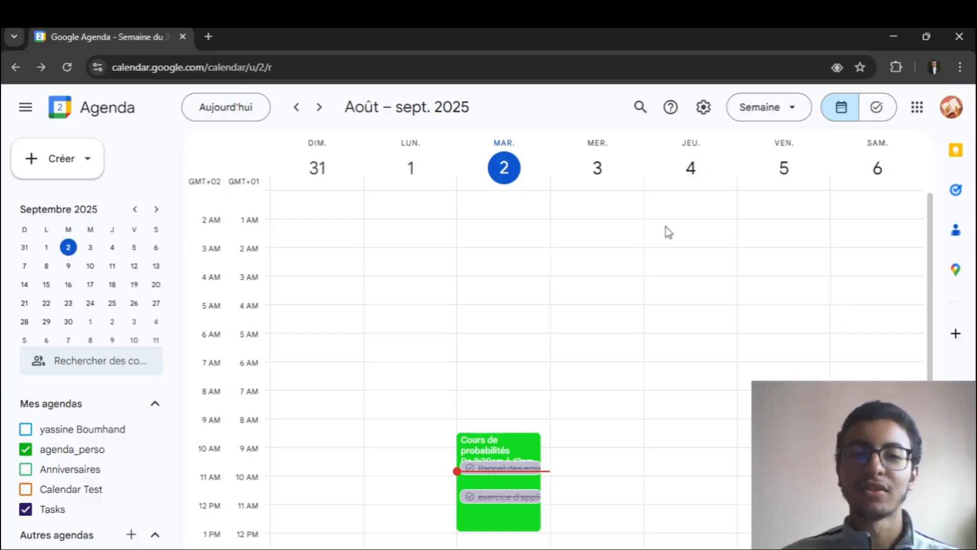
{"action": "scroll", "coordinate": [455, 326], "scroll_direction": "down", "scroll_amount": 2}
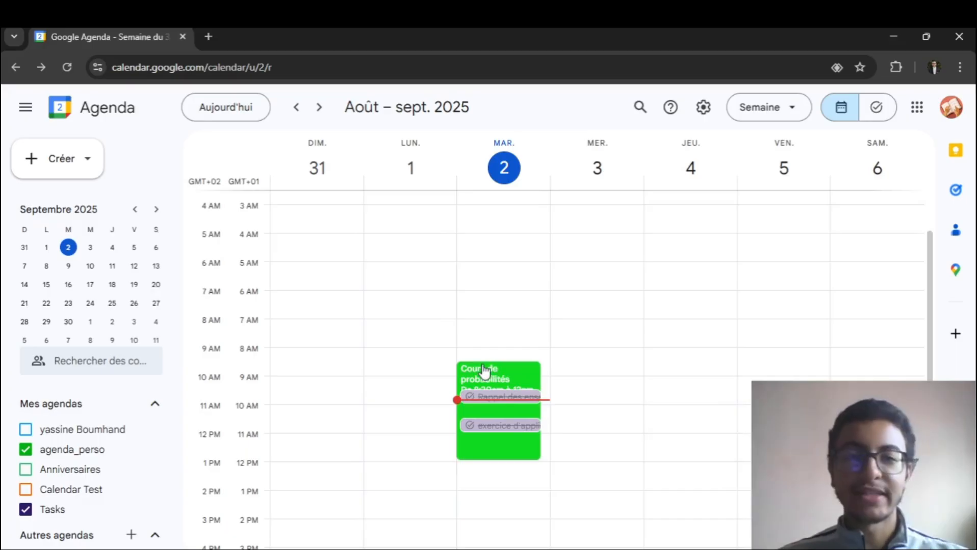
{"action": "left_click", "coordinate": [59, 161]}
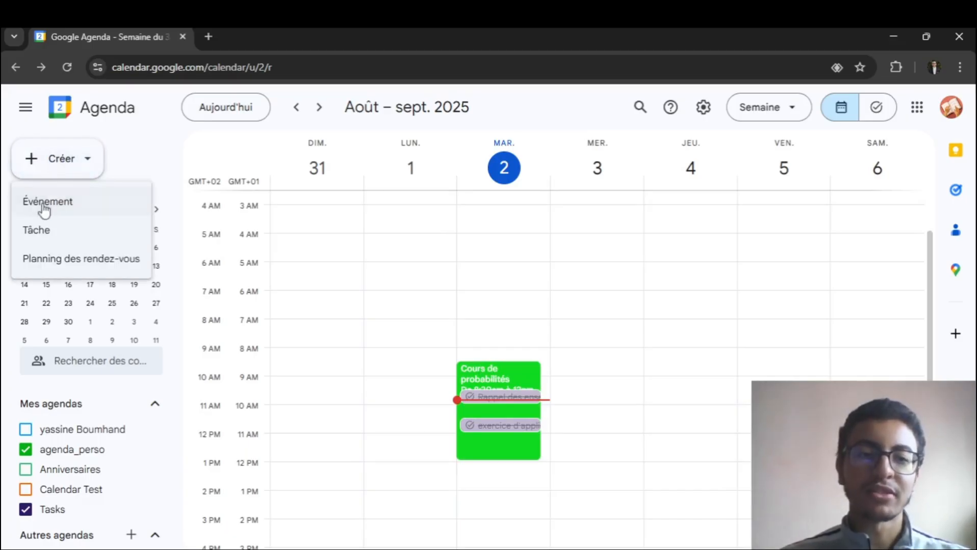
{"action": "left_click", "coordinate": [66, 157]}
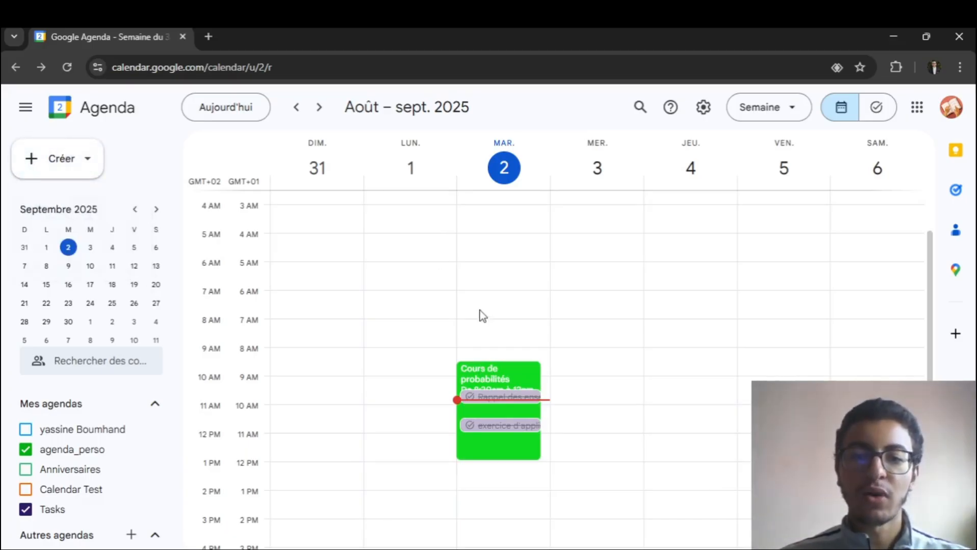
{"action": "left_click", "coordinate": [491, 238]}
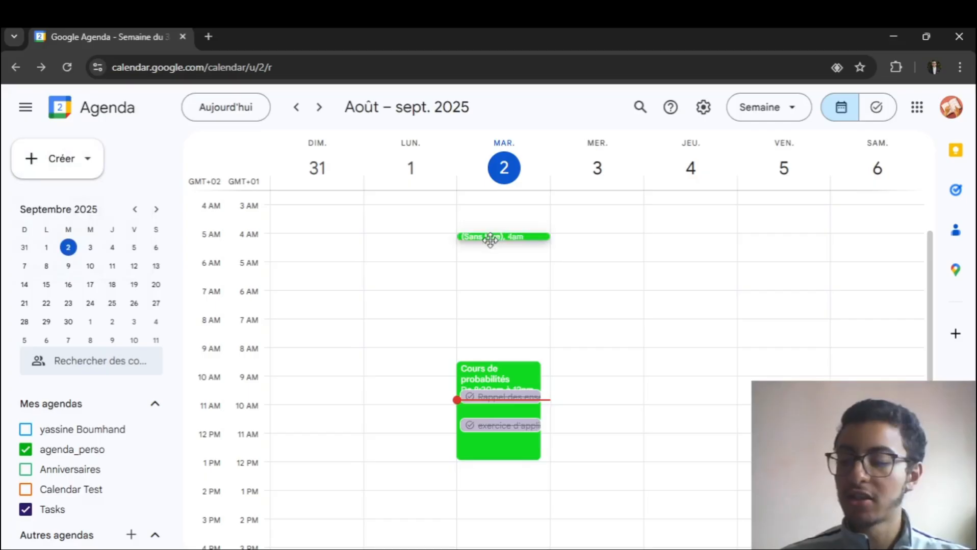
{"action": "left_click_drag", "start_coordinate": [490, 238], "coordinate": [506, 324]}
{"action": "left_click", "coordinate": [431, 162]}
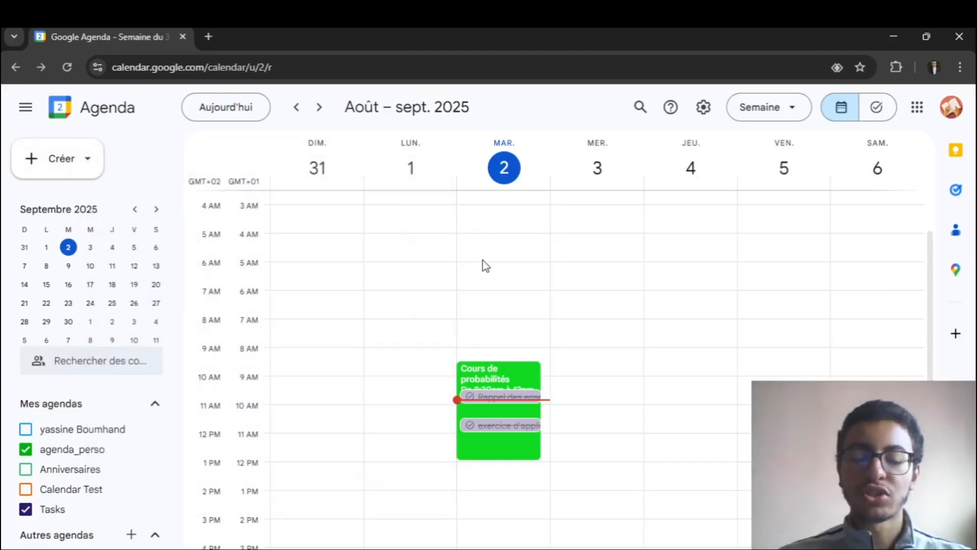
- Create and save an event titled "demo" on 2 September 2025 from 10:00am to 11:00am in agenda_perso
{"action": "key", "text": "c"}
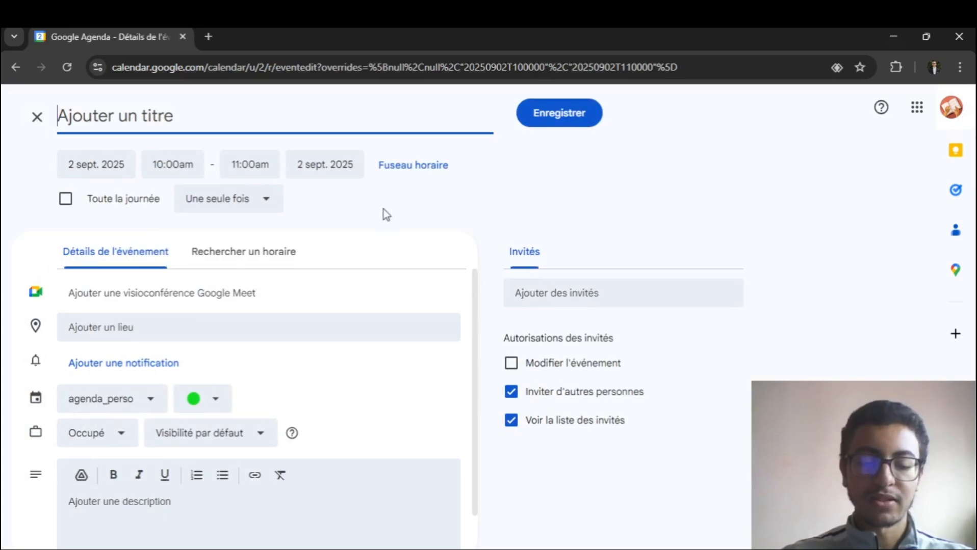
{"action": "type", "text": "n"}
{"action": "key", "text": "BackSpace"}
{"action": "type", "text": "demo"}
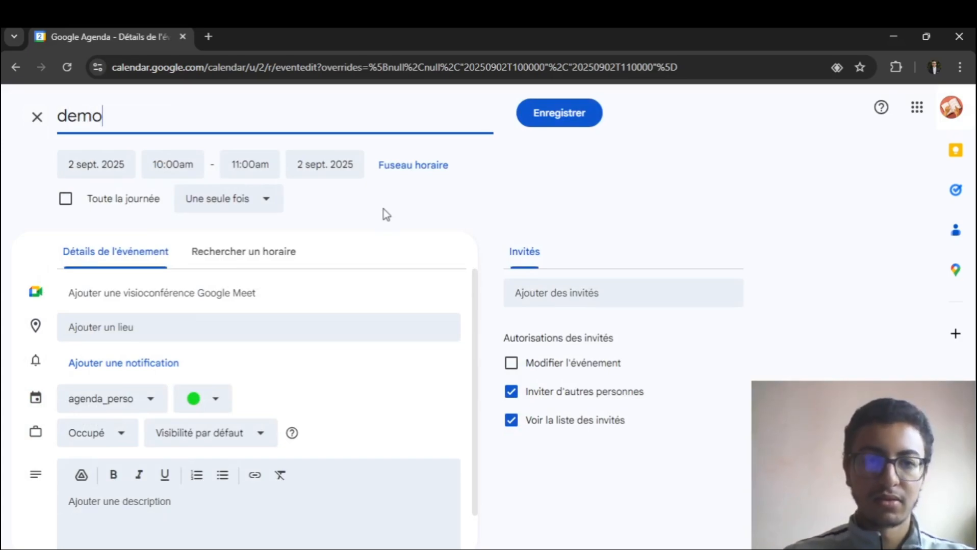
{"action": "left_click", "coordinate": [534, 120]}
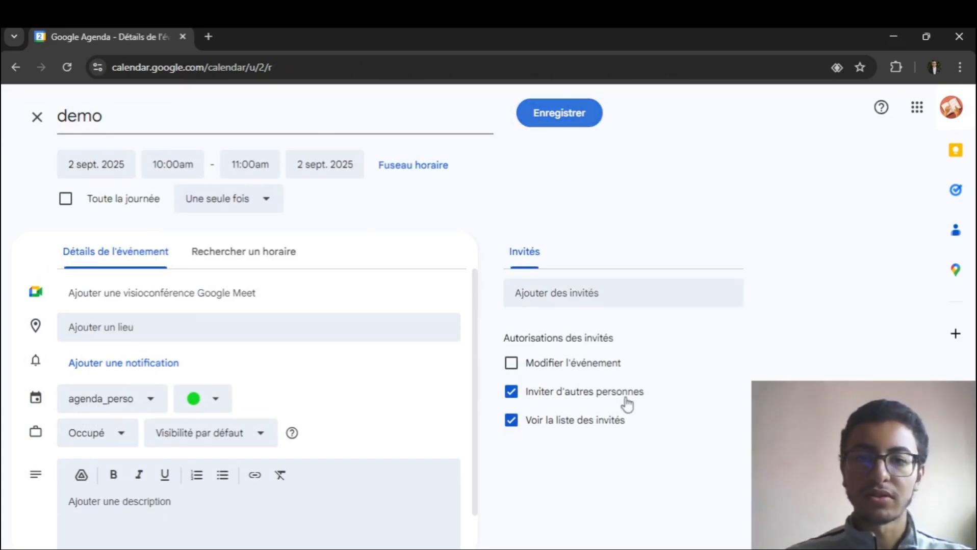
- Move the demo event to 12:15–1:15pm on 2 September and open its details
{"action": "left_click_drag", "start_coordinate": [490, 347], "coordinate": [494, 414]}
{"action": "scroll", "coordinate": [552, 353], "scroll_direction": "down", "scroll_amount": 3}
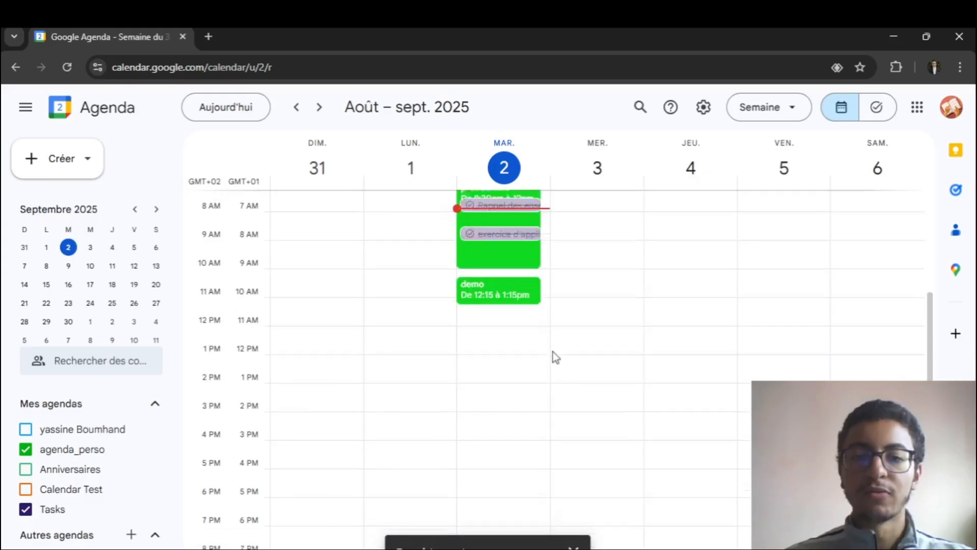
{"action": "scroll", "coordinate": [500, 239], "scroll_direction": "up", "scroll_amount": 2}
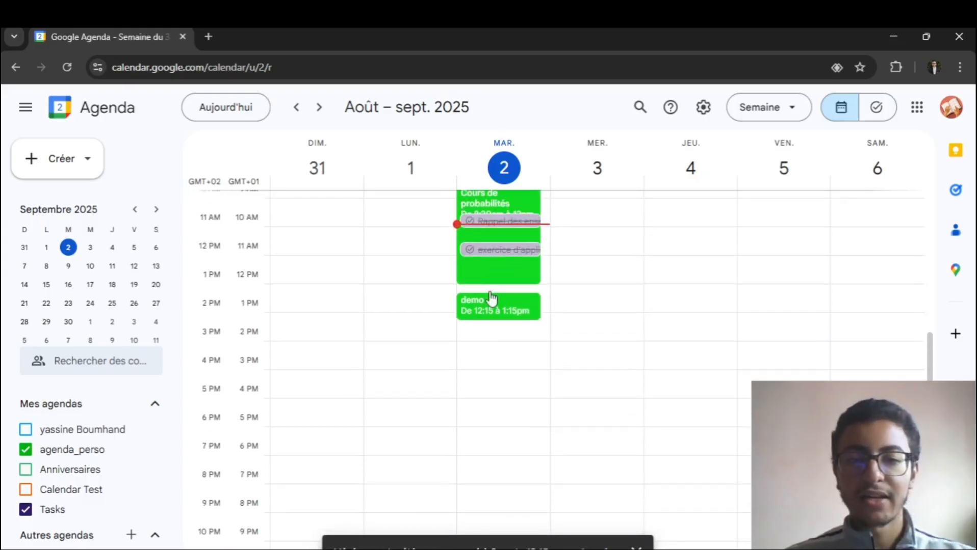
{"action": "left_click", "coordinate": [497, 313]}
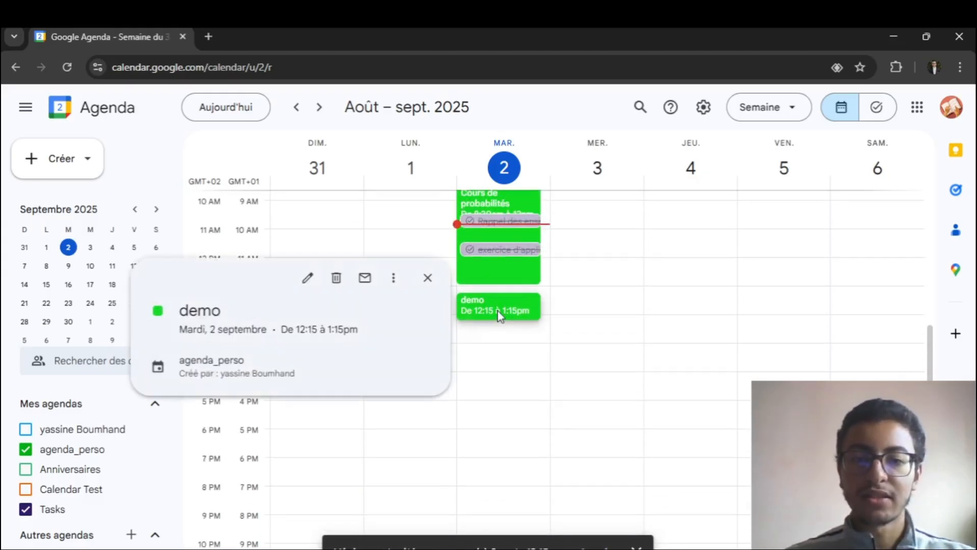
- Rename the demo event on 2 September as "demo - 1" and save it
{"action": "left_click", "coordinate": [311, 280]}
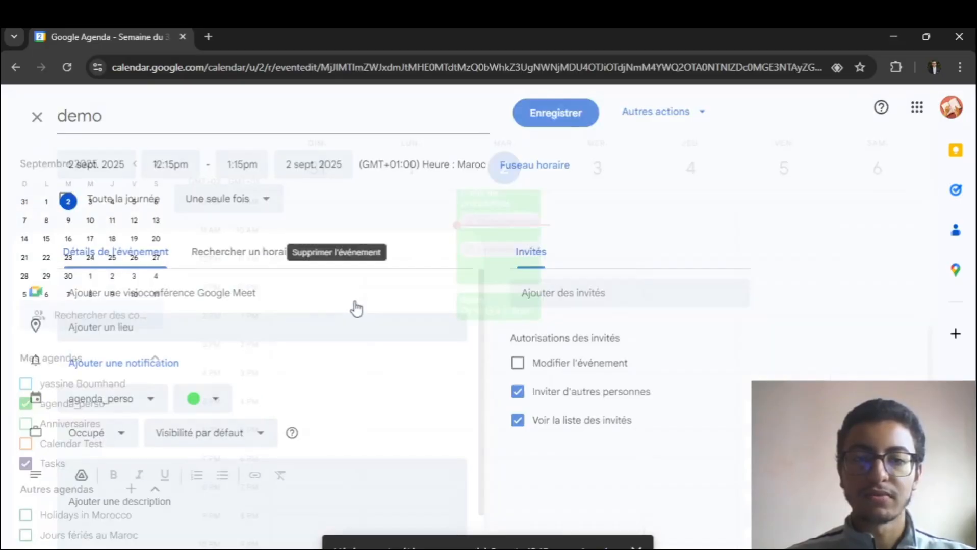
{"action": "left_click", "coordinate": [36, 117]}
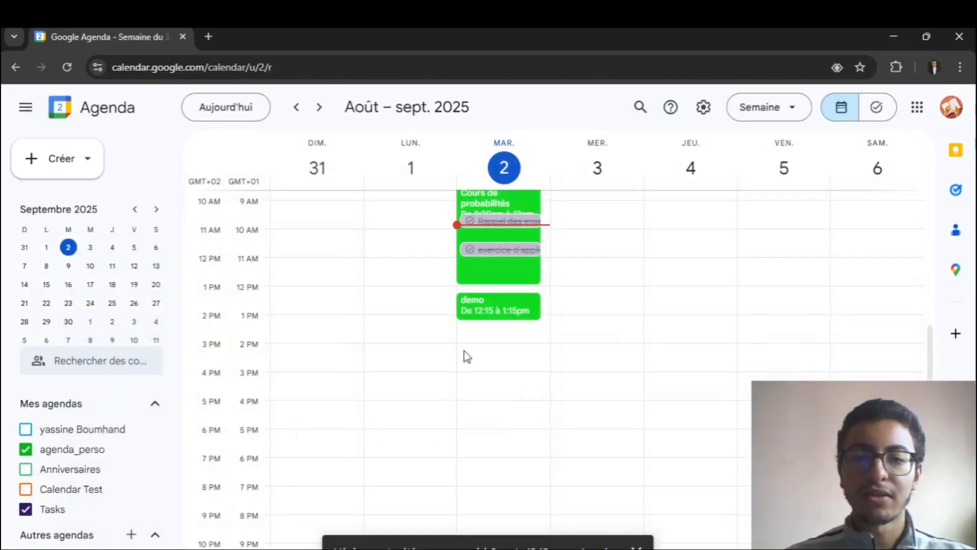
{"action": "left_click", "coordinate": [492, 309]}
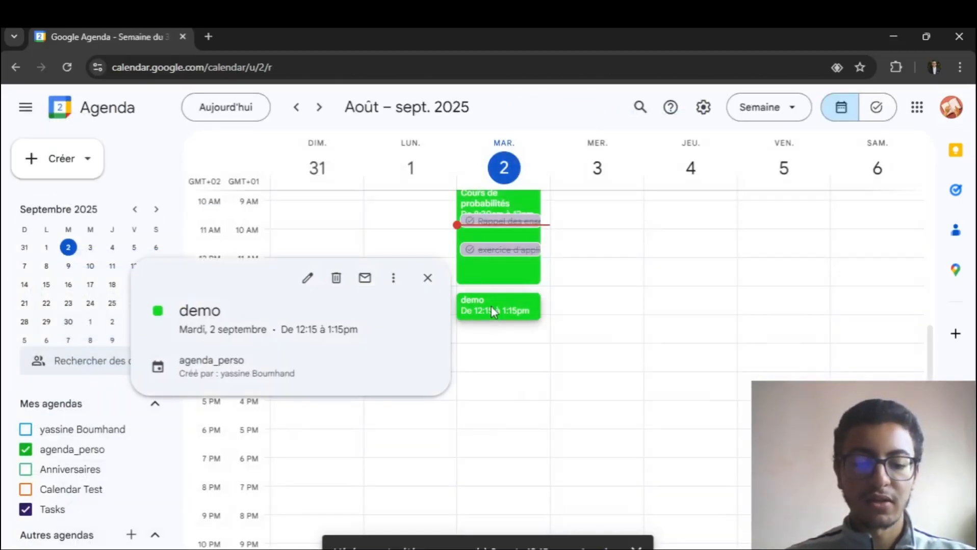
{"action": "key", "text": "e"}
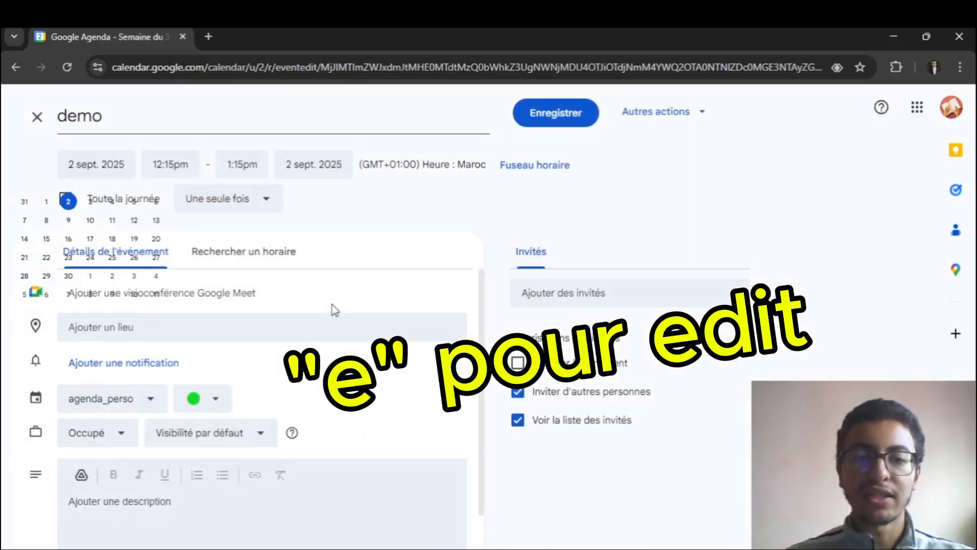
{"action": "left_click", "coordinate": [136, 125]}
{"action": "type", "text": "- 1"}
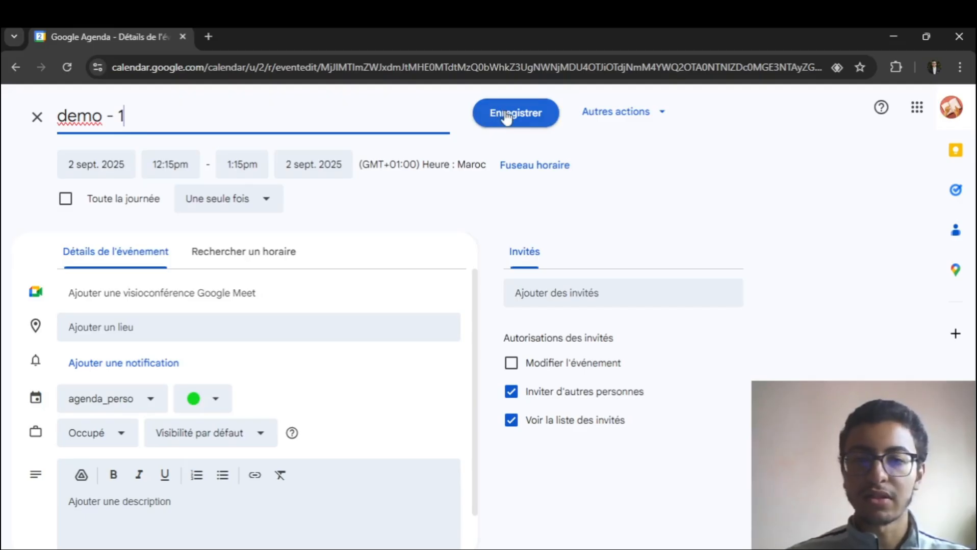
{"action": "key", "text": "ctrl+Return"}
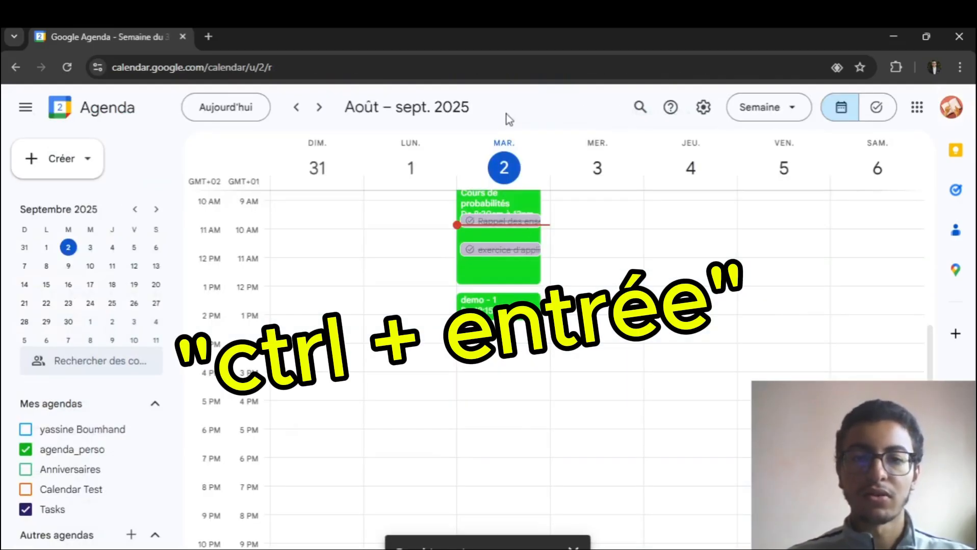
{"action": "scroll", "coordinate": [560, 367], "scroll_direction": "up", "scroll_amount": 3}
{"action": "scroll", "coordinate": [560, 351], "scroll_direction": "down", "scroll_amount": 3}
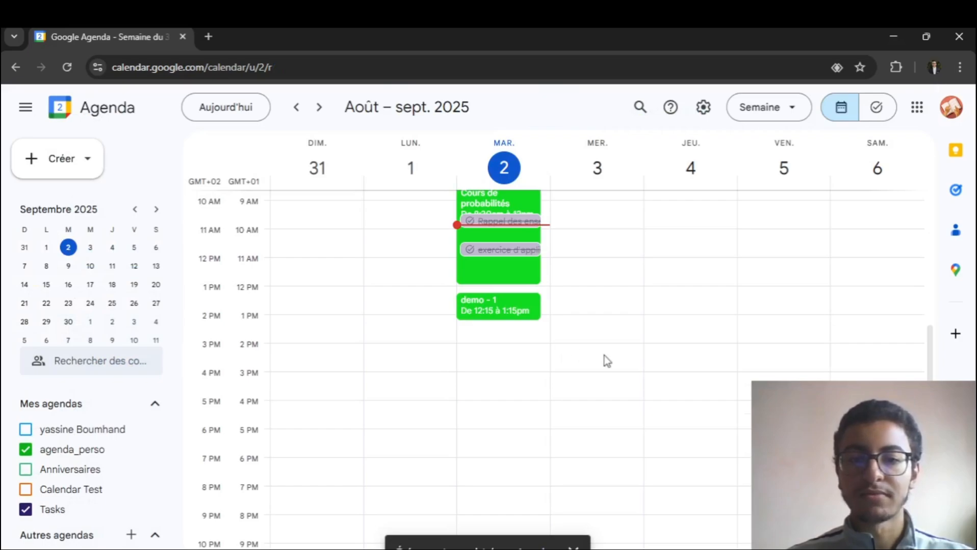
- Look through the weeks of 9, 16 and 23 September 2025, and return to today's week
{"action": "scroll", "coordinate": [605, 356], "scroll_direction": "up", "scroll_amount": 1}
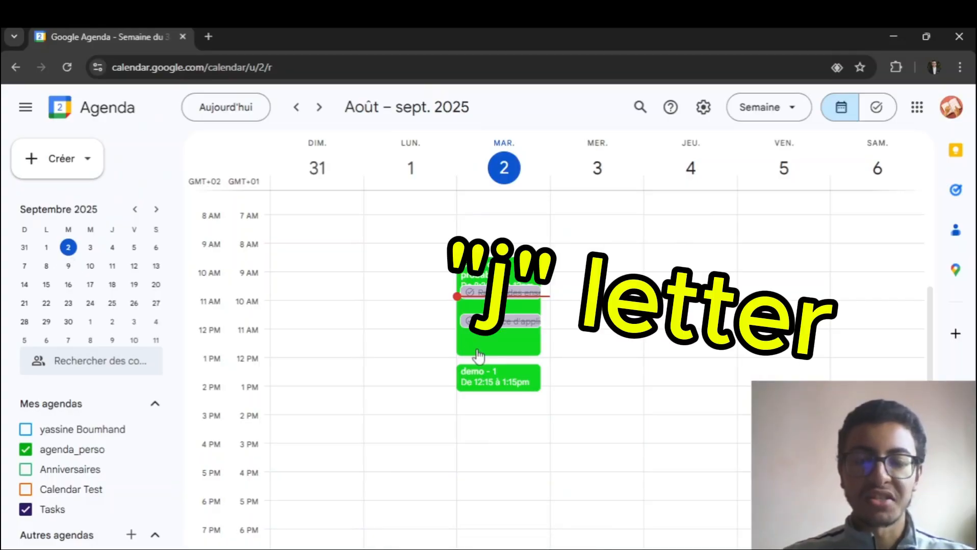
{"action": "key", "text": "j"}
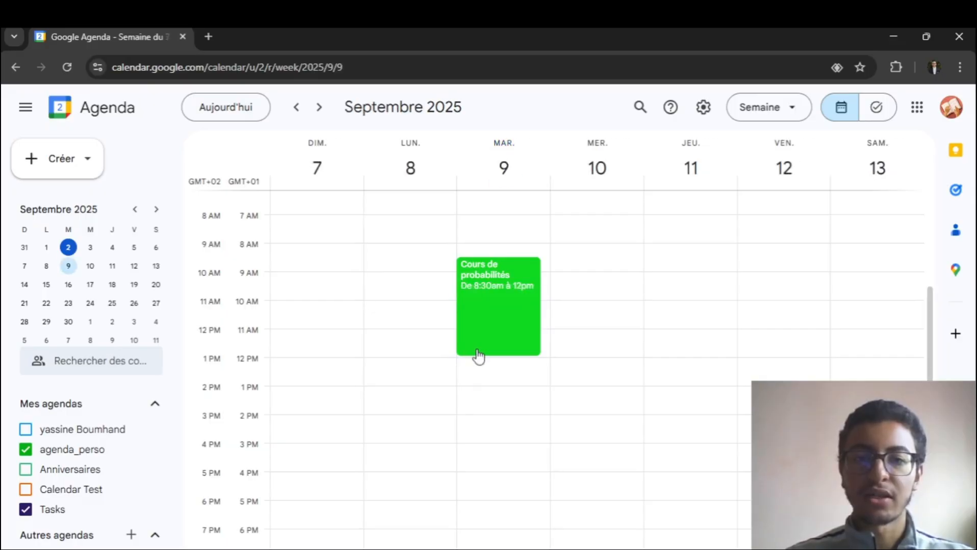
{"action": "left_click", "coordinate": [68, 284]}
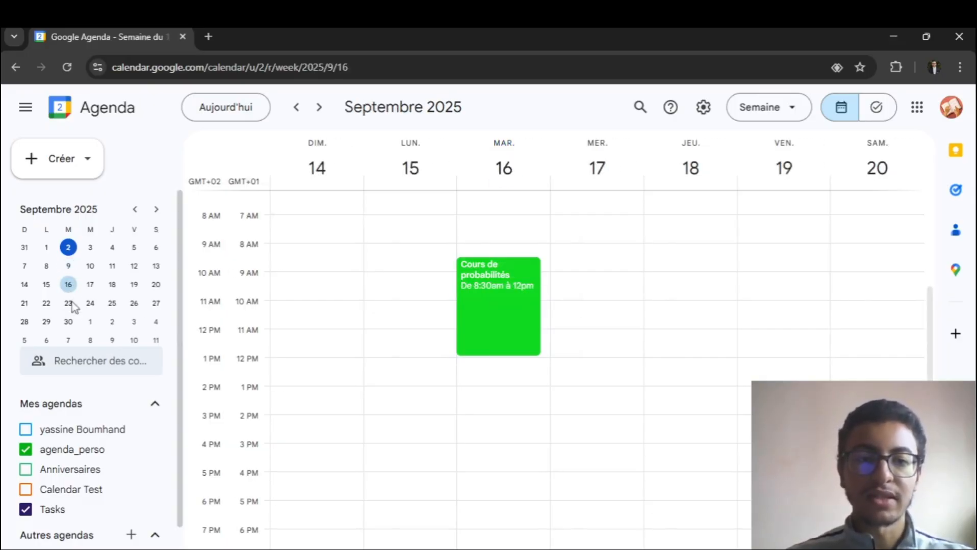
{"action": "left_click", "coordinate": [71, 308]}
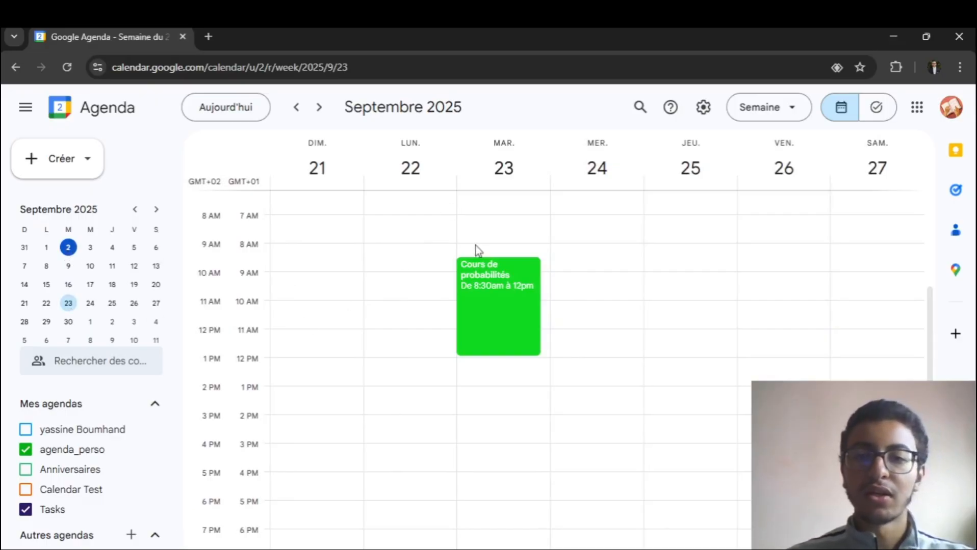
{"action": "key", "text": "t"}
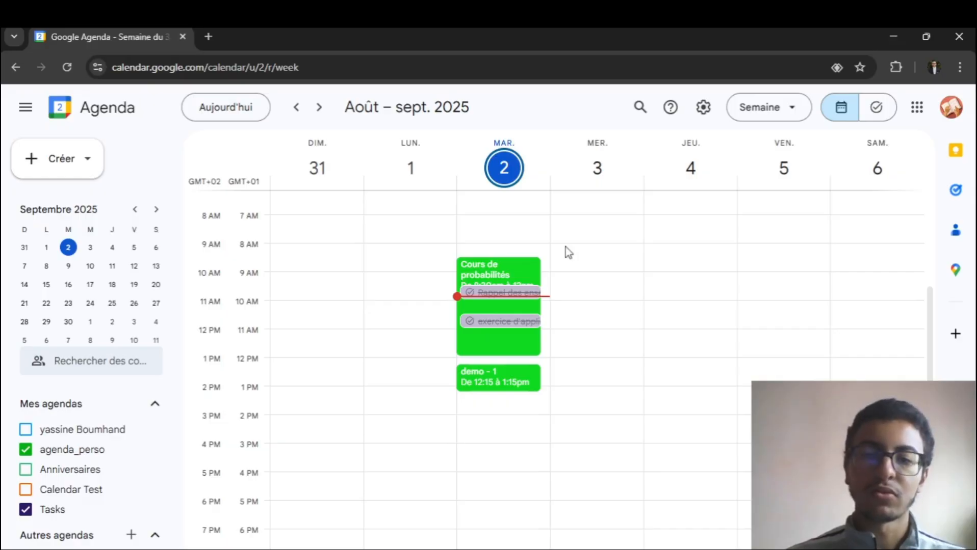
{"action": "left_click", "coordinate": [640, 107]}
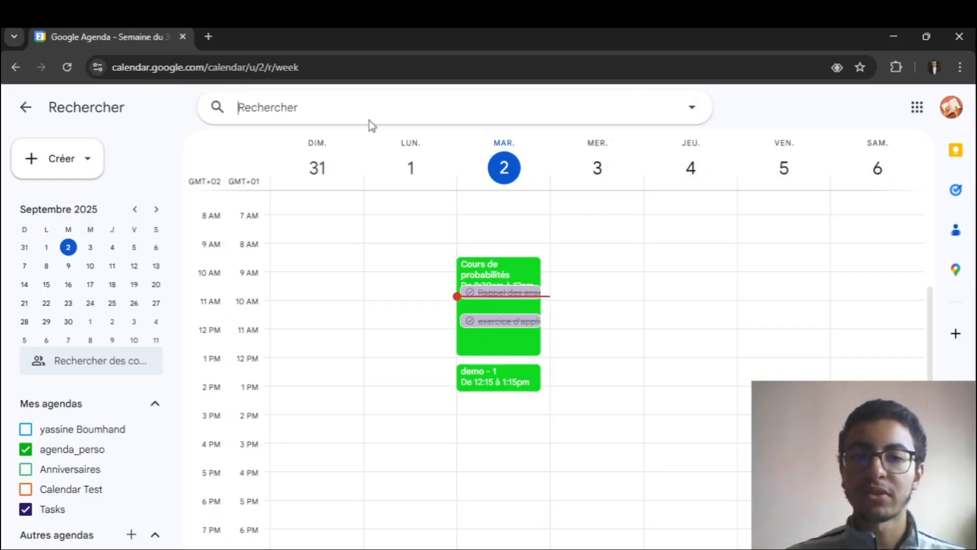
{"action": "type", "text": "e"}
{"action": "key", "text": "ctrl+a"}
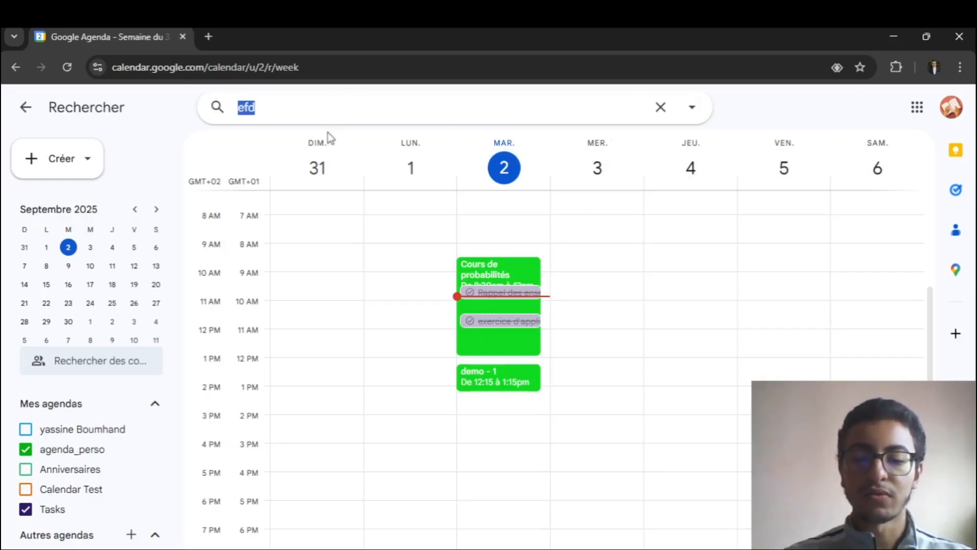
{"action": "key", "text": "BackSpace"}
{"action": "key", "text": "Escape"}
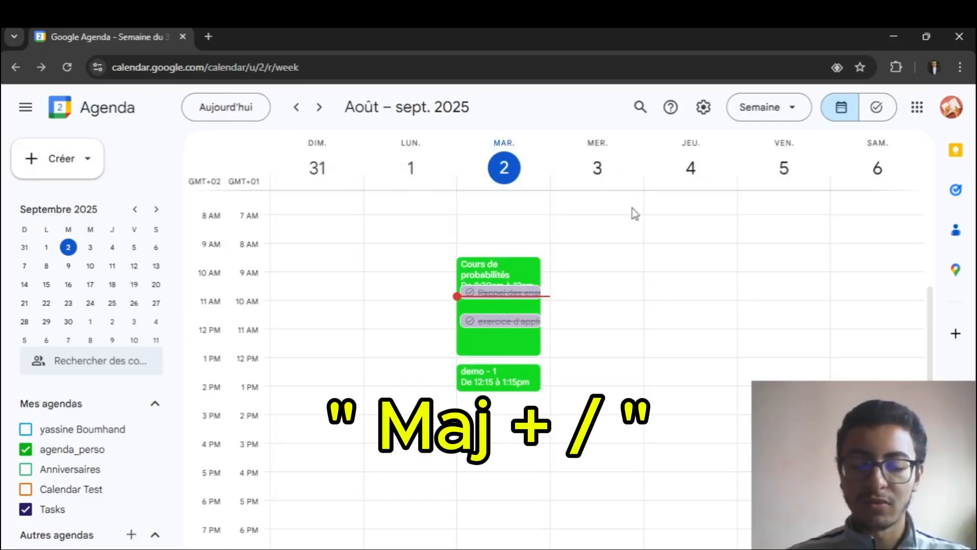
- Search the calendar for "cours de probabilités", look over the matching events, and return to the week view
{"action": "key", "text": "slash"}
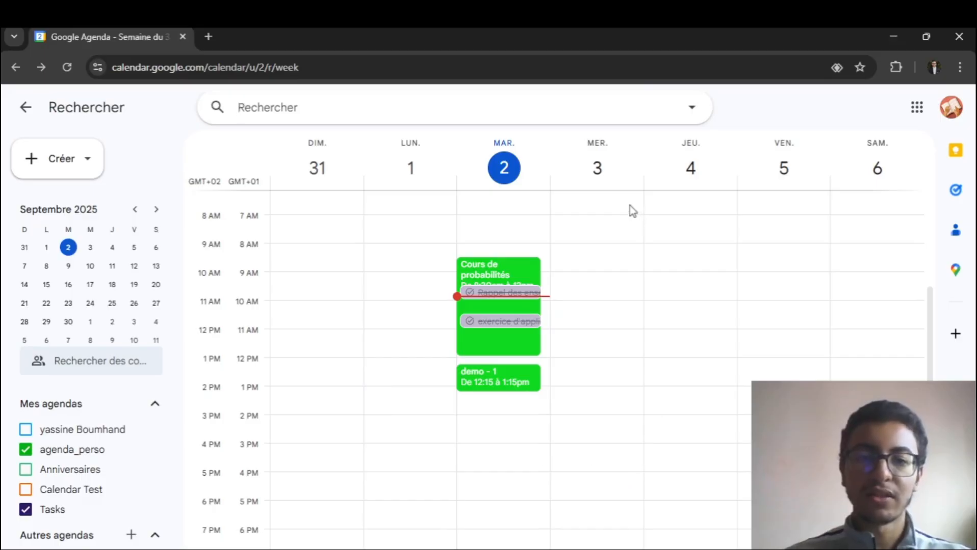
{"action": "type", "text": "cours"}
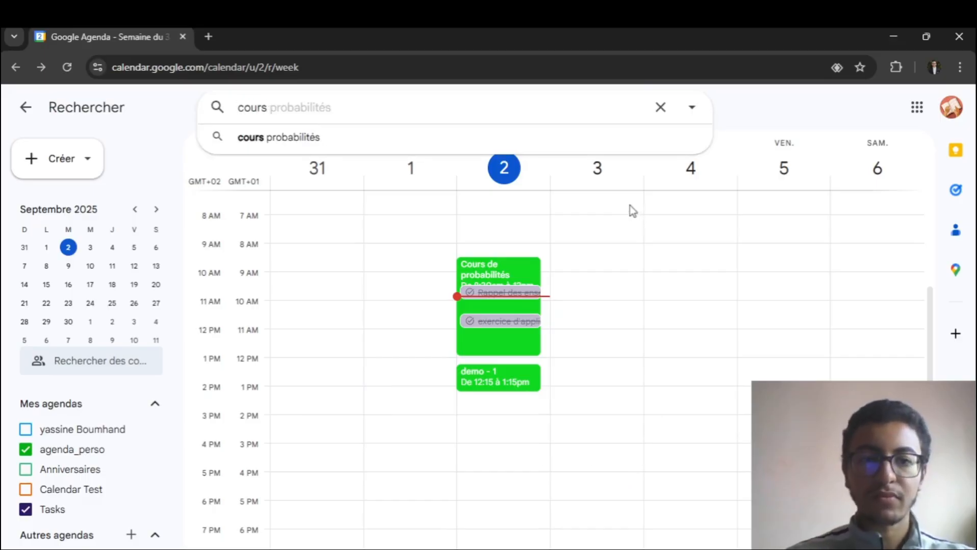
{"action": "type", "text": " de probabili"}
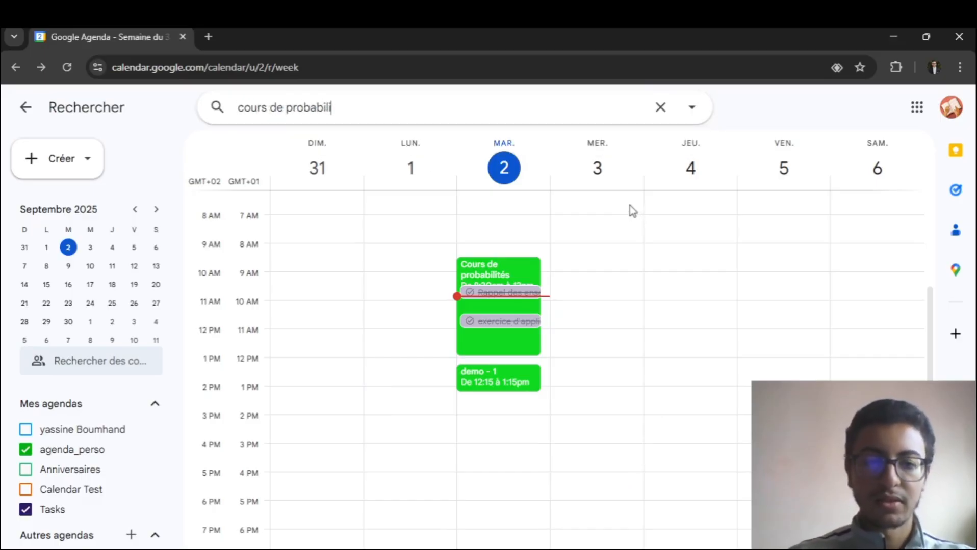
{"action": "type", "text": "tés"}
{"action": "key", "text": "Return"}
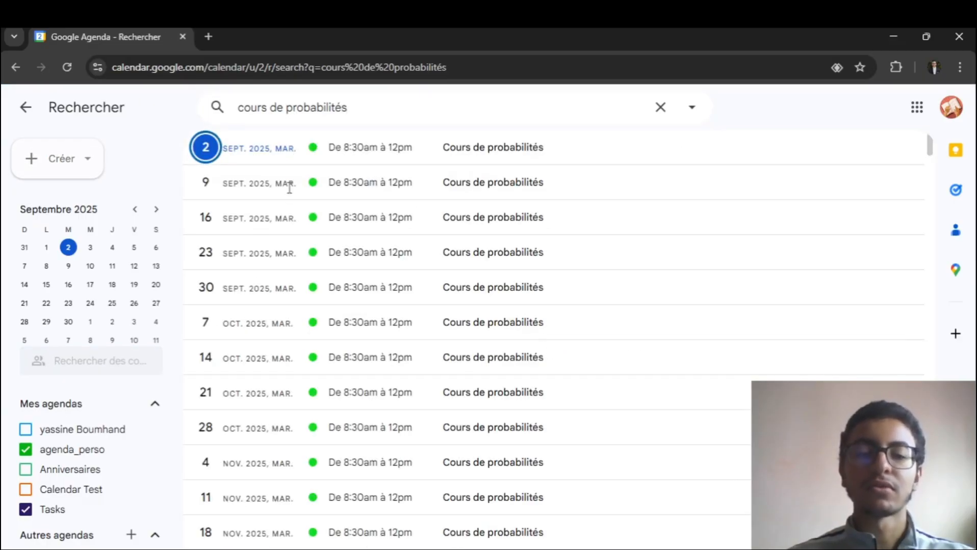
{"action": "left_click", "coordinate": [660, 109]}
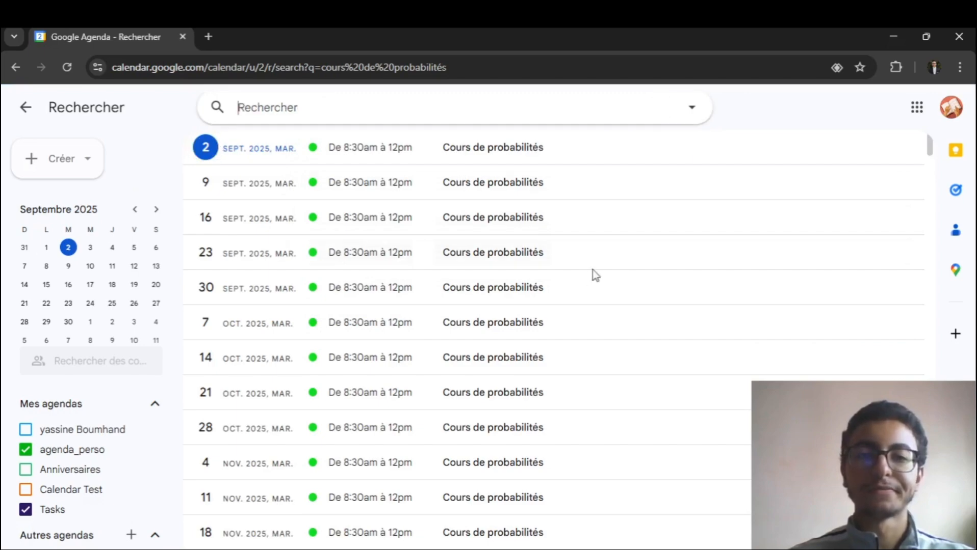
{"action": "left_click", "coordinate": [26, 110]}
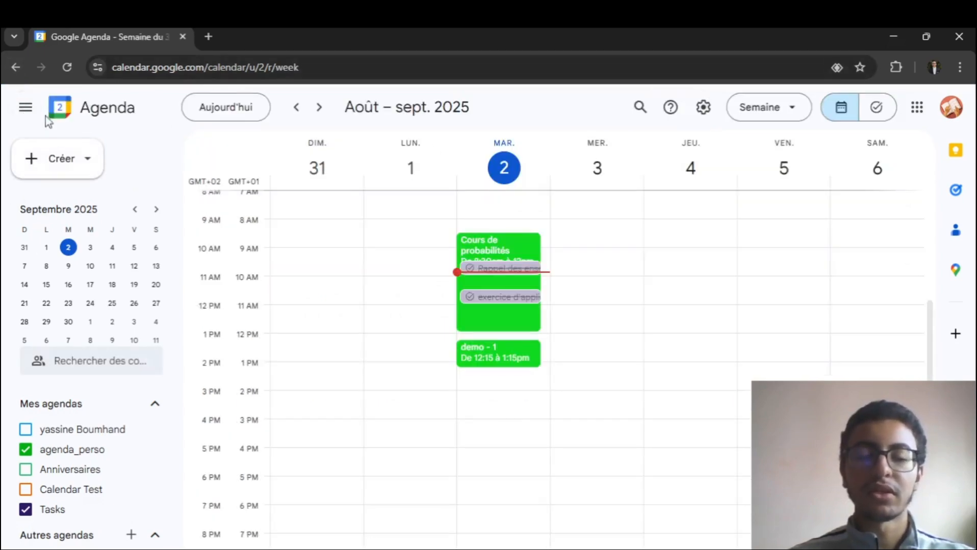
- Delete the "demo - 1" event on 2 September
{"action": "left_click", "coordinate": [520, 361]}
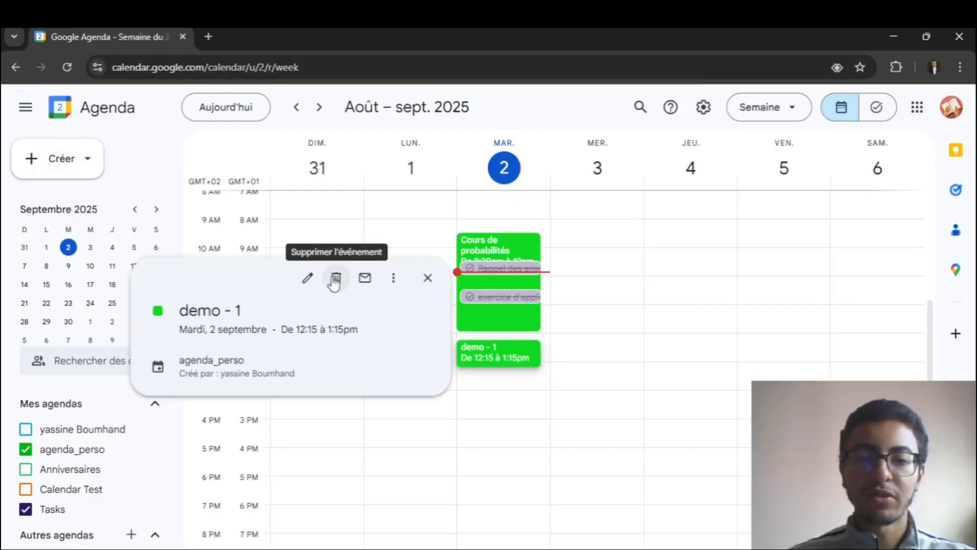
{"action": "left_click", "coordinate": [427, 278]}
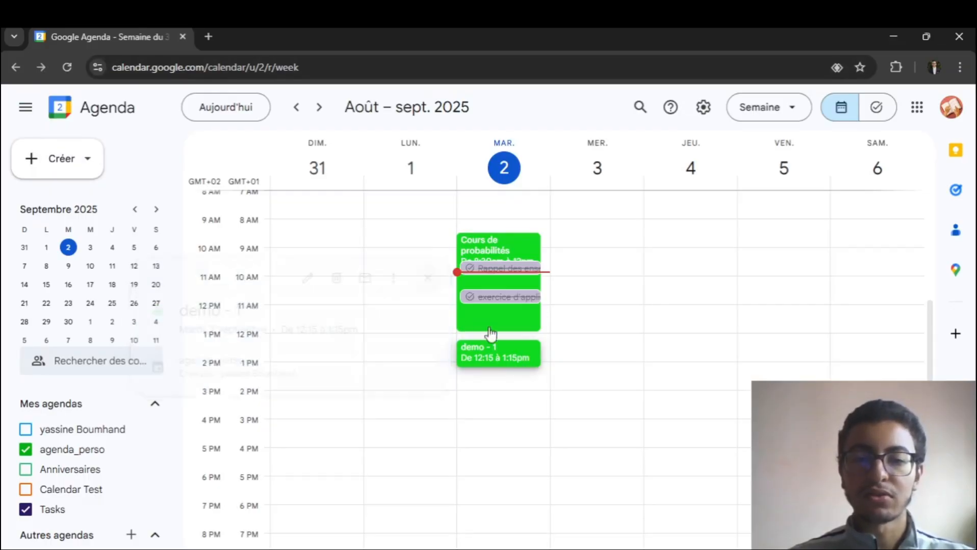
{"action": "left_click", "coordinate": [491, 349]}
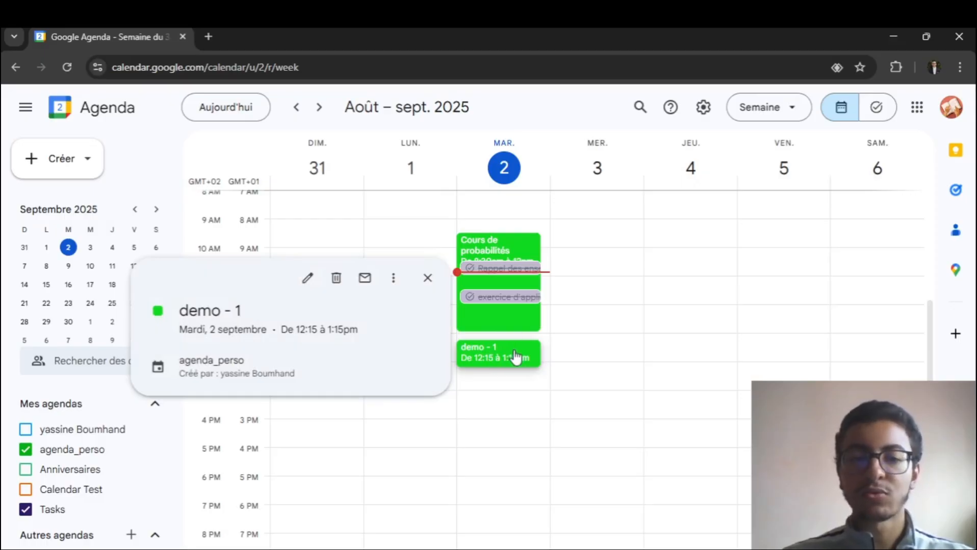
{"action": "key", "text": "Delete"}
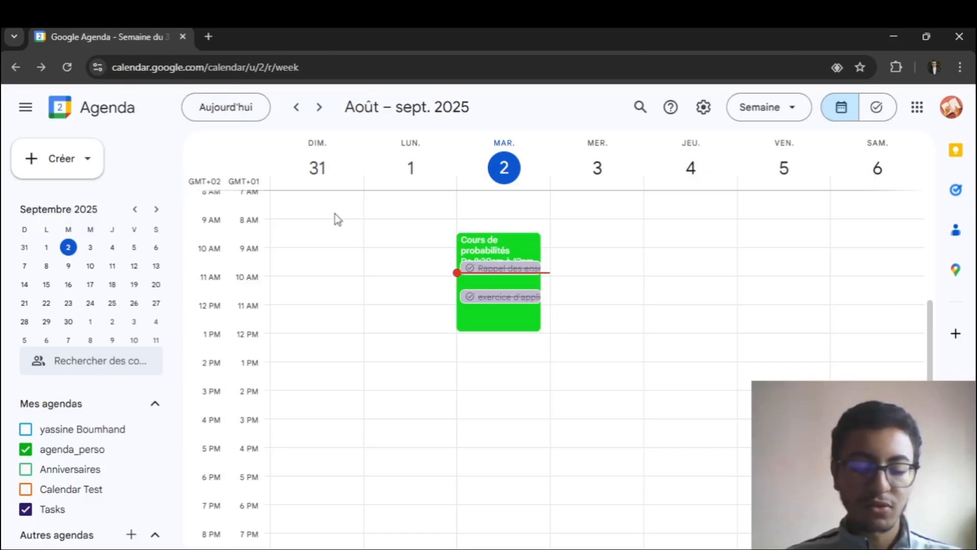
- Open the list of keyboard shortcuts, examine its navigation, view, event and application sections, and close it
{"action": "key", "text": "ctrl+slash"}
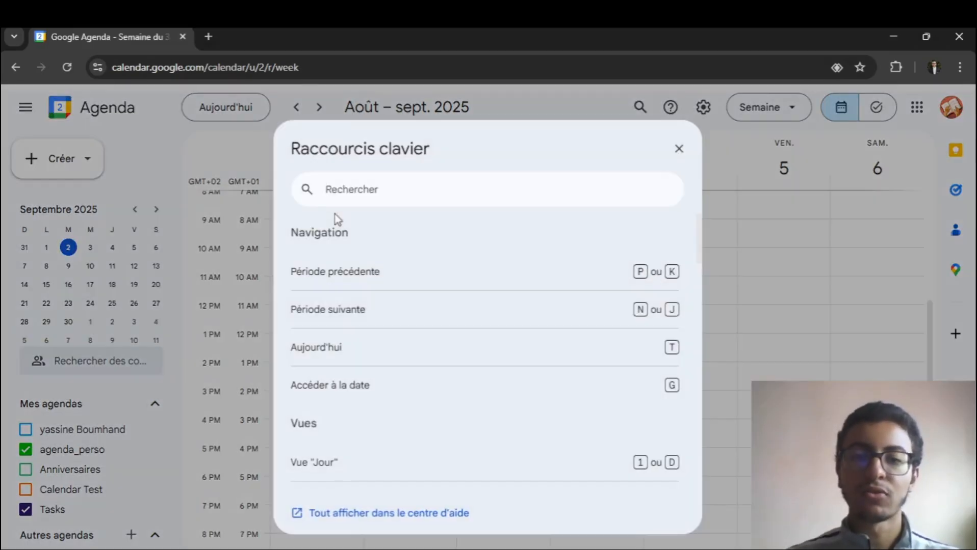
{"action": "scroll", "coordinate": [395, 258], "scroll_direction": "down", "scroll_amount": 2}
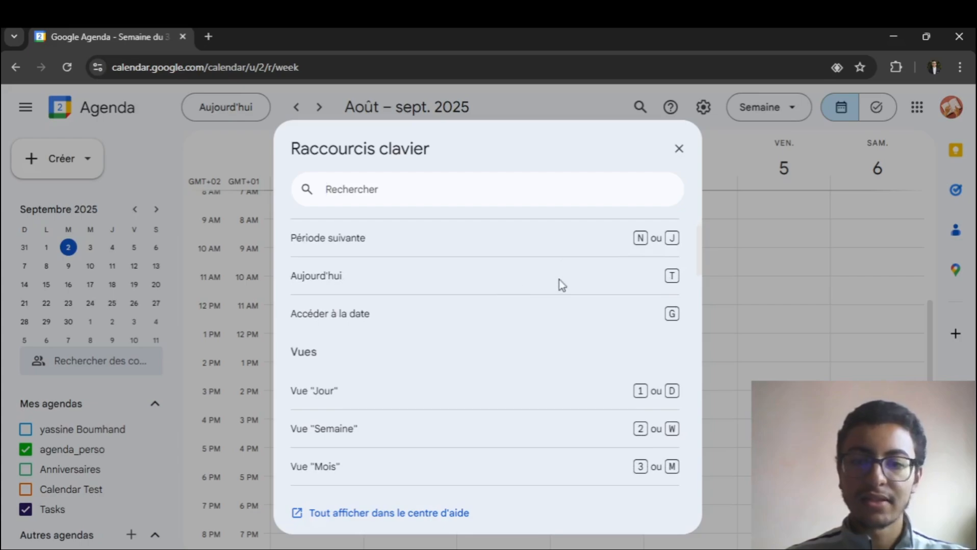
{"action": "scroll", "coordinate": [523, 242], "scroll_direction": "up", "scroll_amount": 2}
{"action": "scroll", "coordinate": [506, 259], "scroll_direction": "down", "scroll_amount": 3}
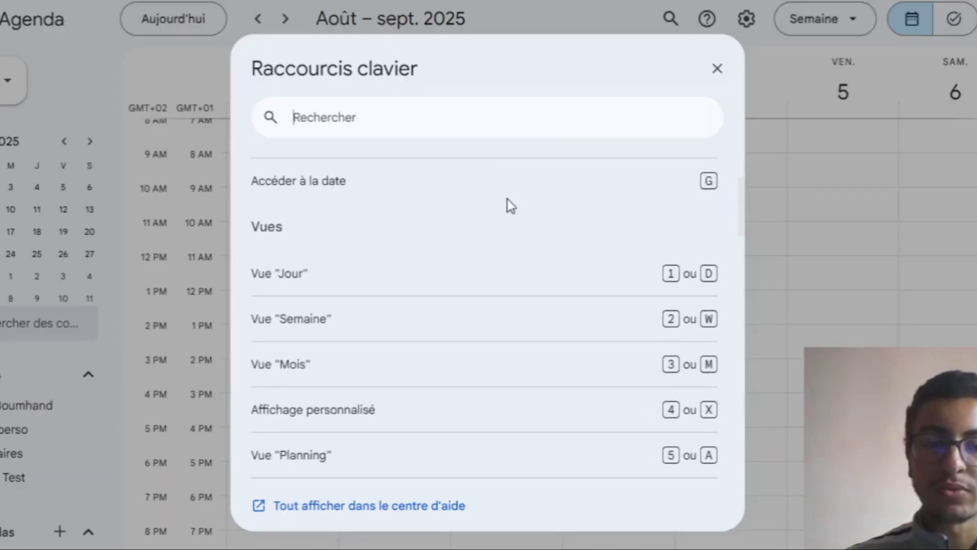
{"action": "scroll", "coordinate": [510, 206], "scroll_direction": "down", "scroll_amount": 5}
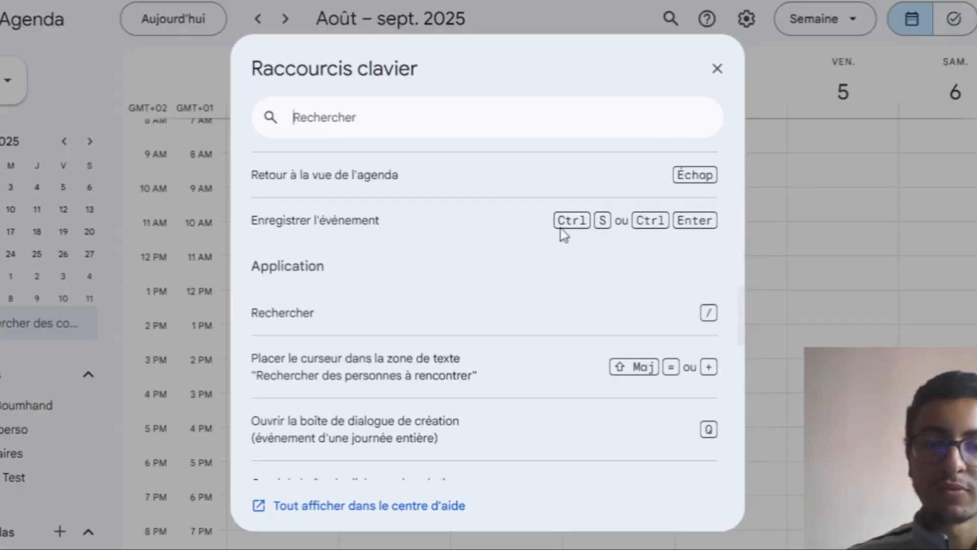
{"action": "scroll", "coordinate": [599, 224], "scroll_direction": "up", "scroll_amount": 1}
{"action": "scroll", "coordinate": [610, 227], "scroll_direction": "down", "scroll_amount": 3}
{"action": "scroll", "coordinate": [611, 224], "scroll_direction": "up", "scroll_amount": 1}
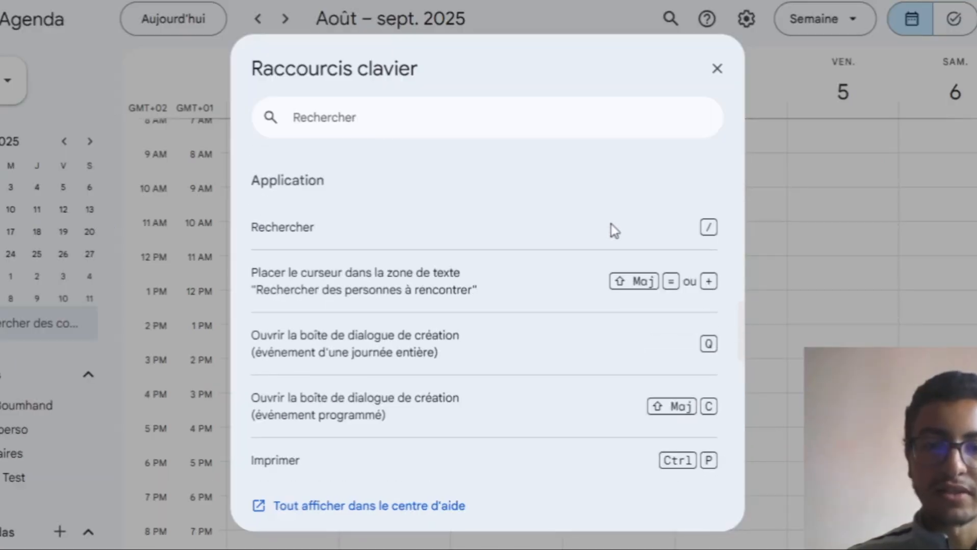
{"action": "scroll", "coordinate": [610, 225], "scroll_direction": "down", "scroll_amount": 3}
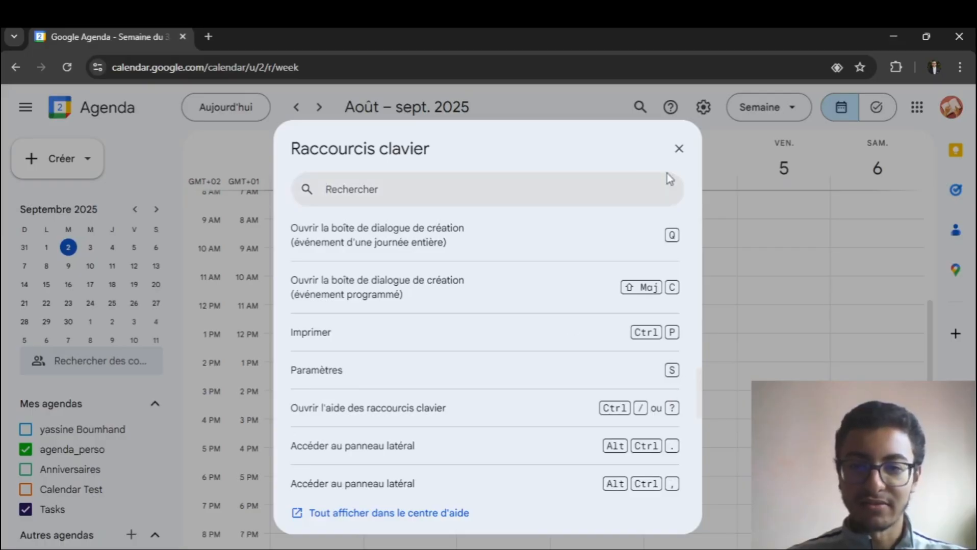
{"action": "left_click", "coordinate": [676, 146]}
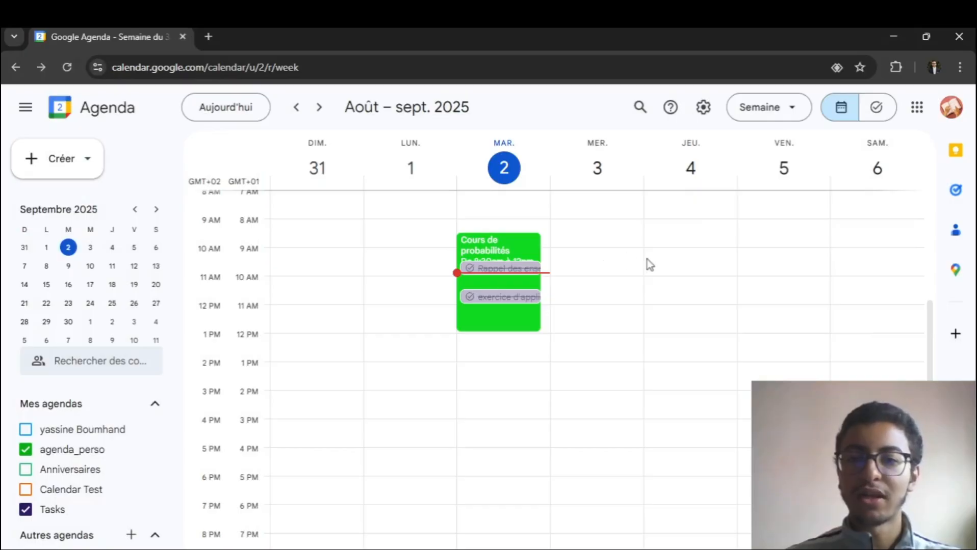
- Look through the sections of the calendar settings, return to the week view, and reopen the settings
{"action": "key", "text": "s"}
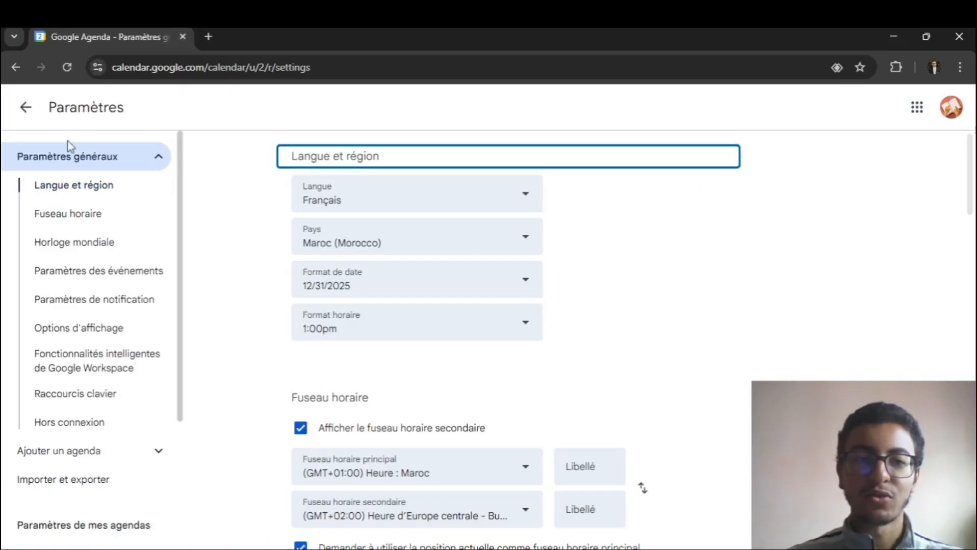
{"action": "scroll", "coordinate": [61, 255], "scroll_direction": "down", "scroll_amount": 4}
{"action": "scroll", "coordinate": [326, 297], "scroll_direction": "down", "scroll_amount": 3}
{"action": "scroll", "coordinate": [288, 296], "scroll_direction": "up", "scroll_amount": 3}
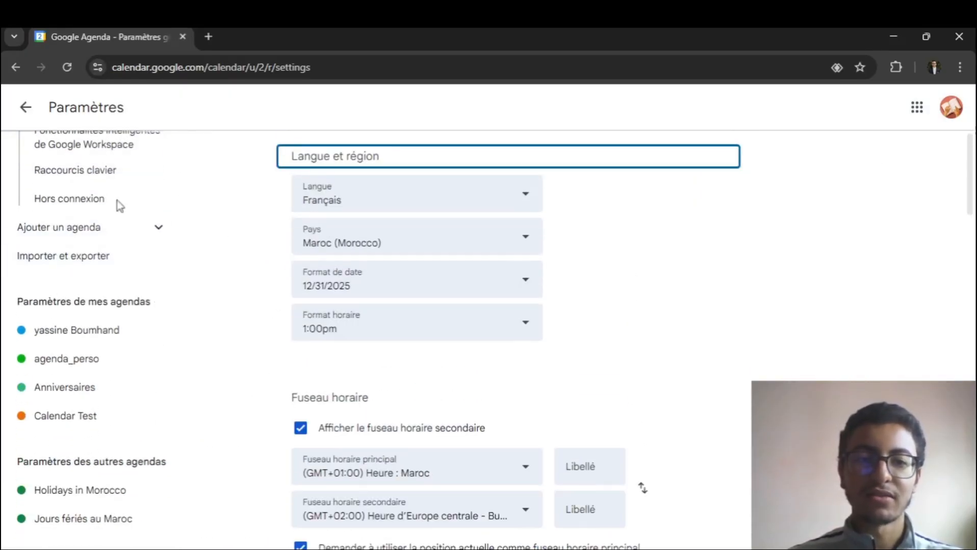
{"action": "left_click", "coordinate": [23, 108]}
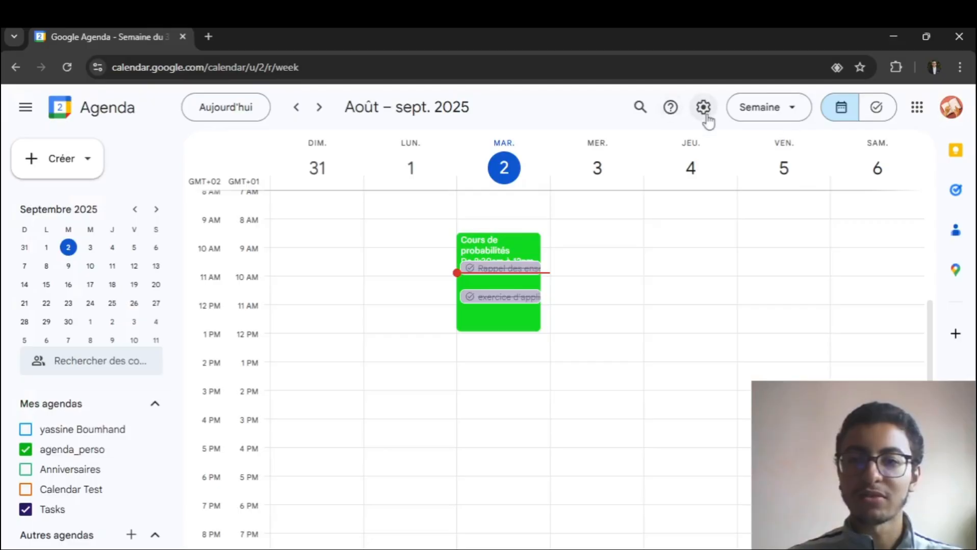
{"action": "left_click", "coordinate": [704, 109]}
{"action": "left_click", "coordinate": [726, 142]}
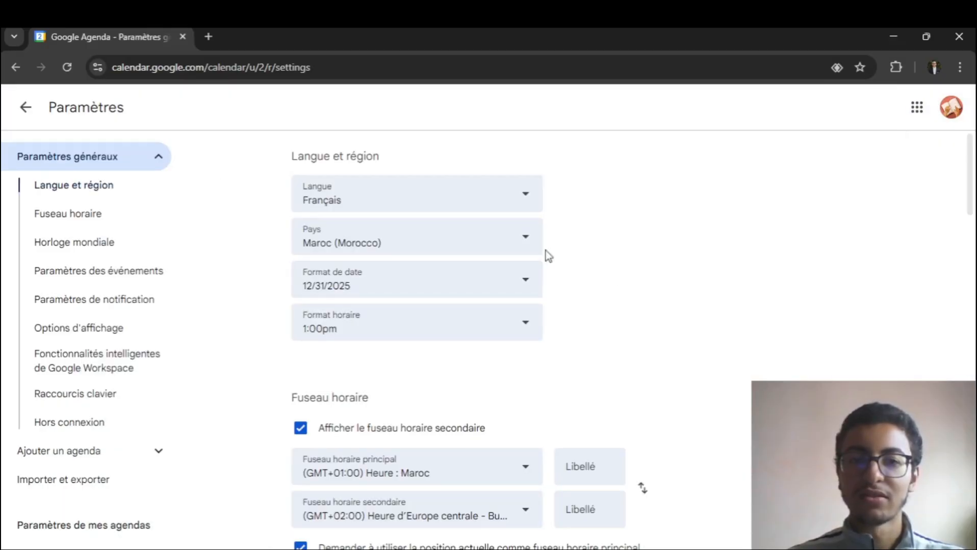
- Return to the week view, reopen the calendar settings to view the language and region options, and leave them for the week view
{"action": "left_click", "coordinate": [24, 110]}
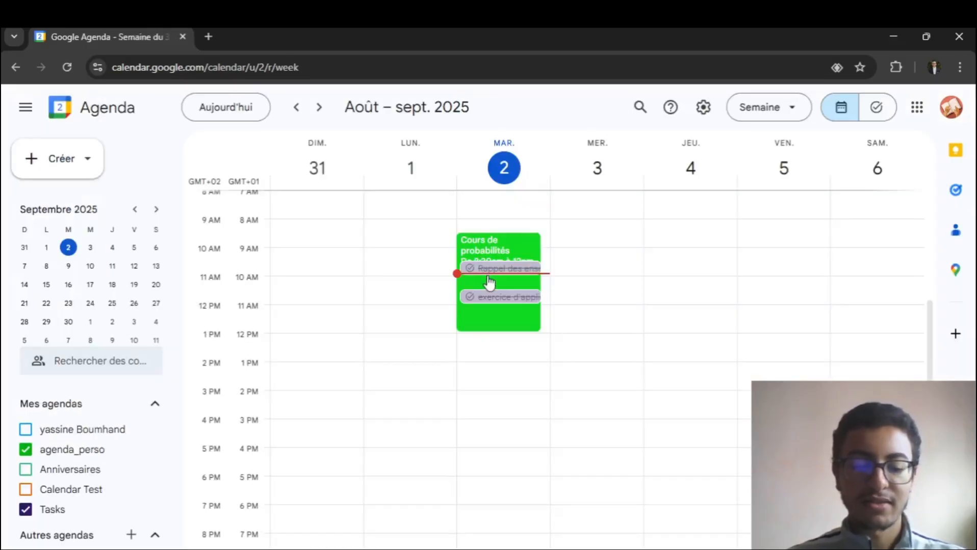
{"action": "key", "text": "s"}
{"action": "scroll", "coordinate": [633, 234], "scroll_direction": "down", "scroll_amount": 5}
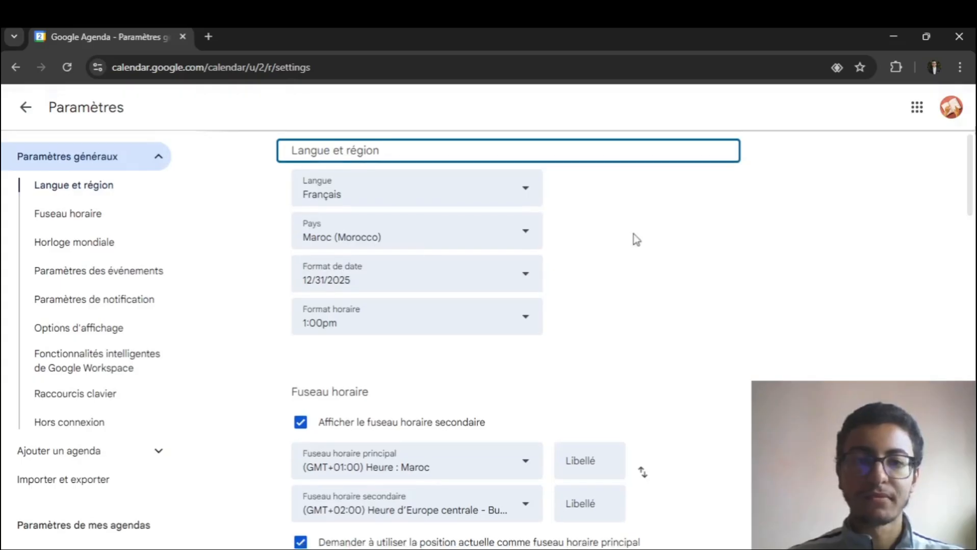
{"action": "key", "text": "Escape"}
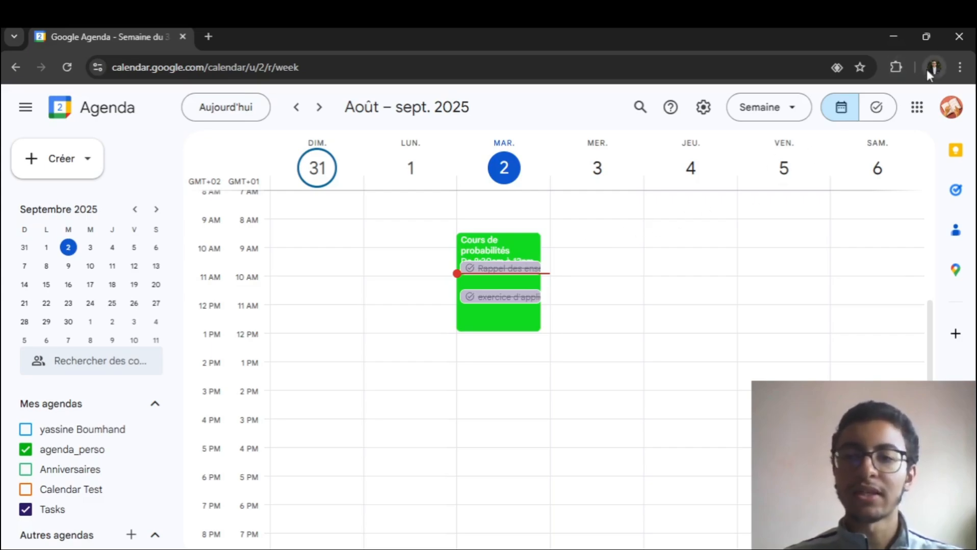
- Switch to the calendar of the other signed-in Google account, close the previous account's tab, and look over the week of 1–7 September 2025
{"action": "left_click", "coordinate": [951, 107]}
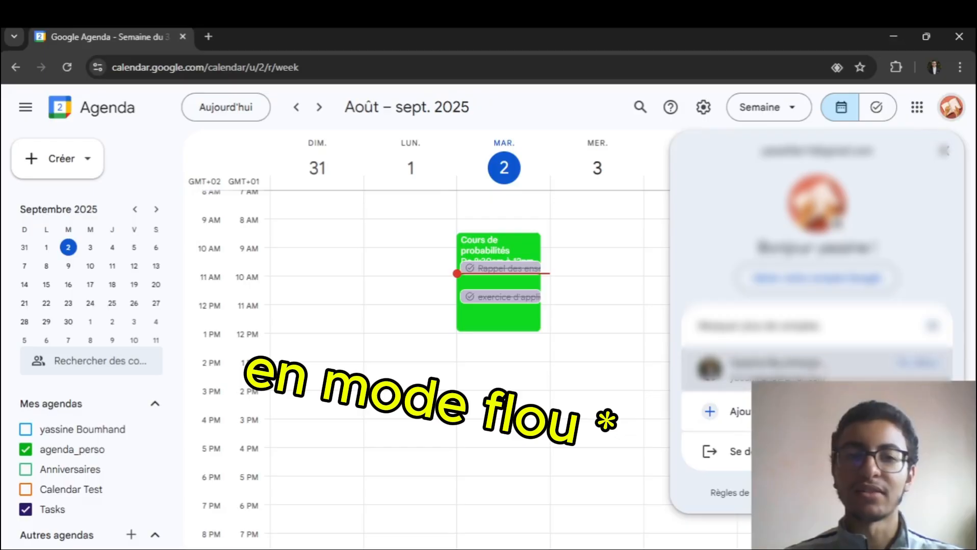
{"action": "left_click", "coordinate": [795, 369]}
{"action": "left_click", "coordinate": [84, 32]}
{"action": "key", "text": "ctrl+w"}
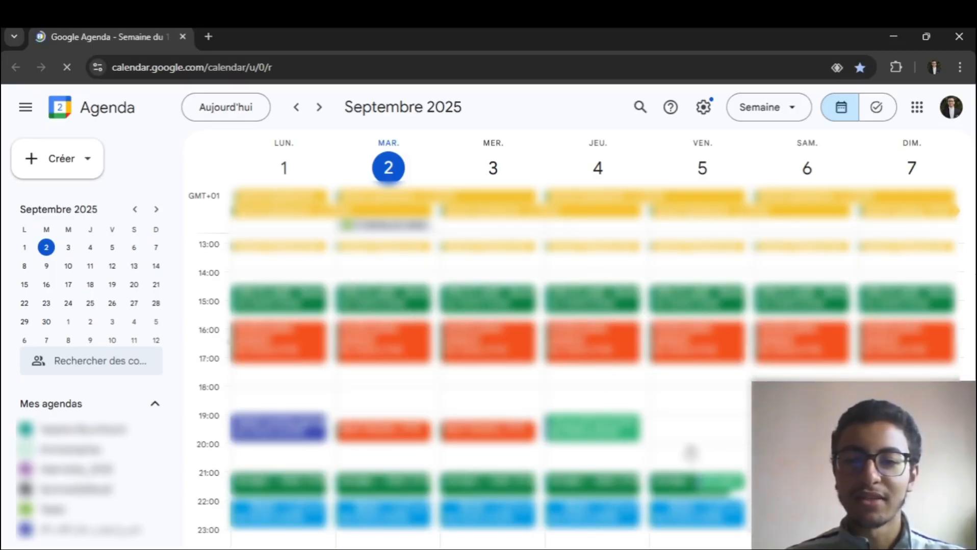
{"action": "scroll", "coordinate": [650, 392], "scroll_direction": "up", "scroll_amount": 7}
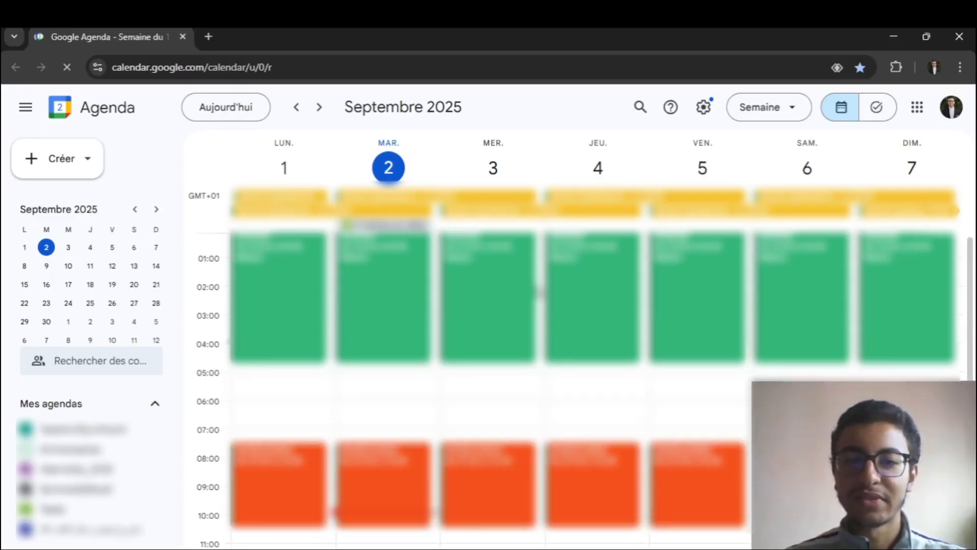
{"action": "scroll", "coordinate": [394, 311], "scroll_direction": "down", "scroll_amount": 7}
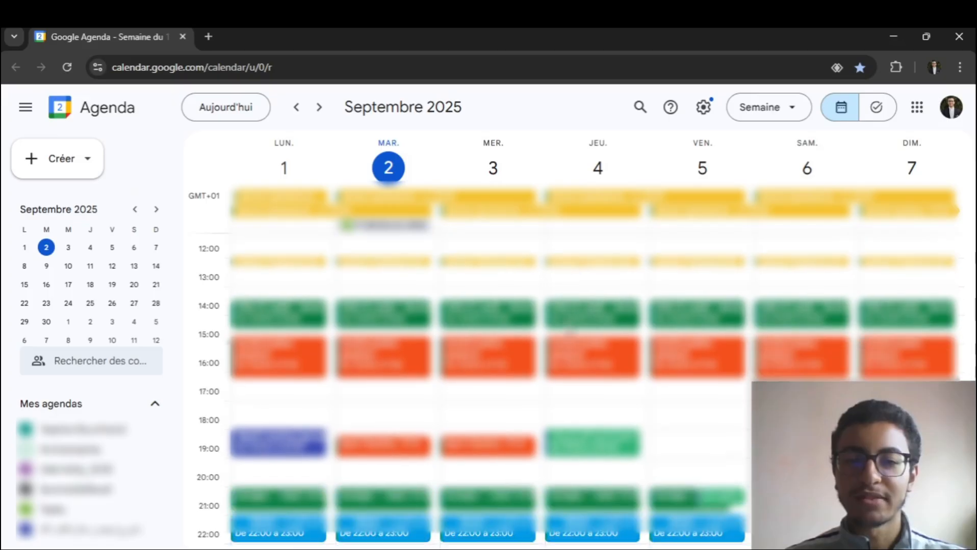
{"action": "scroll", "coordinate": [591, 357], "scroll_direction": "up", "scroll_amount": 3}
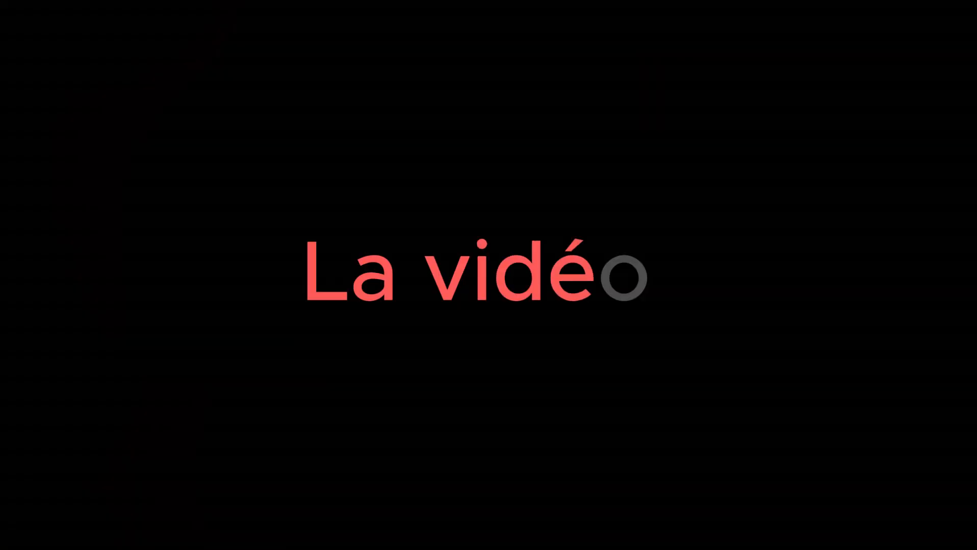